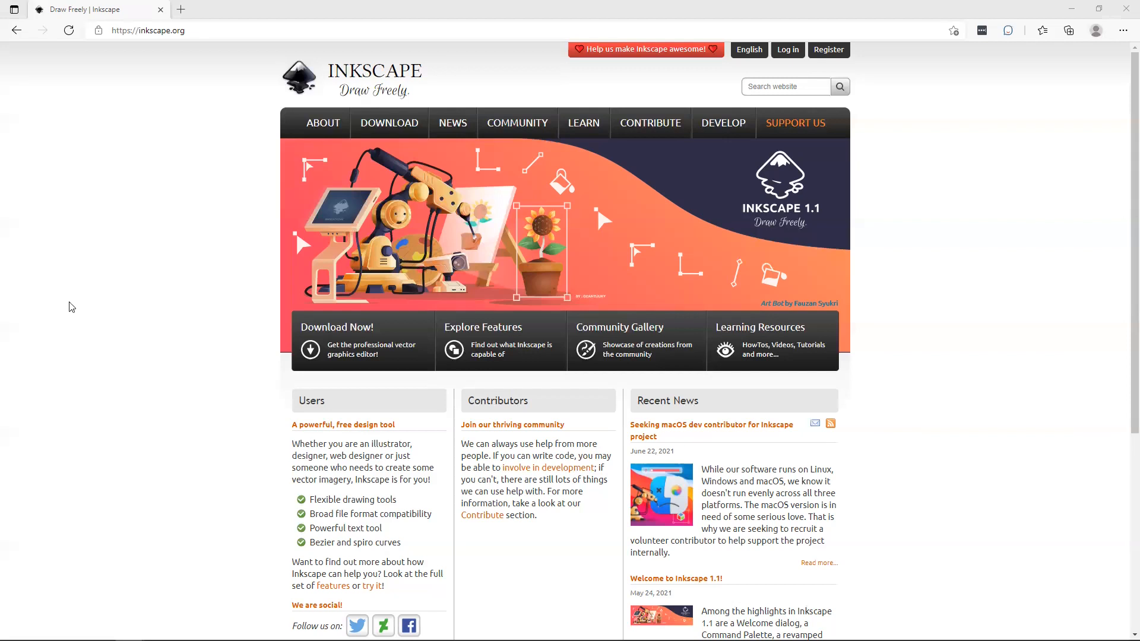
- Switch from the browser to the Inkscape document window
mouse_move(588, 121)
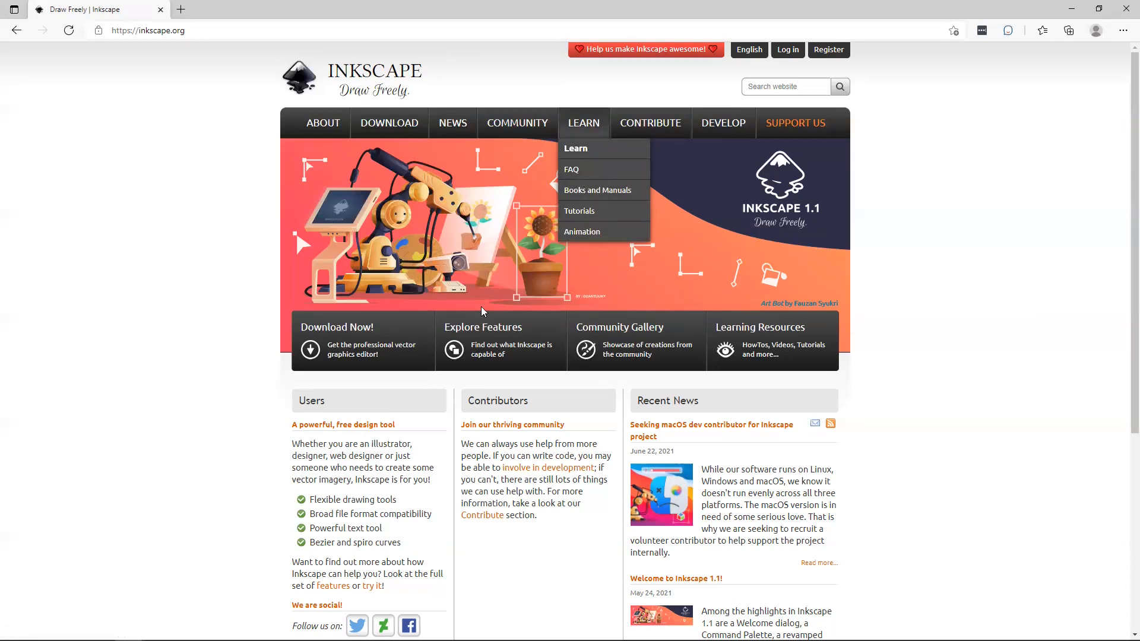
click(1114, 7)
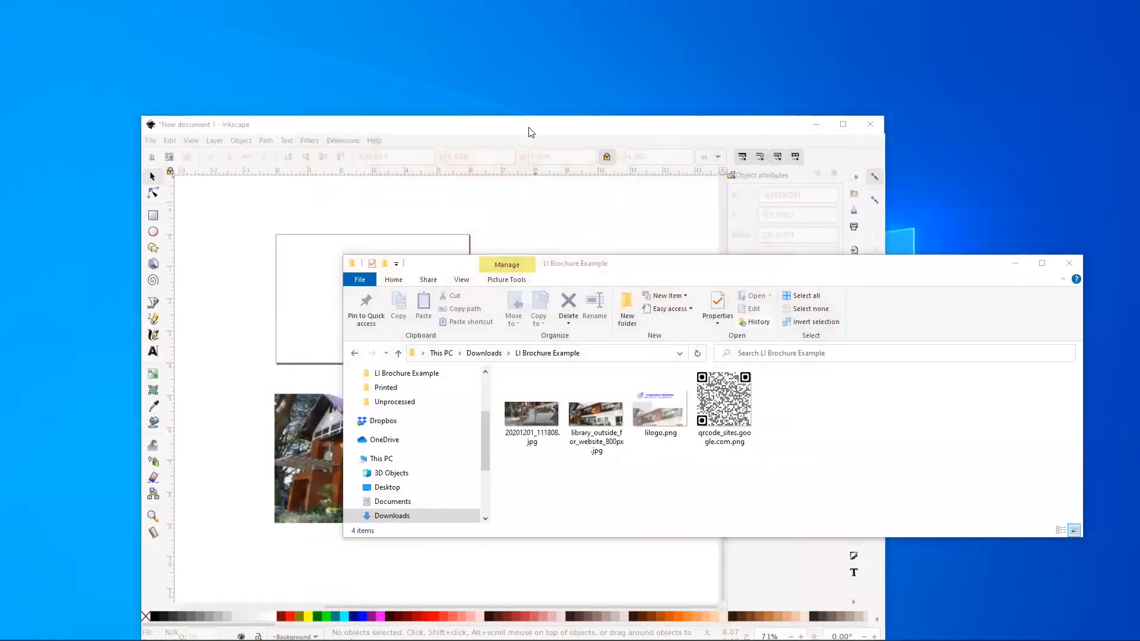
click(529, 132)
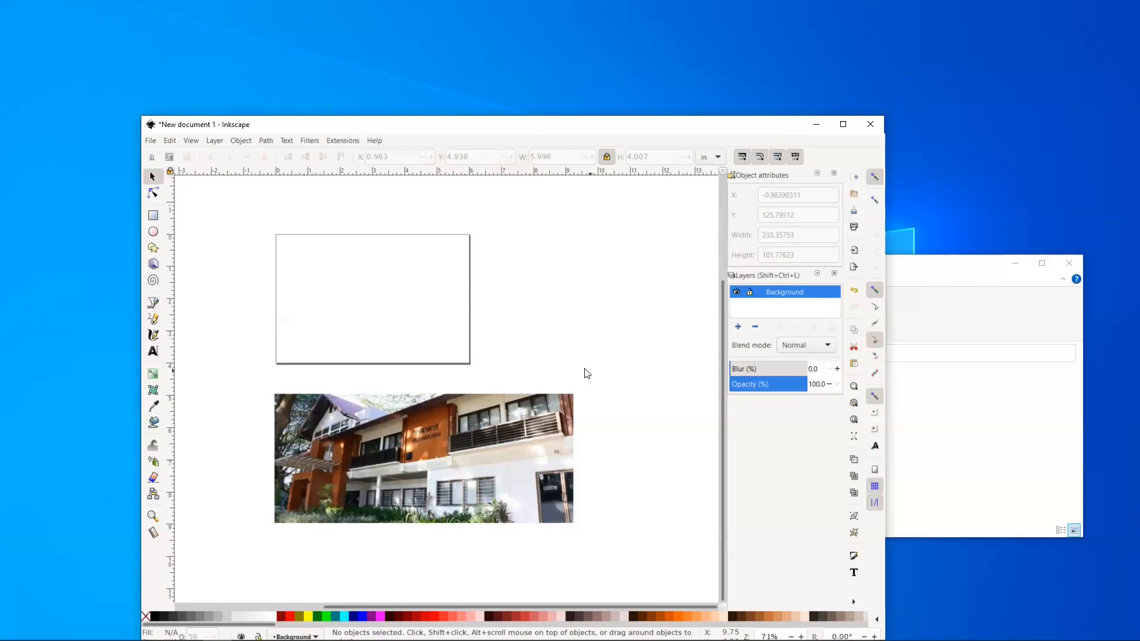
- Check the custom page size, units and orientation in the document properties
click(150, 141)
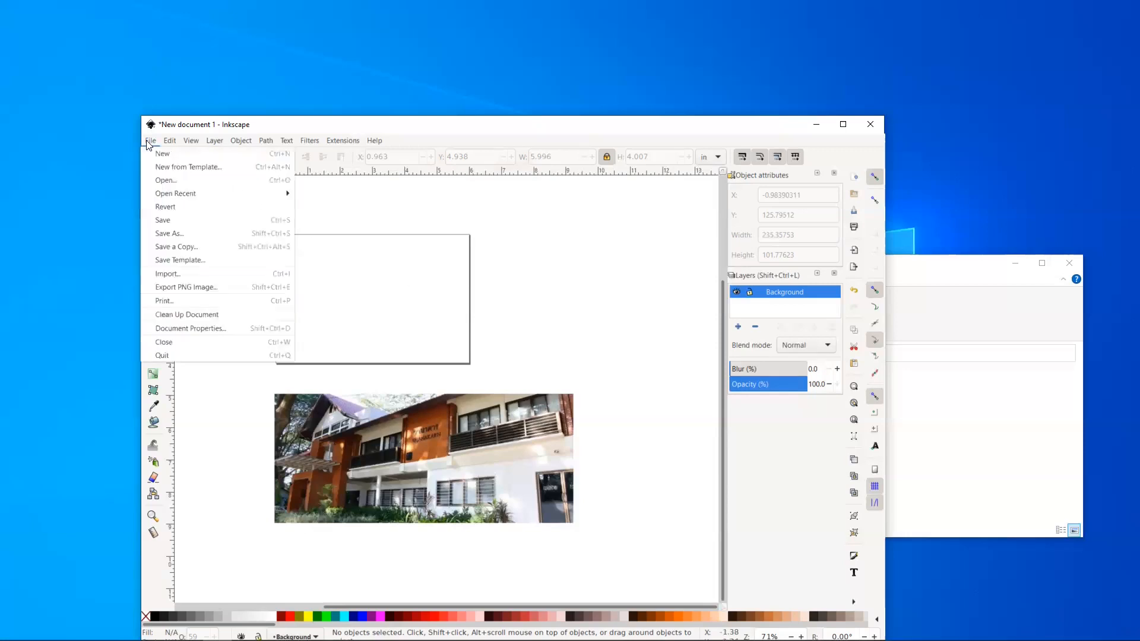
click(228, 329)
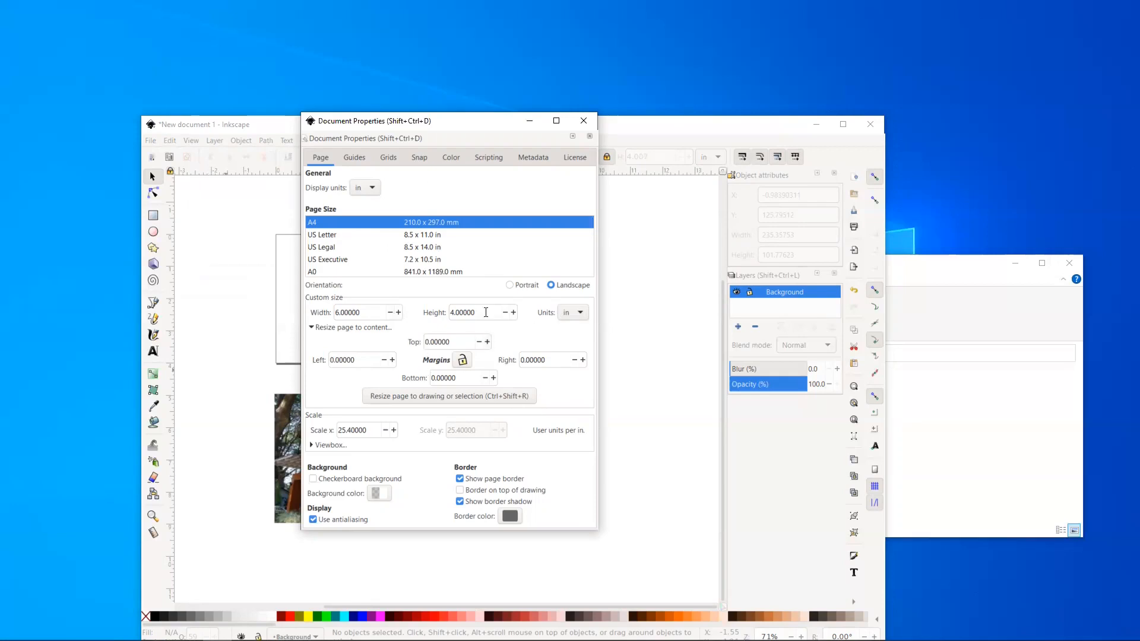
click(582, 123)
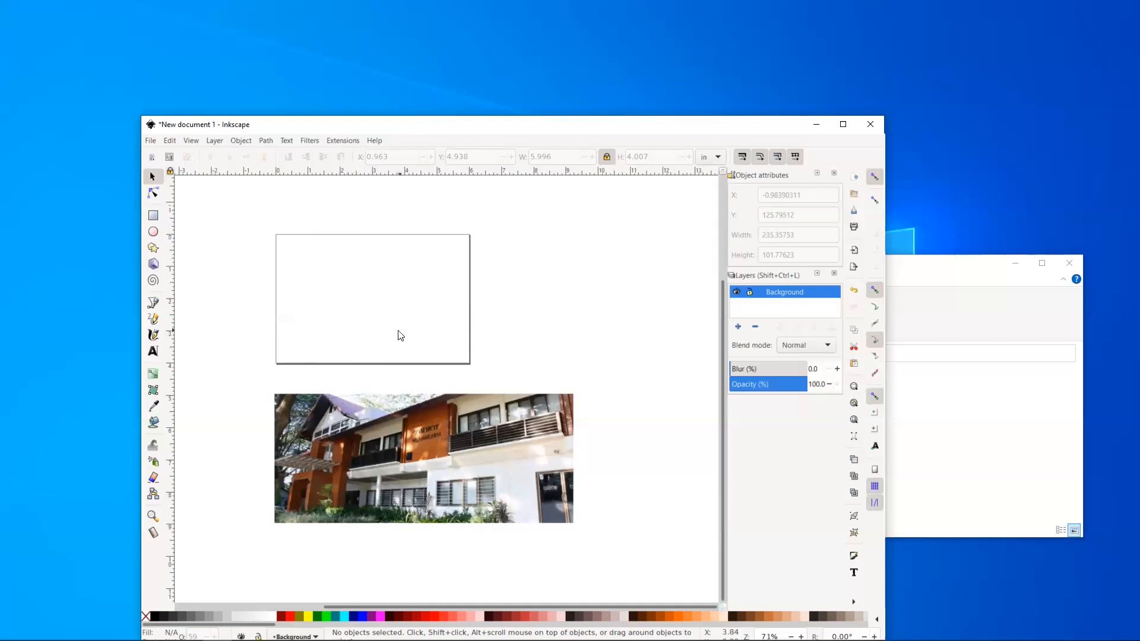
- Delete the building photo below the page and the Linguistics Institute sign photo outside the page
click(465, 435)
key(Delete)
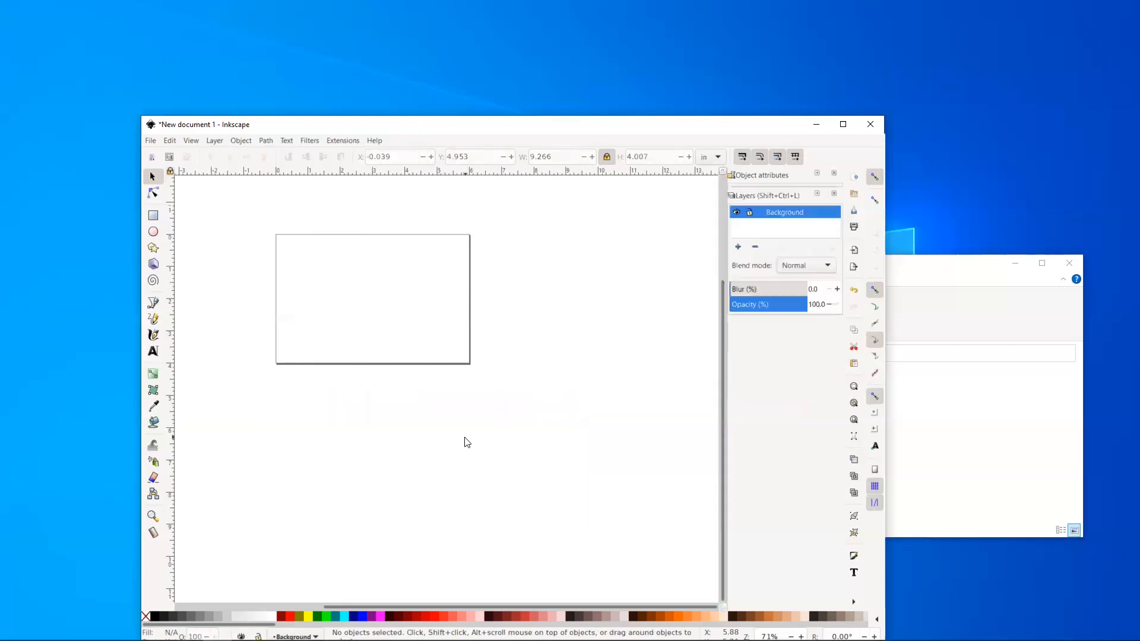
scroll(446, 338, up, 3)
scroll(499, 527, up, 3)
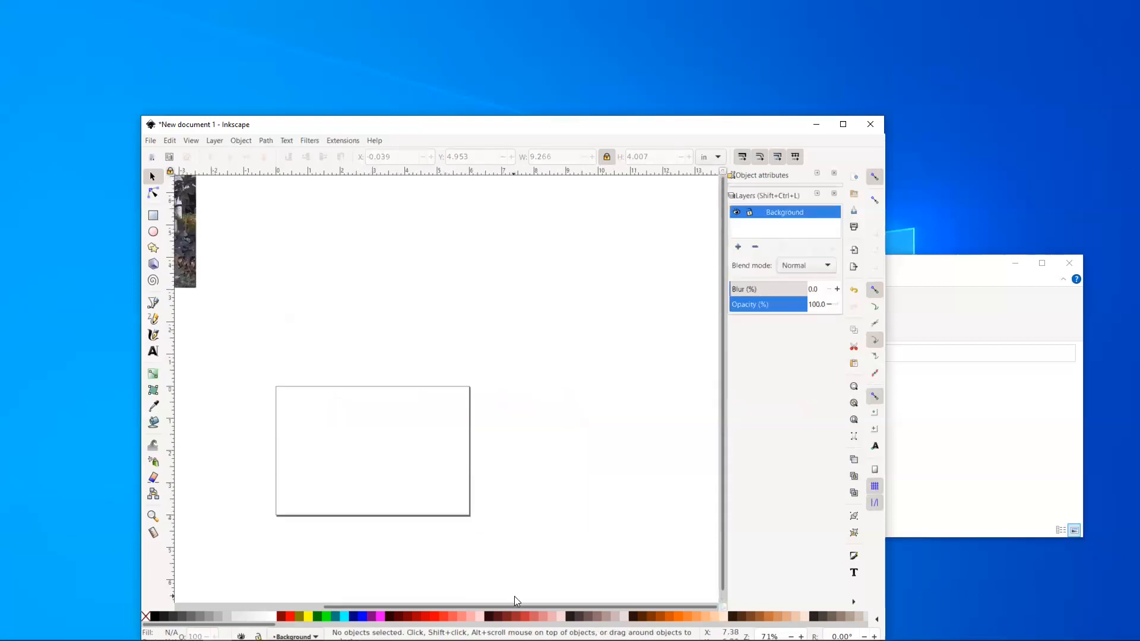
drag(458, 606, 351, 606)
click(291, 270)
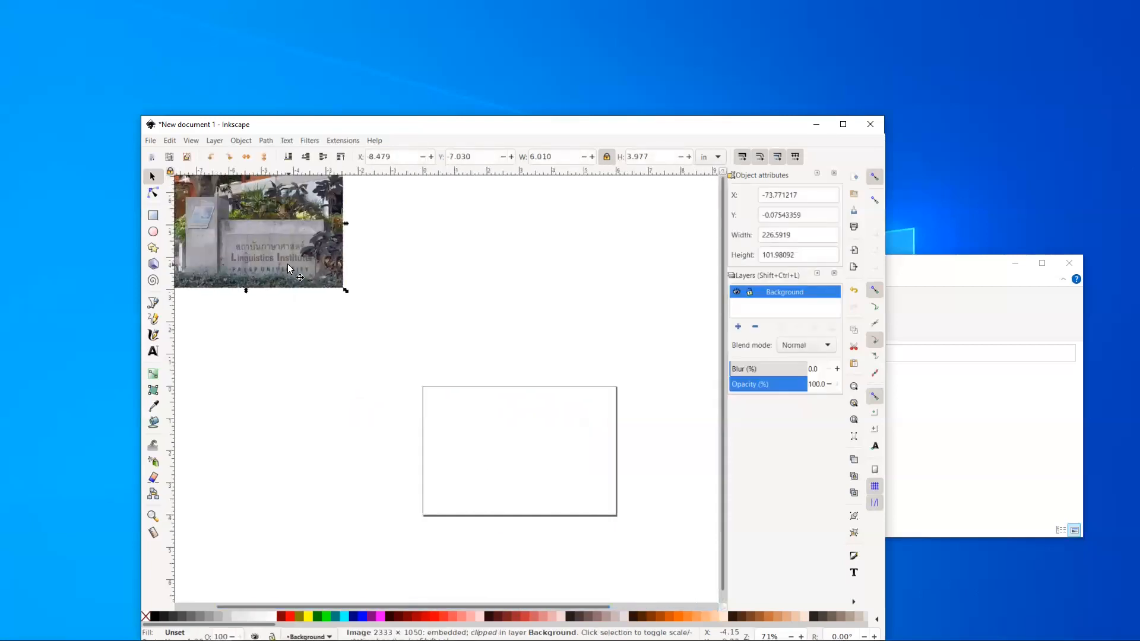
key(Delete)
scroll(522, 455, down, 3)
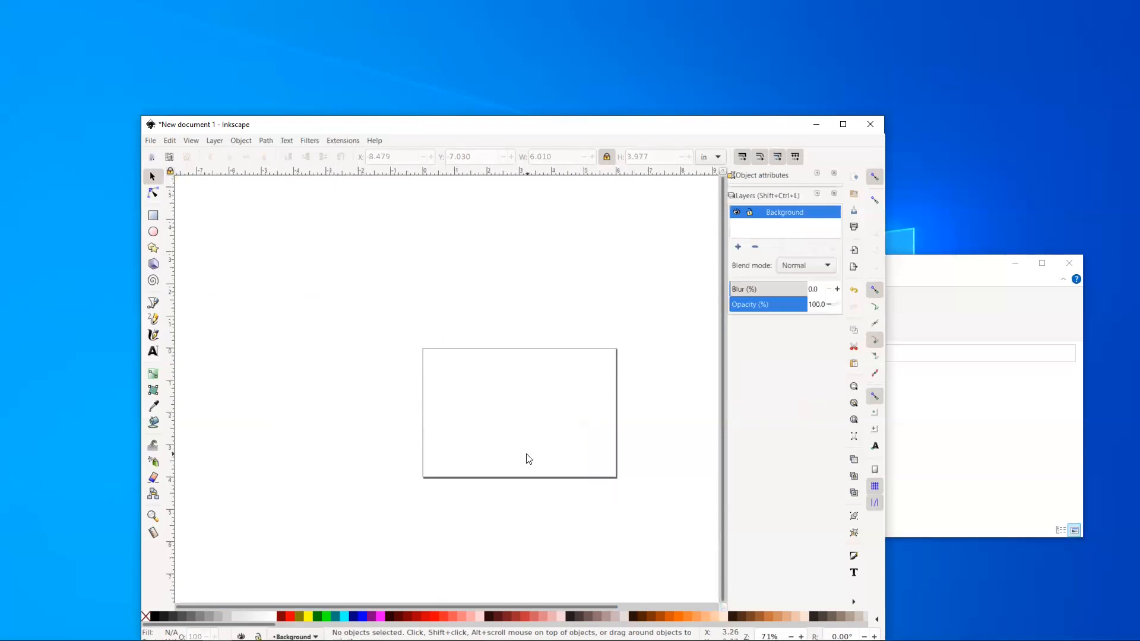
drag(514, 606, 553, 606)
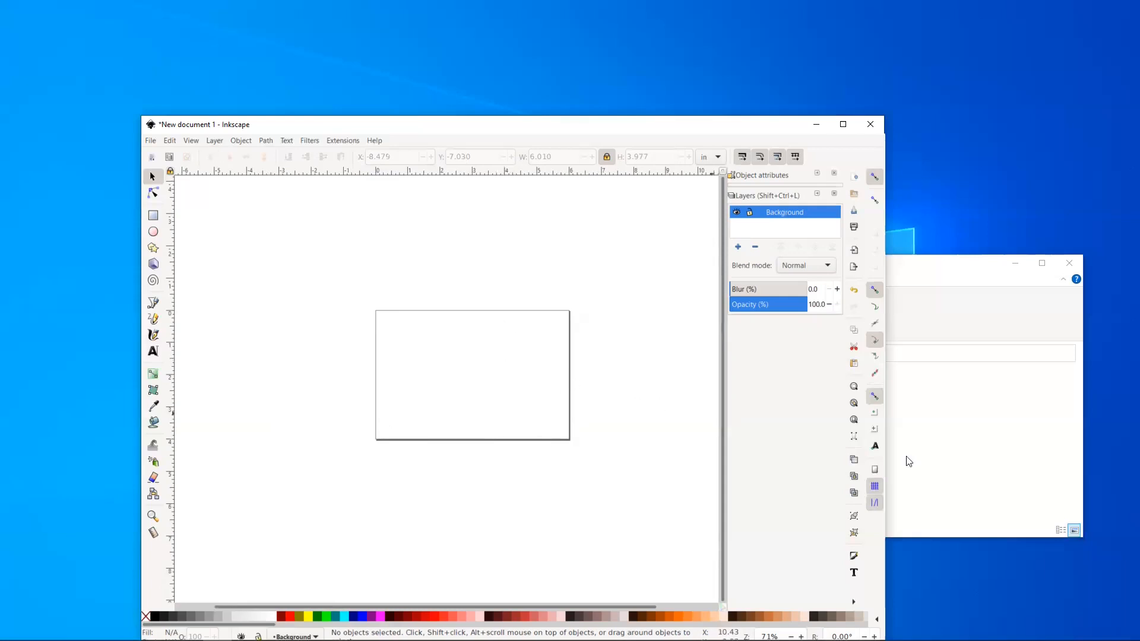
- Bring the LI Brochure Example folder window forward and move it clear of the Inkscape page
click(961, 462)
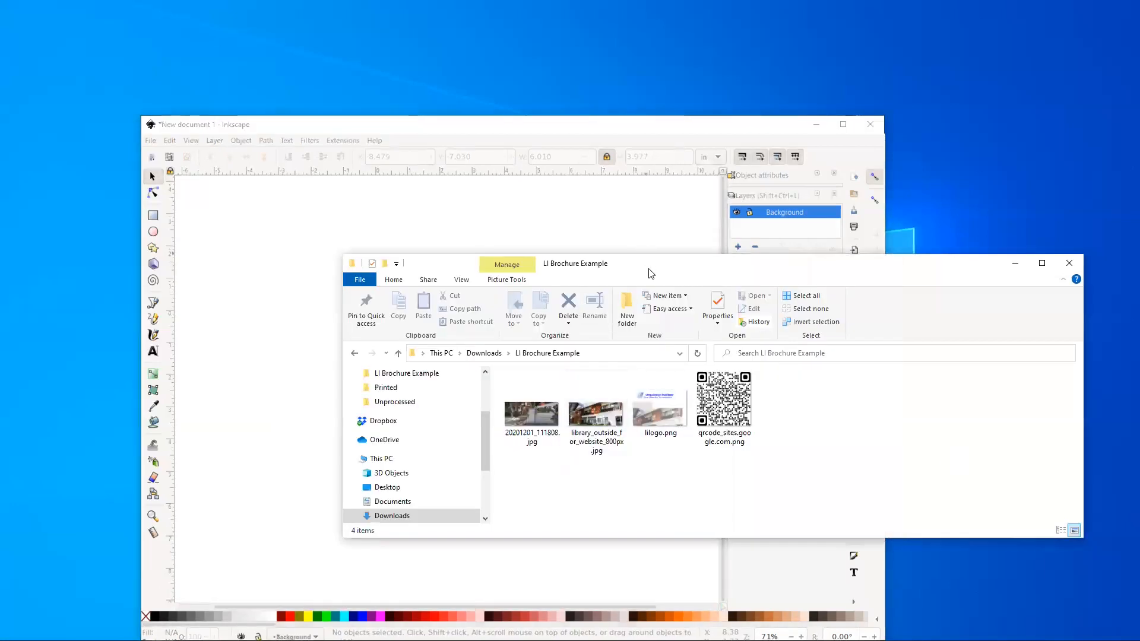
drag(649, 274, 914, 222)
click(810, 364)
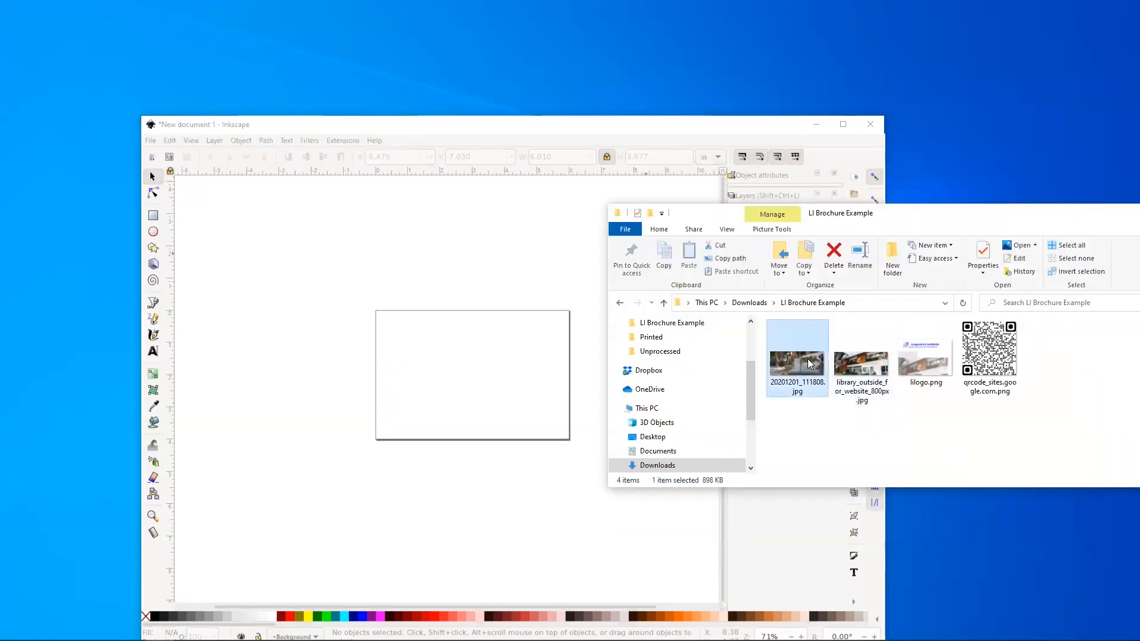
- Import library_outside_for_website_800px.jpg into the document as an embedded image with resolution taken from the file
click(836, 369)
drag(392, 370, 386, 374)
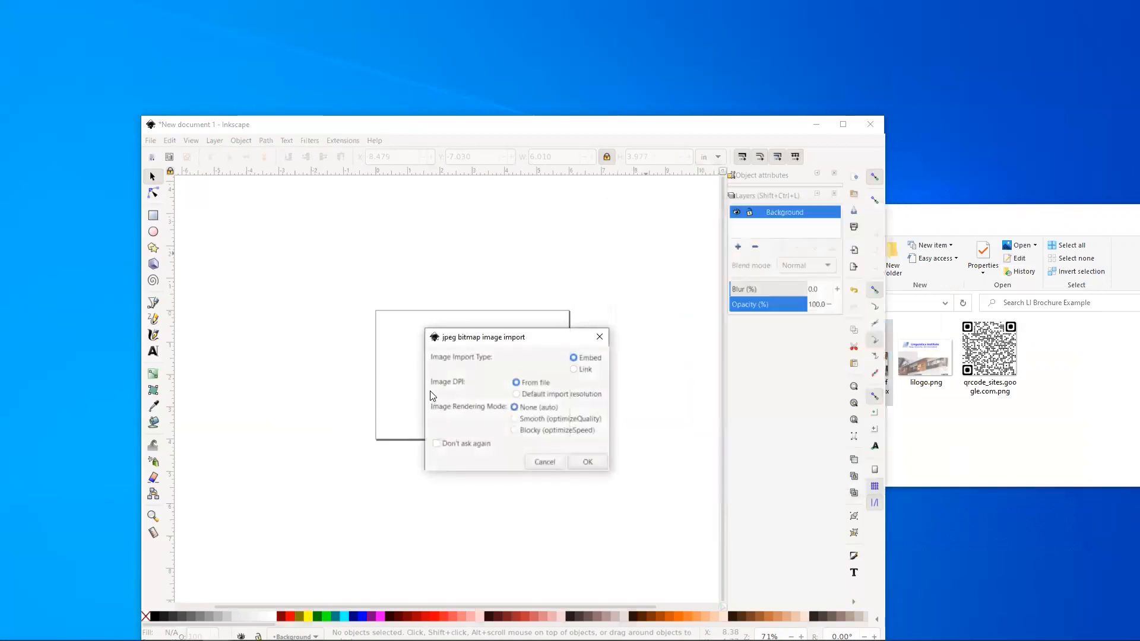
click(588, 462)
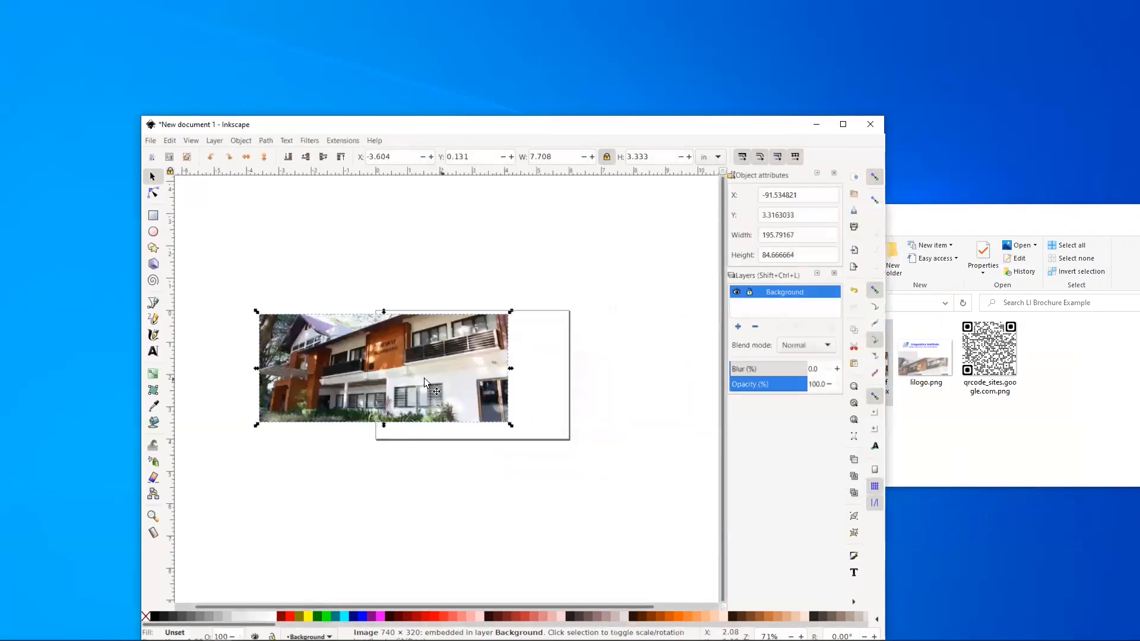
- Unlock the photo's proportions and stretch it over the page to about 6.00 by 4.02 in
drag(414, 370, 477, 436)
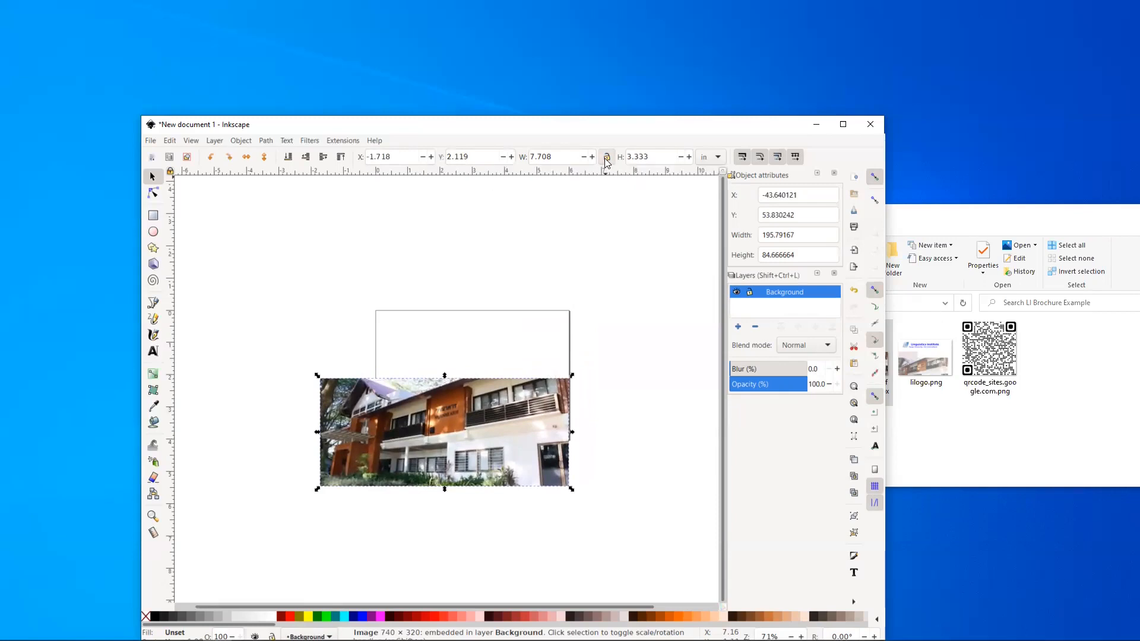
drag(488, 429, 544, 361)
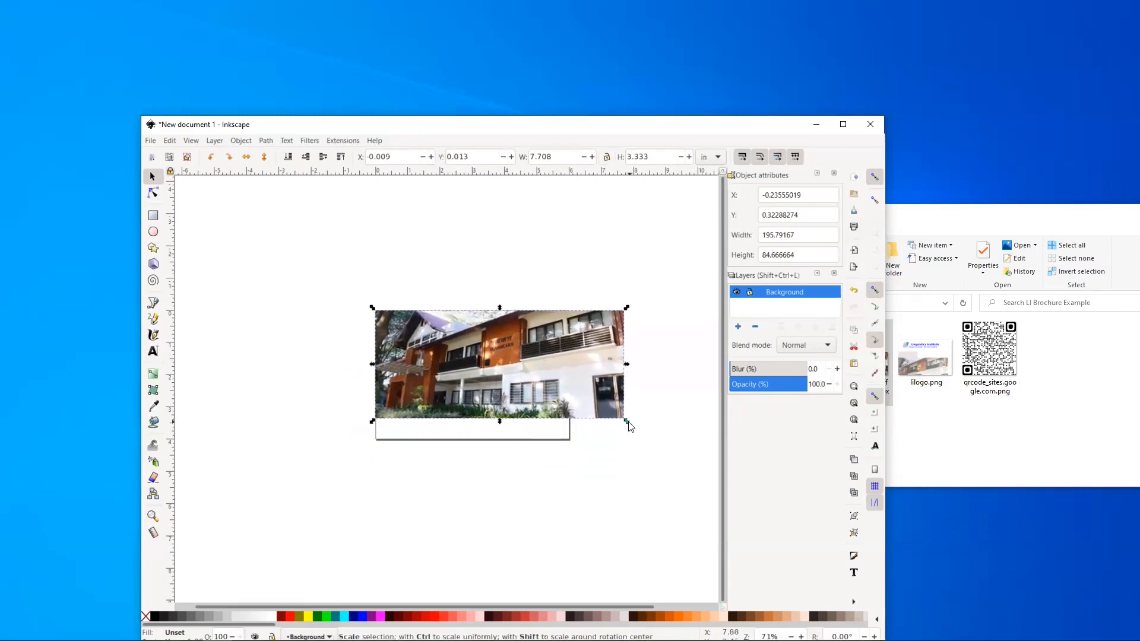
drag(500, 422, 501, 449)
drag(596, 315, 572, 328)
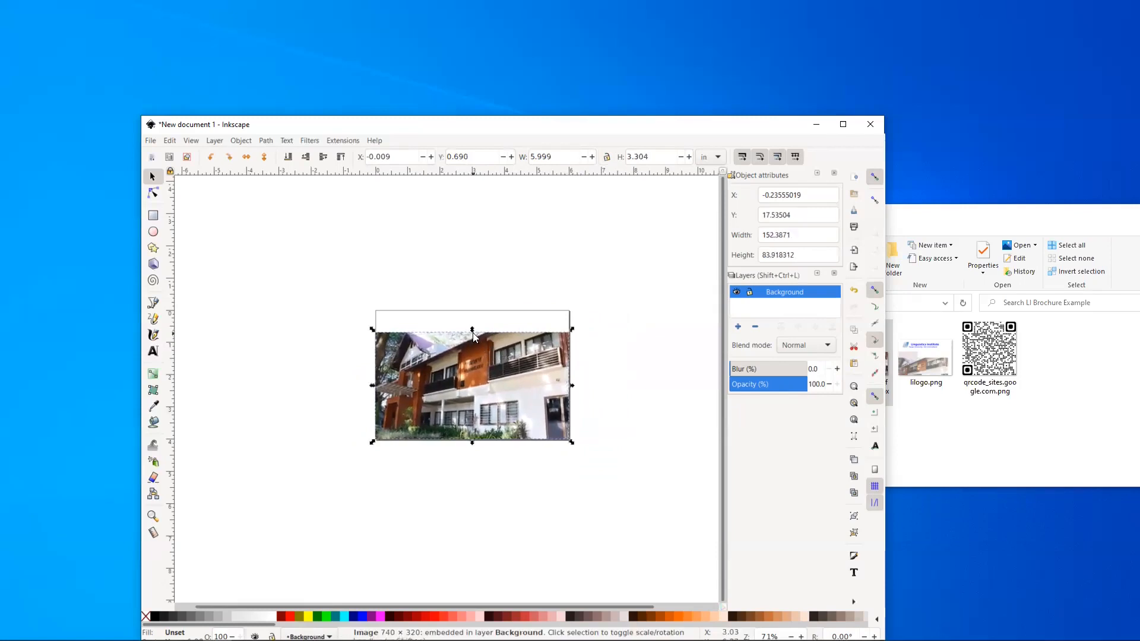
drag(472, 329, 469, 306)
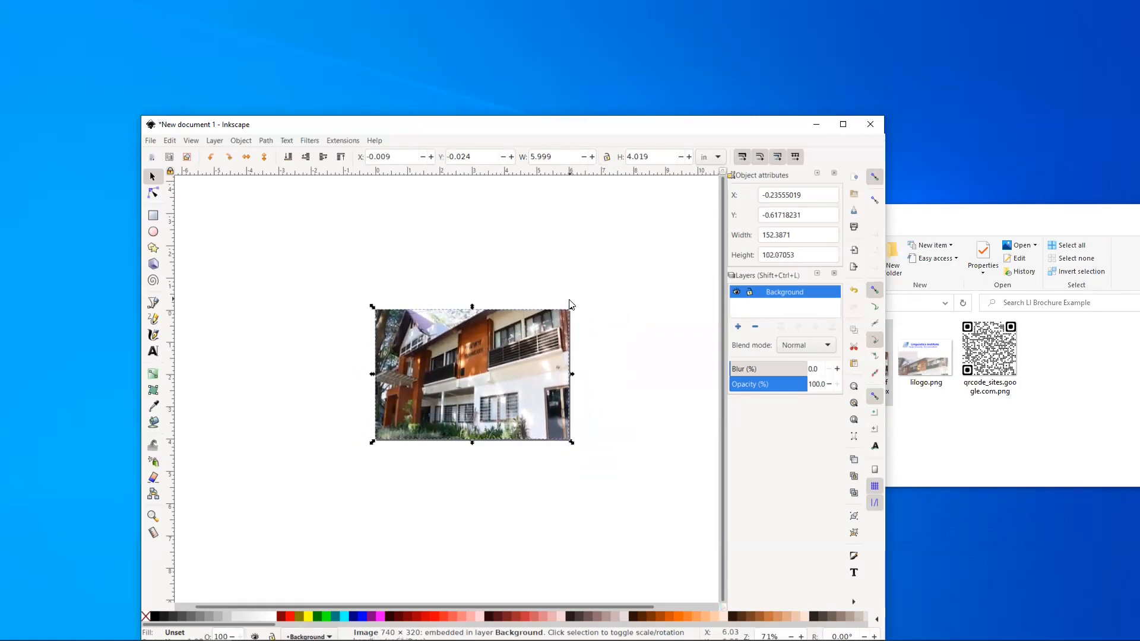
- Undo the last three resizes of the building photo and delete the photo
click(170, 140)
click(178, 154)
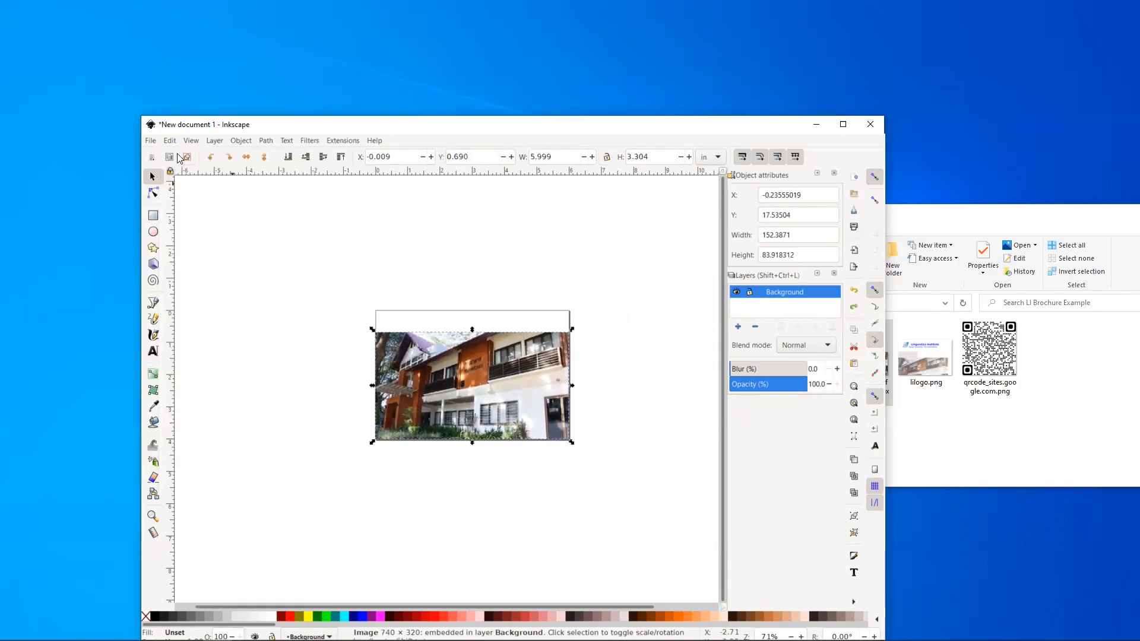
click(174, 144)
click(178, 154)
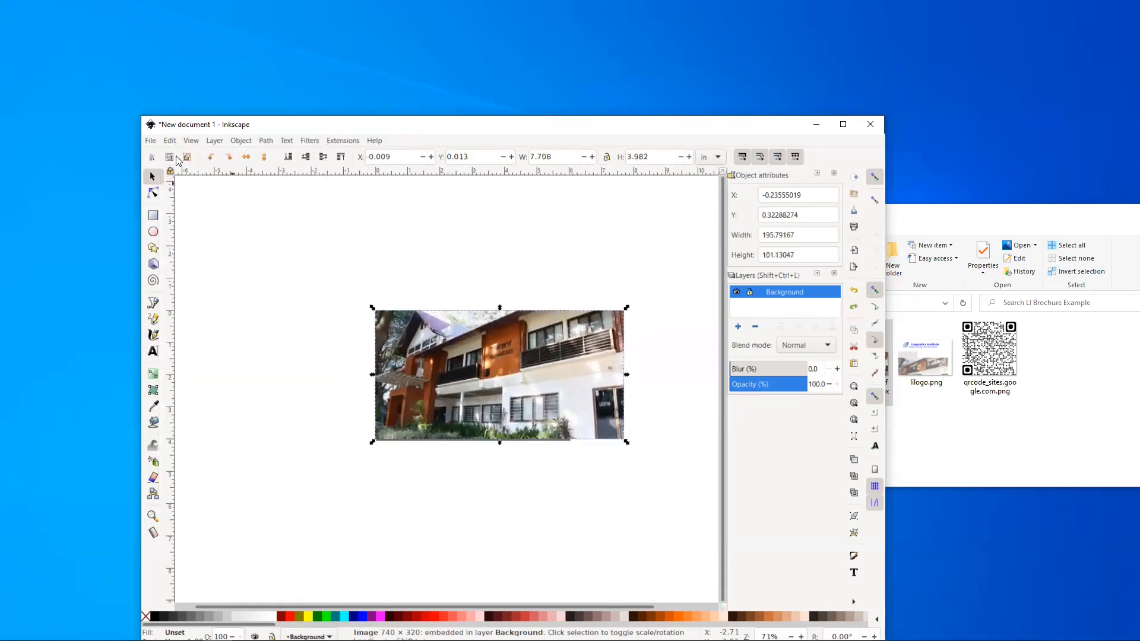
click(169, 140)
click(174, 155)
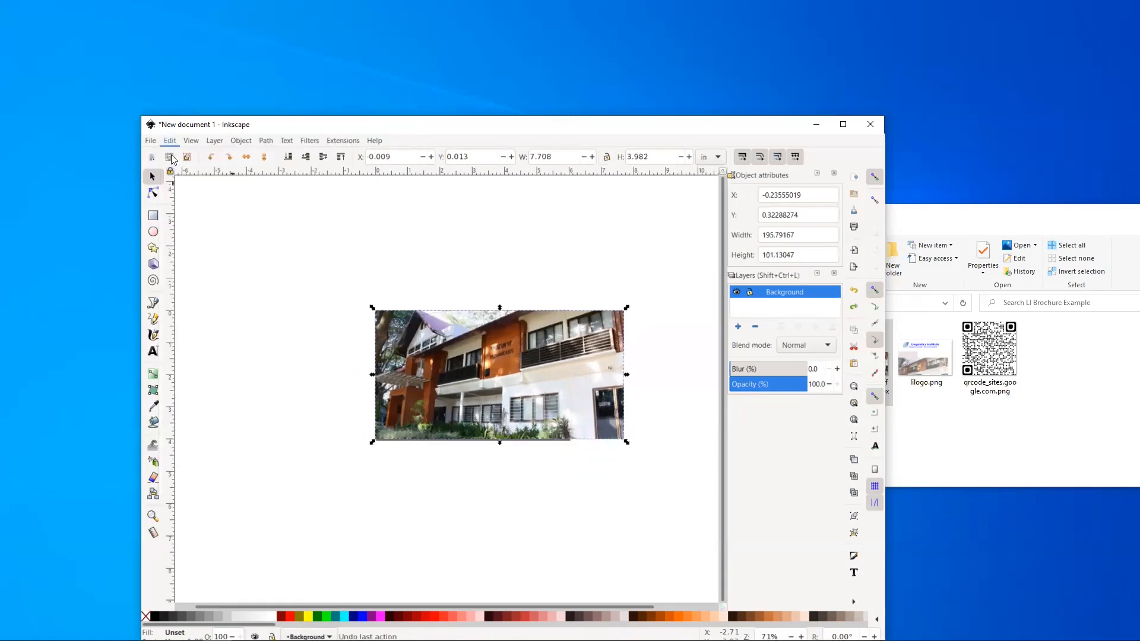
click(432, 359)
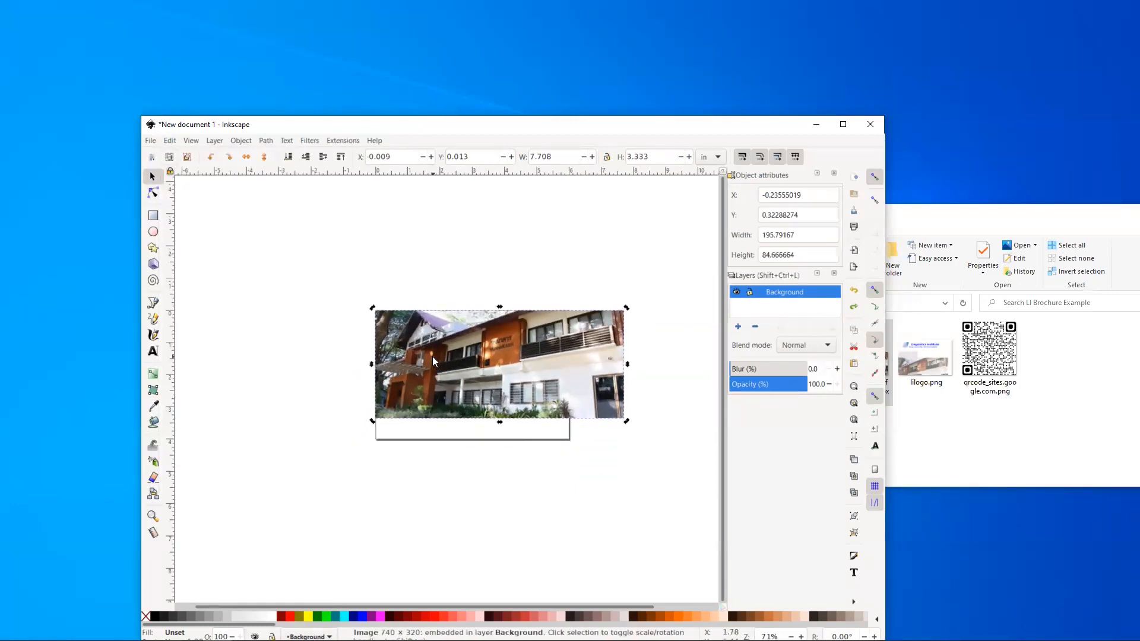
key(Delete)
- Import library_outside_for_website_800px.jpg again onto the page, embedded with resolution from file
click(969, 433)
drag(871, 367, 476, 374)
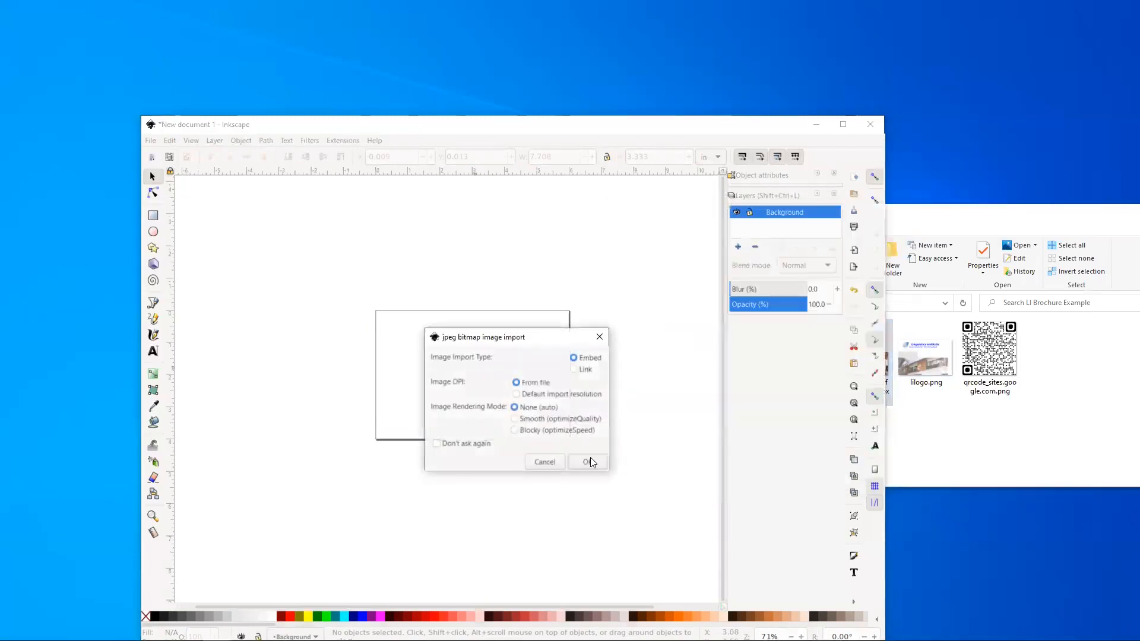
click(589, 461)
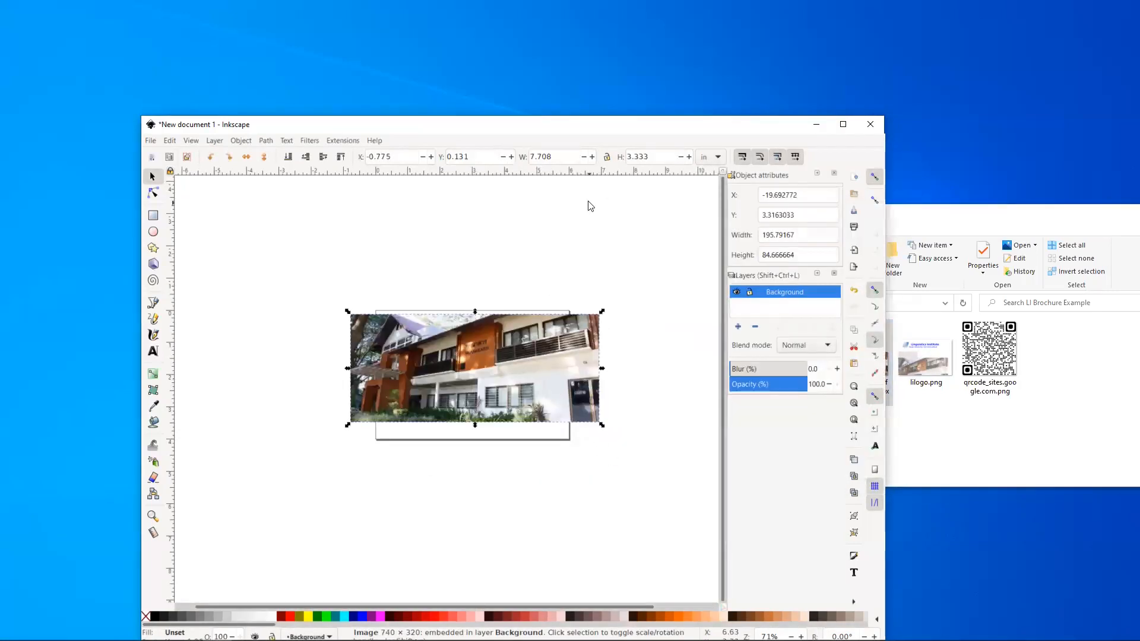
- Enlarge the photo with locked proportions to about 9.83 by 4.25 in and place it below the page
click(607, 156)
drag(525, 351, 490, 372)
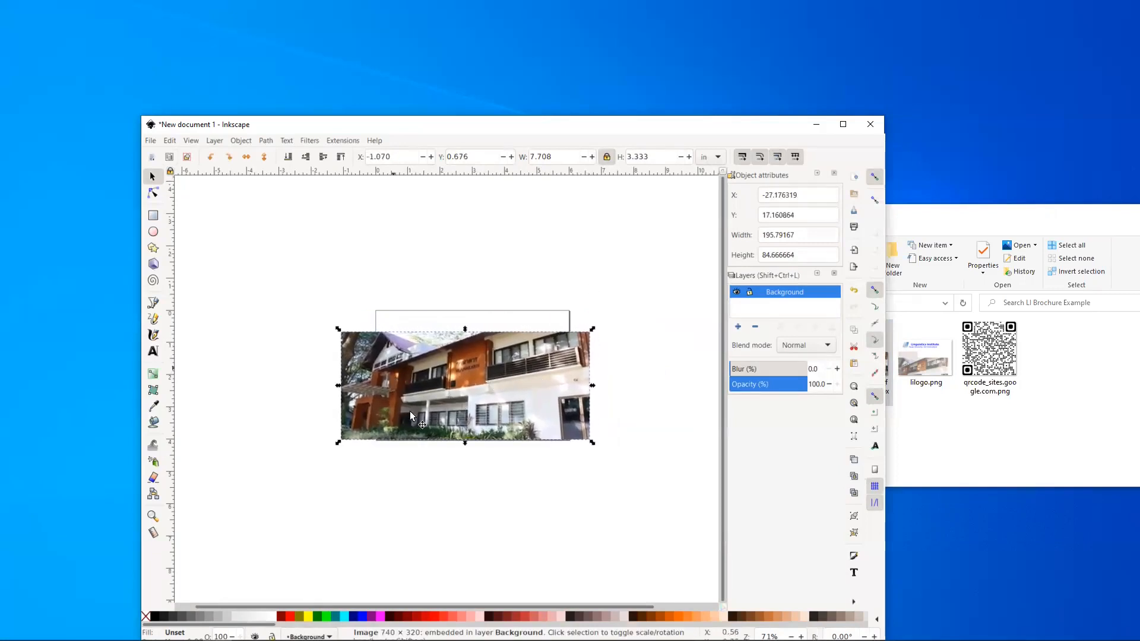
drag(592, 328, 660, 299)
drag(513, 352, 449, 507)
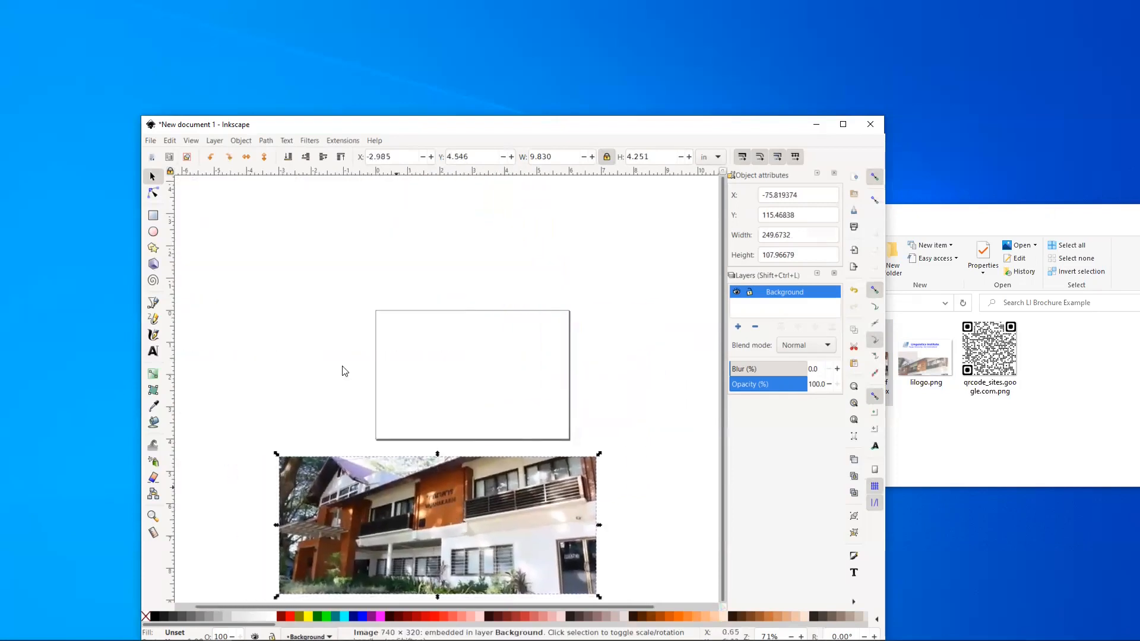
- Draw a rectangle of about 6.01 by 4.01 in over the whole page and move it onto the photo
click(154, 217)
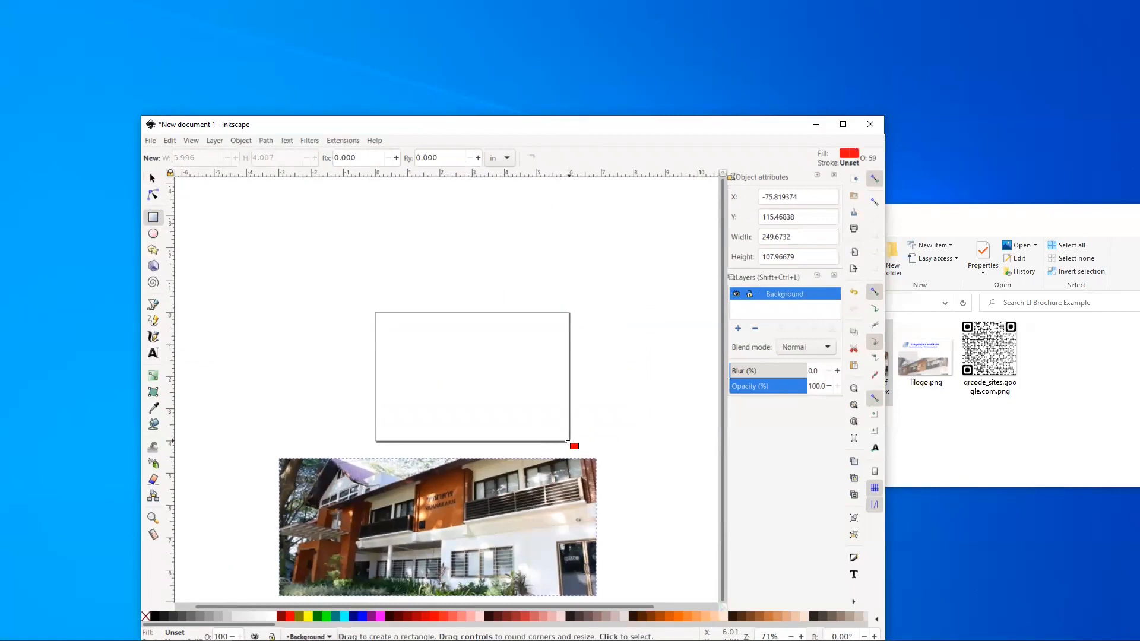
drag(568, 441, 375, 312)
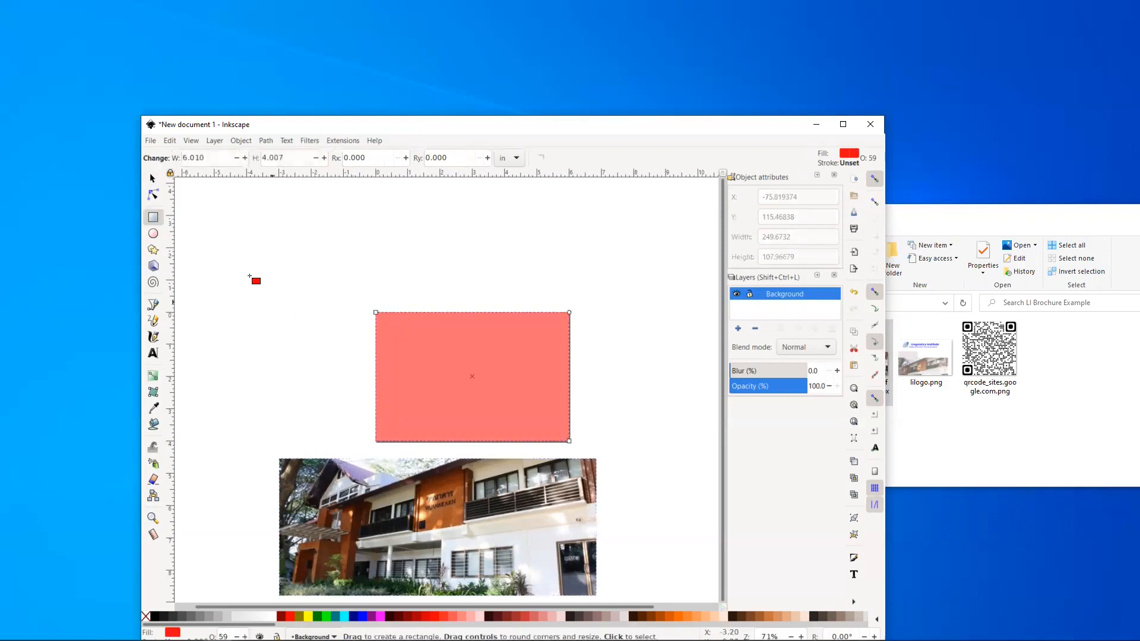
click(150, 179)
drag(452, 374, 436, 524)
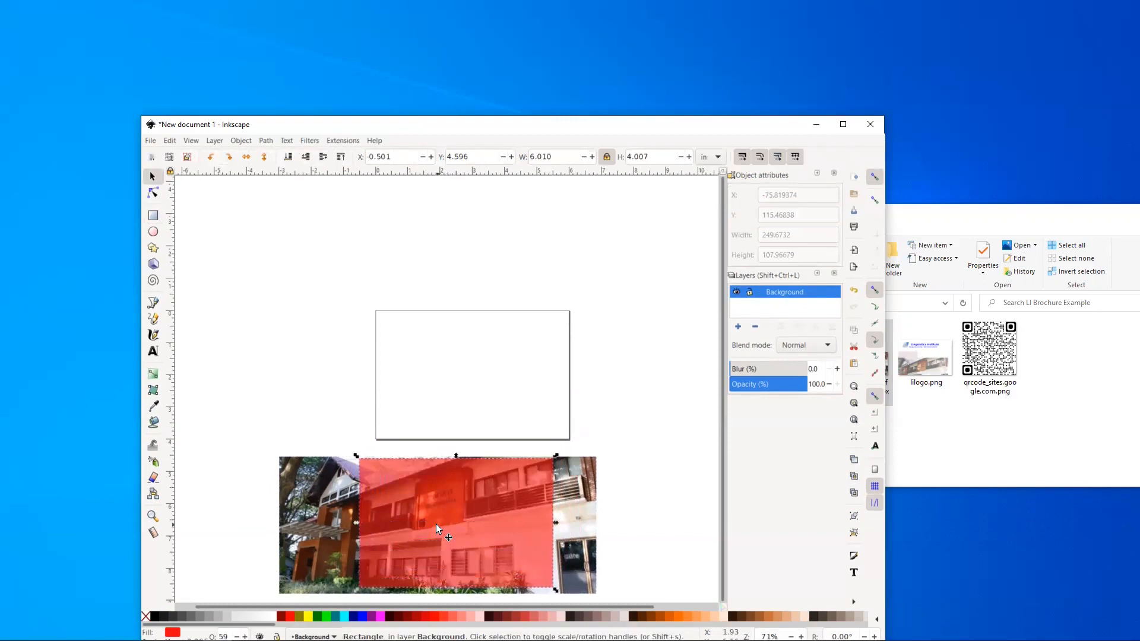
- Shrink the photo proportionally to about 9.32 by 4.03 in and align the red rectangle with the photo's left edge
scroll(490, 474, down, 3)
drag(484, 466, 466, 466)
click(565, 501)
drag(598, 523, 592, 515)
drag(502, 469, 434, 470)
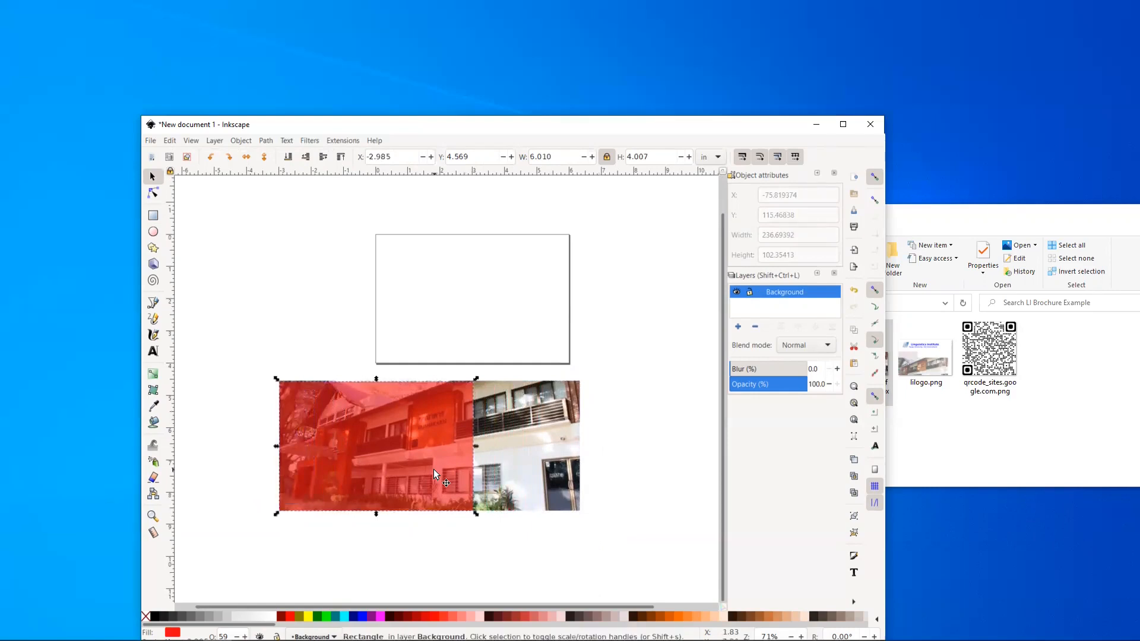
- Clip the building photo to the red rectangle and move the clipped photo onto the page
shift+click(540, 468)
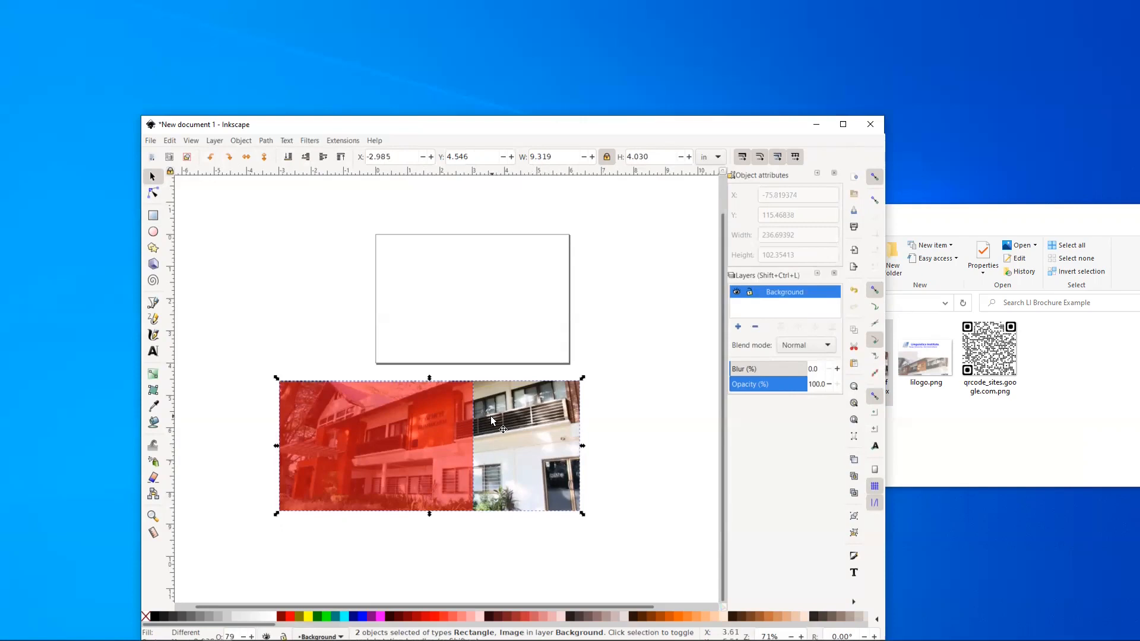
click(241, 141)
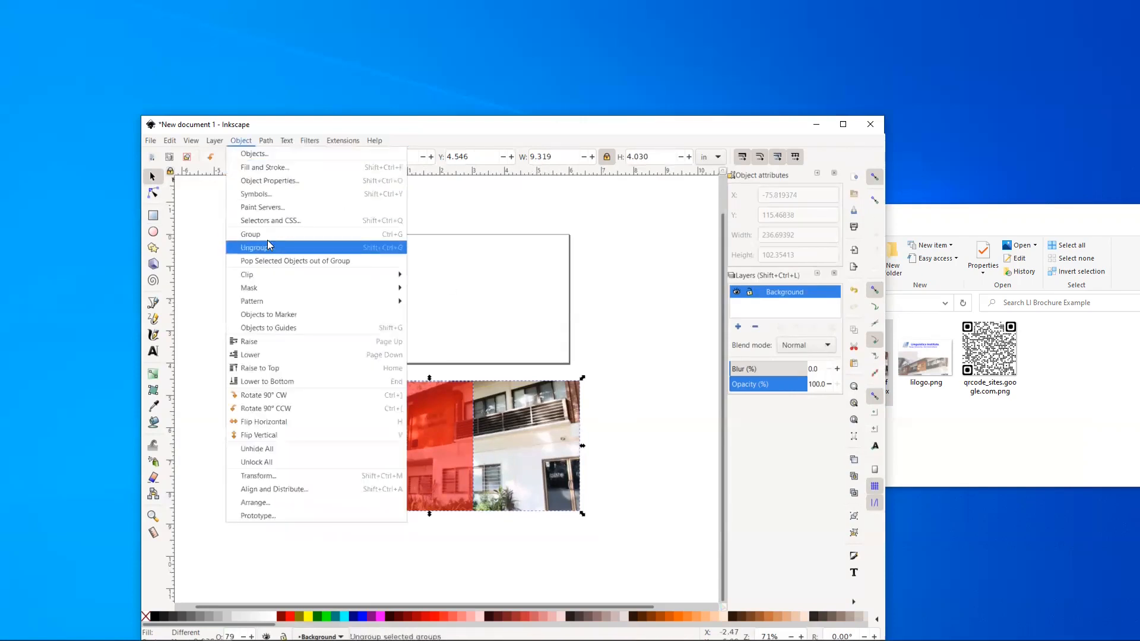
mouse_move(373, 273)
click(426, 272)
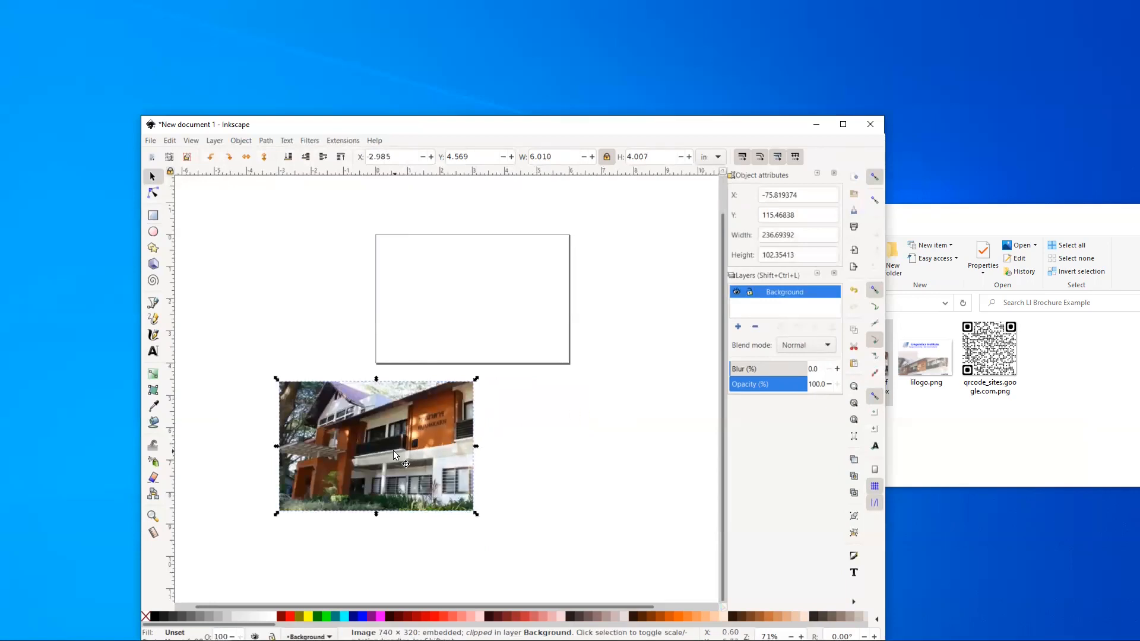
drag(393, 450, 494, 303)
click(432, 448)
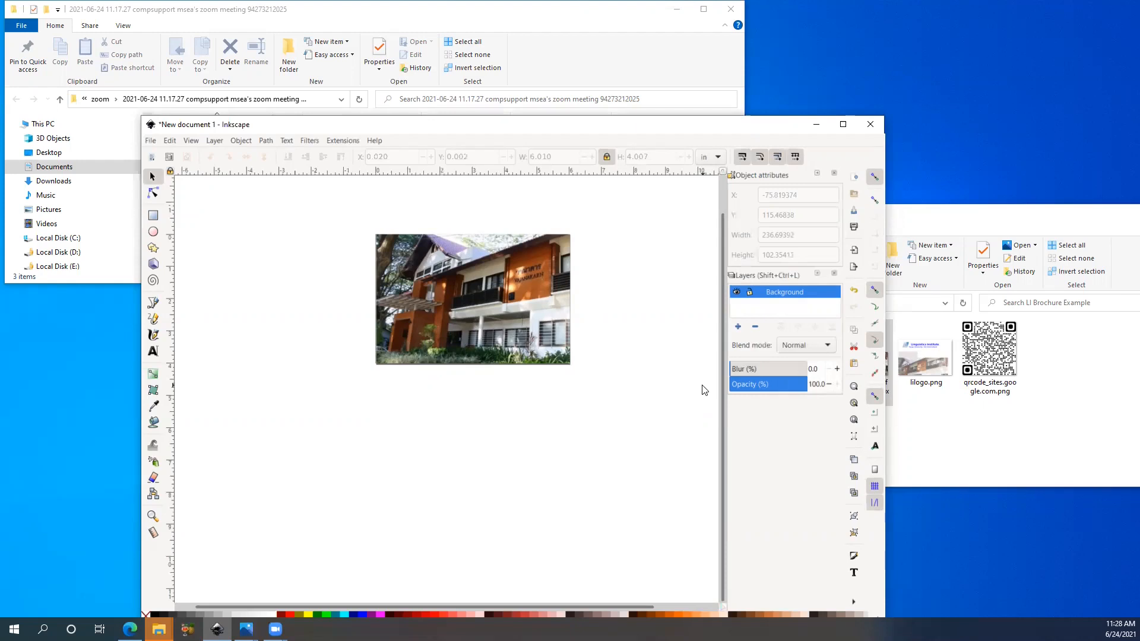
- Add a layer named QR Code above the Background layer and lock the new layer
click(738, 327)
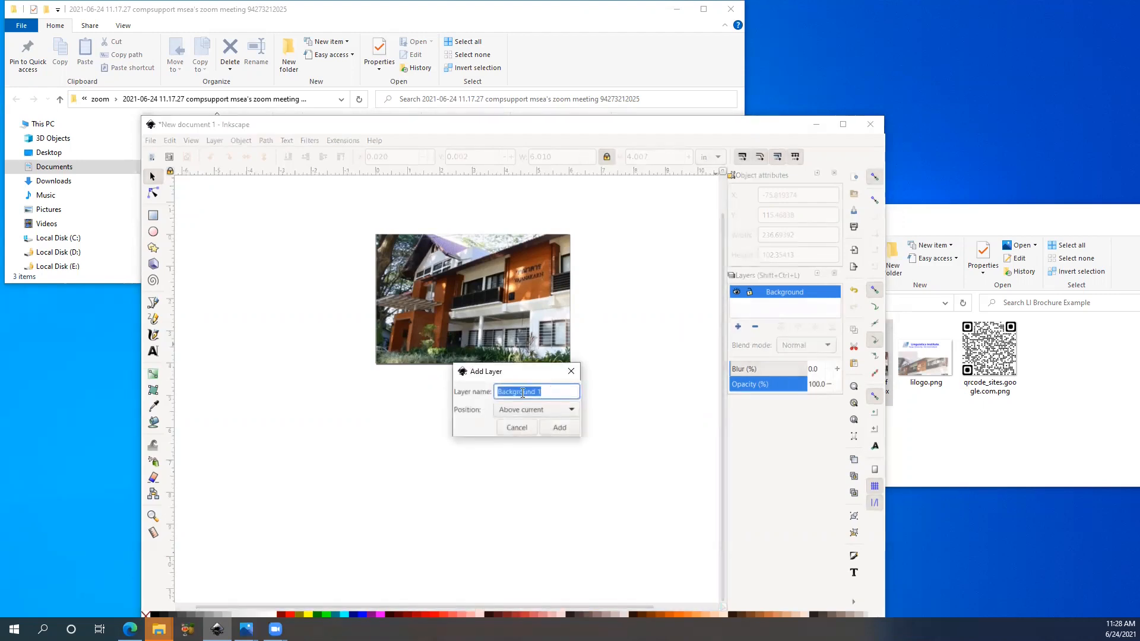
text(QR Code)
click(569, 411)
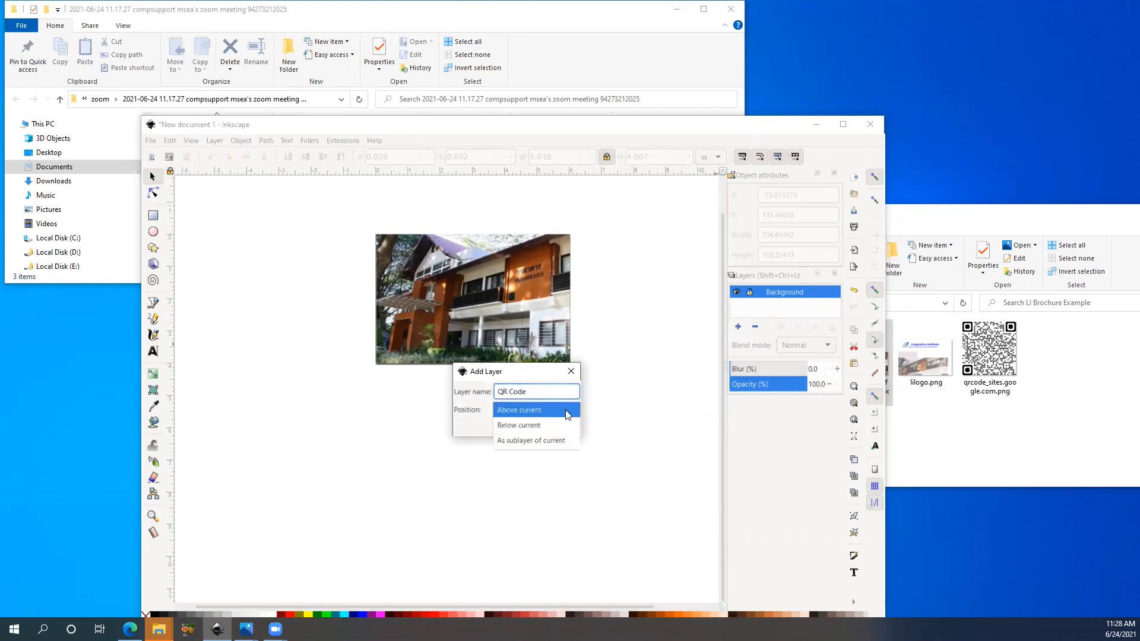
click(568, 414)
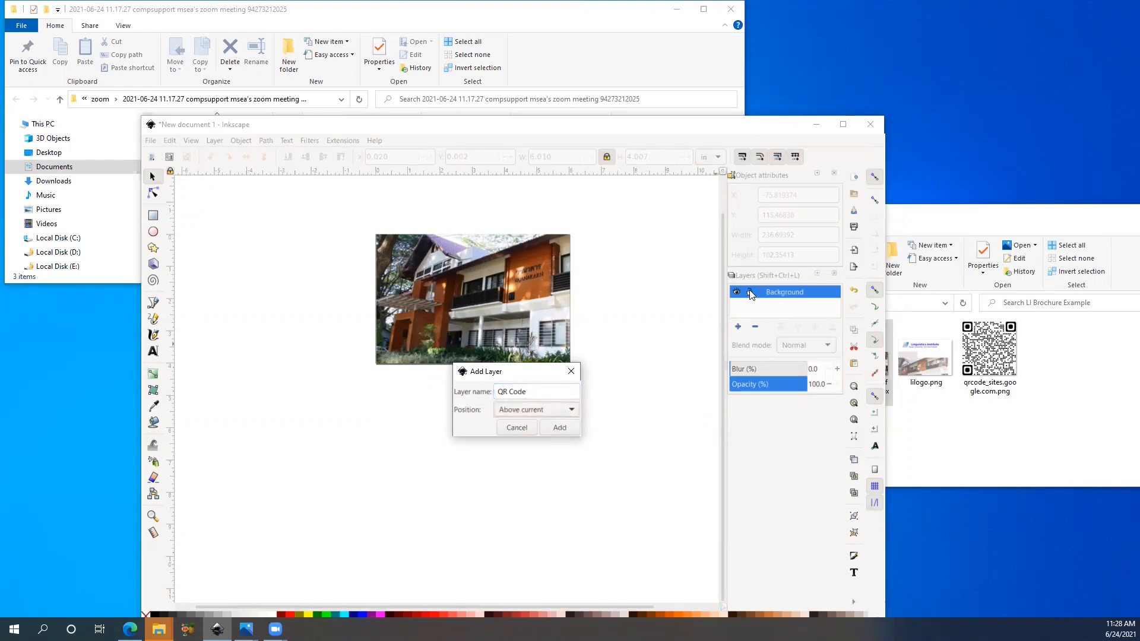
click(558, 429)
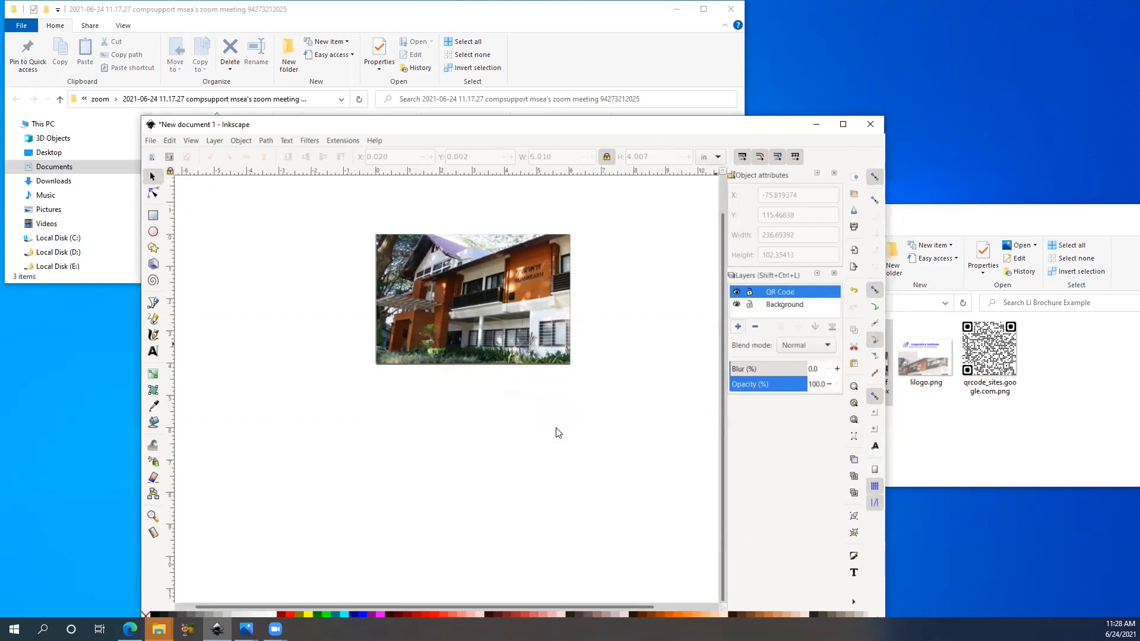
double_click(781, 292)
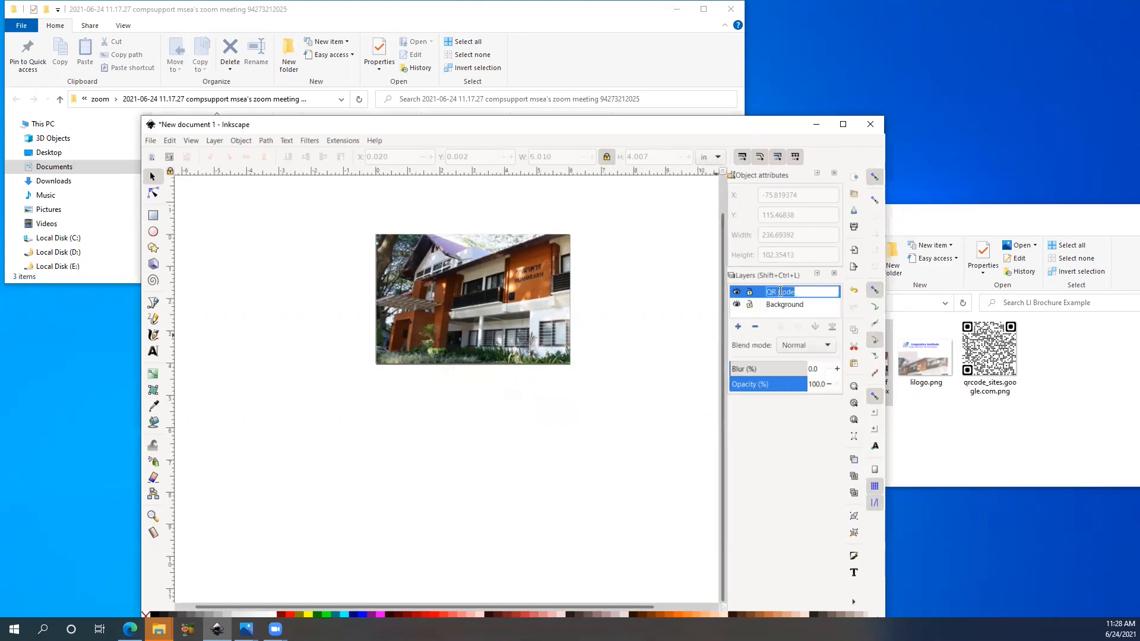
click(750, 294)
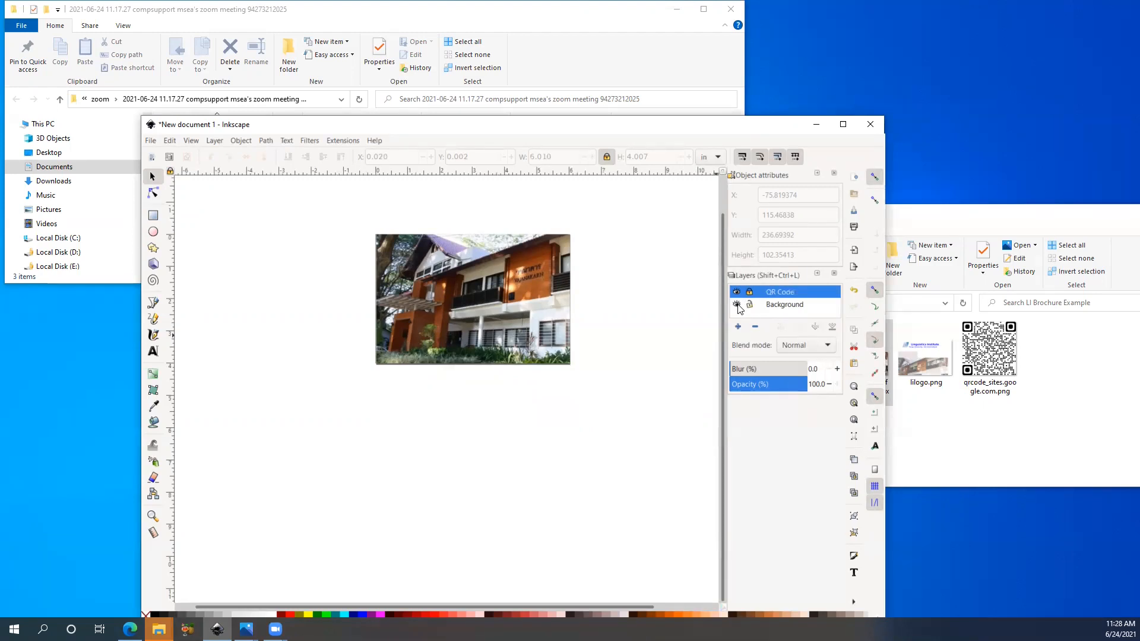
- Hide and show the Background layer to examine which content it holds
click(737, 304)
click(736, 304)
click(737, 304)
click(737, 305)
- Switch to the Linguistics Institute page in Edge, create a QR code for the page, download it, and minimize the browser
click(130, 630)
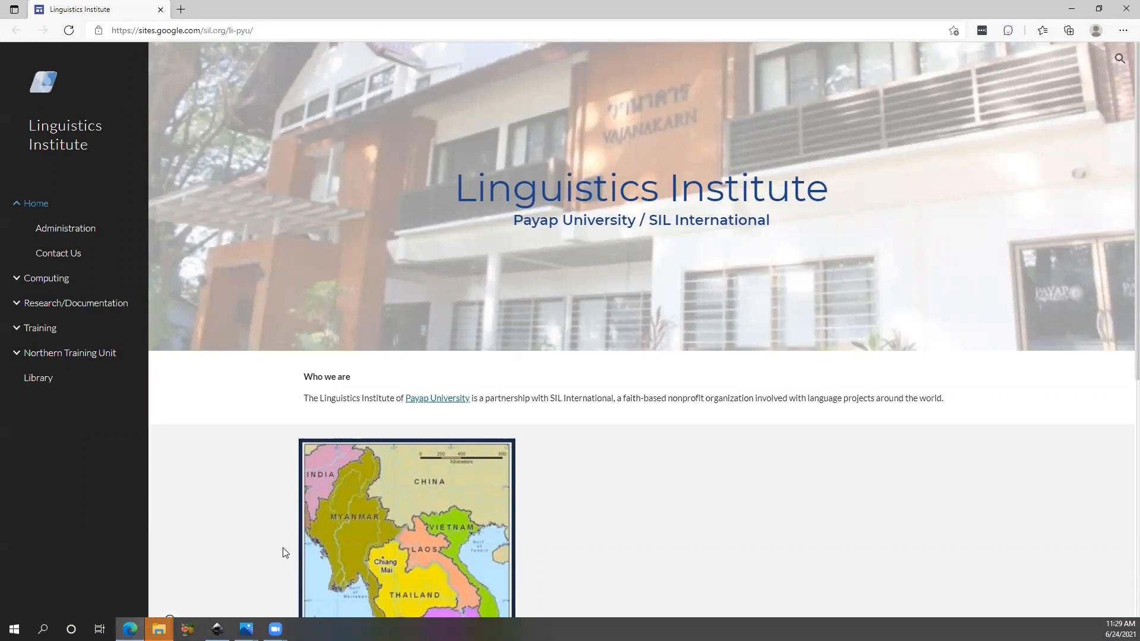
right_click(209, 403)
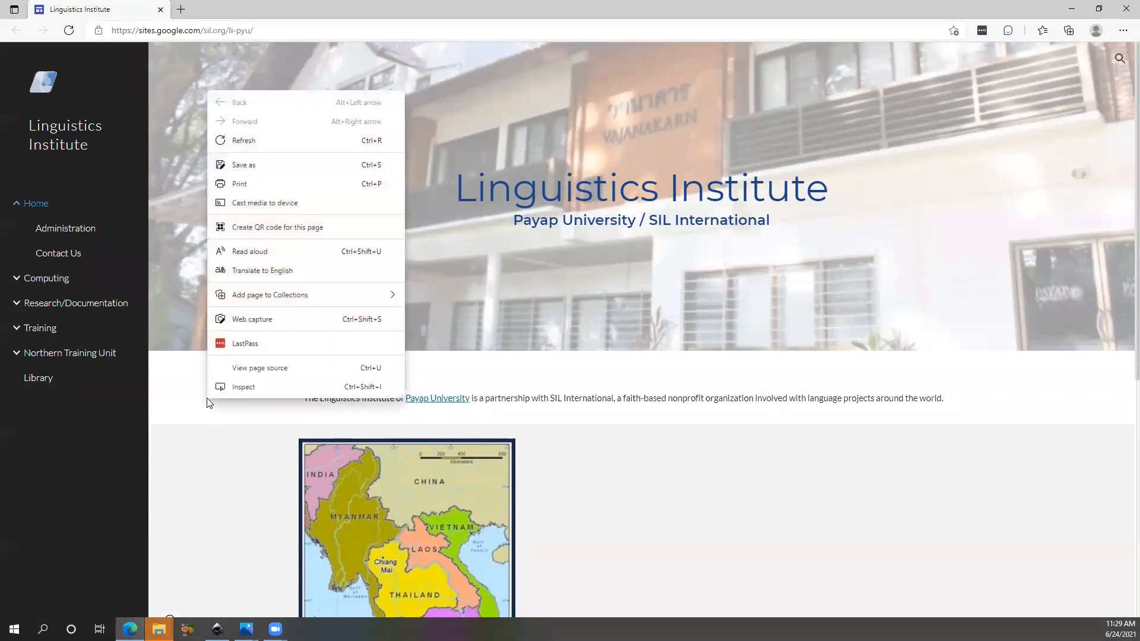
click(251, 235)
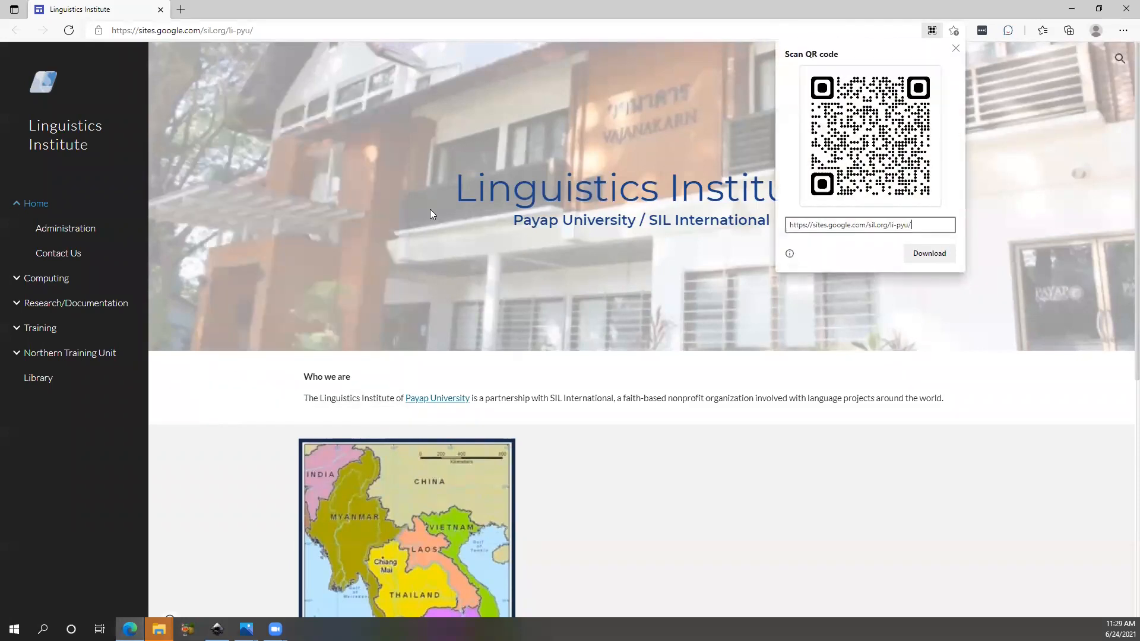
click(926, 255)
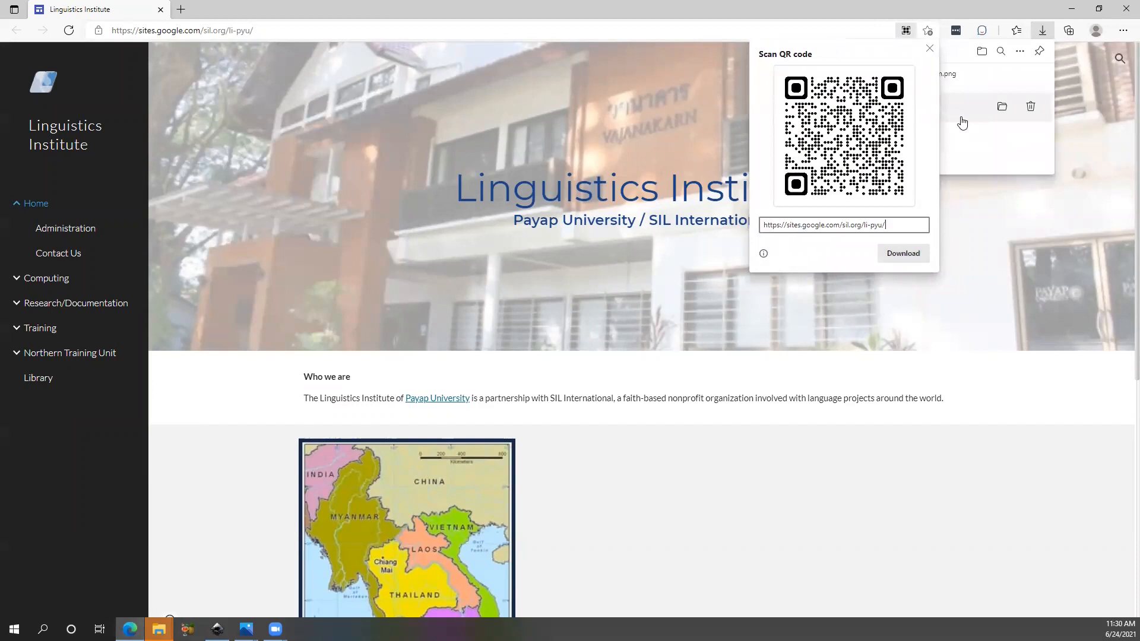
click(1071, 13)
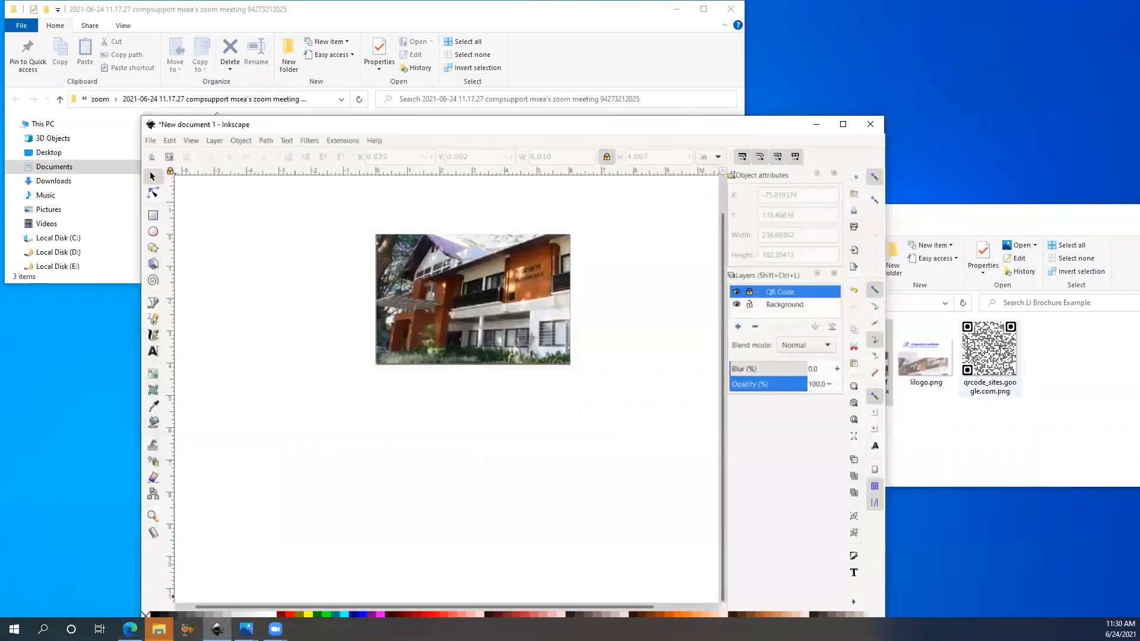
- Preview qrcode_sites.google.com.png from the LI Brochure Example folder and import it into the Inkscape page as an embedded image
click(1001, 352)
double_click(1001, 352)
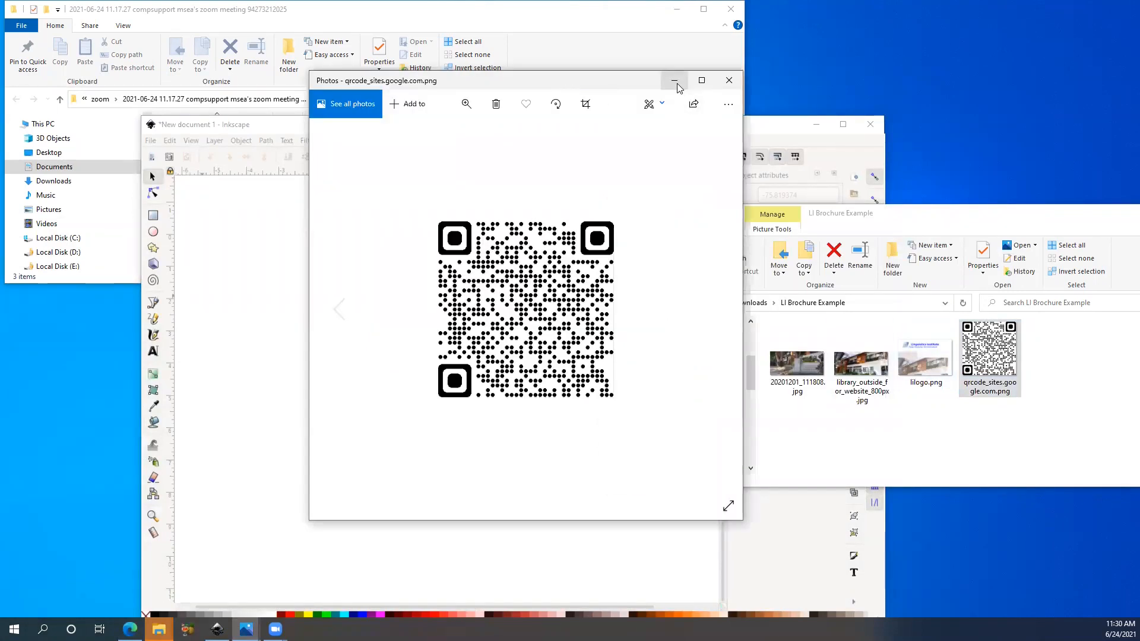
click(677, 85)
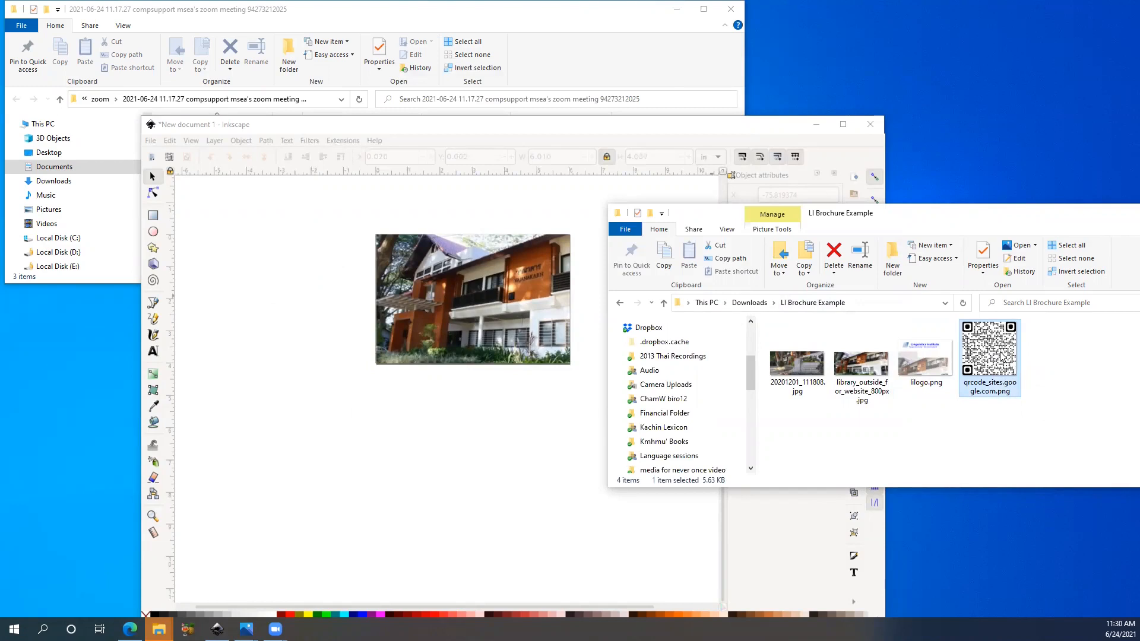
drag(1000, 358, 491, 313)
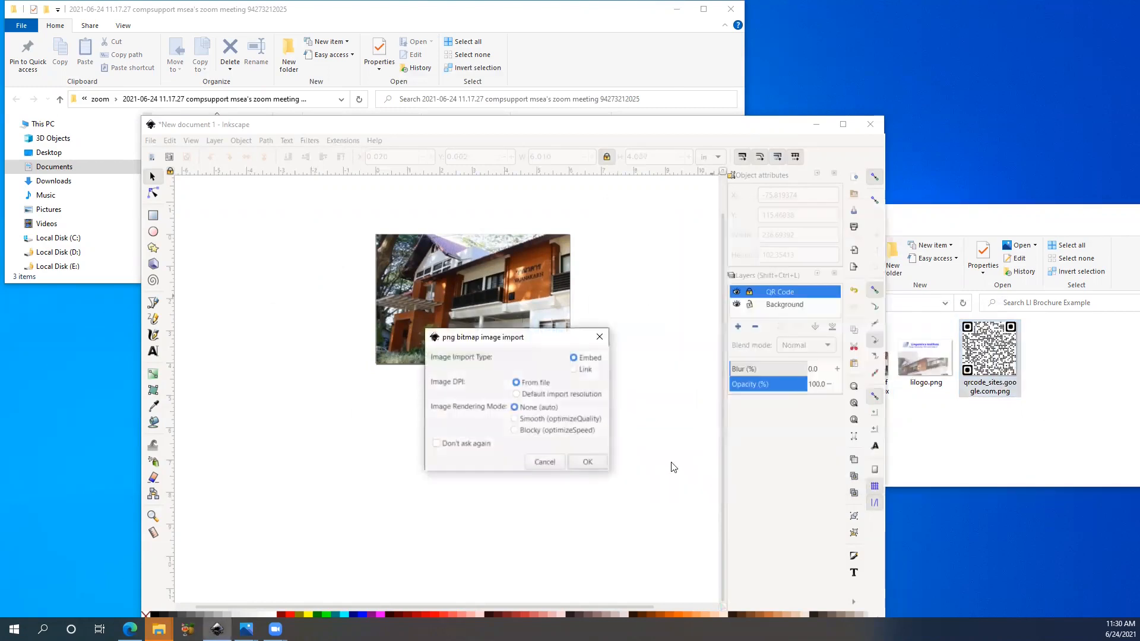
click(589, 463)
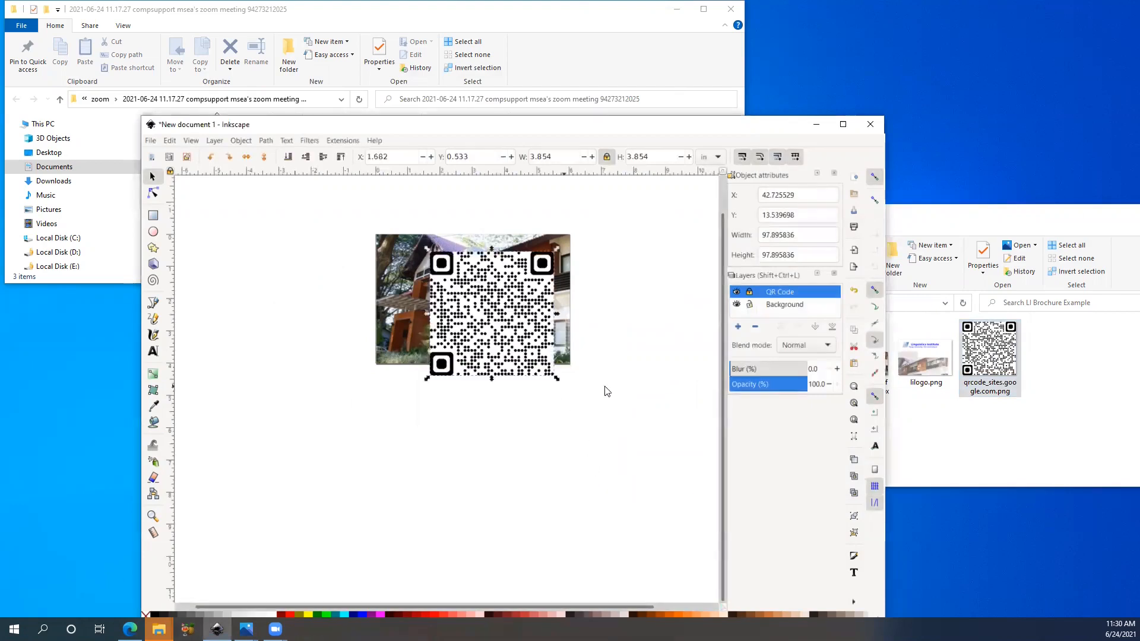
- Hide and show the QR Code and Background layers in turn to examine what each one contains
click(737, 292)
click(736, 293)
click(736, 292)
click(736, 292)
click(737, 293)
click(737, 292)
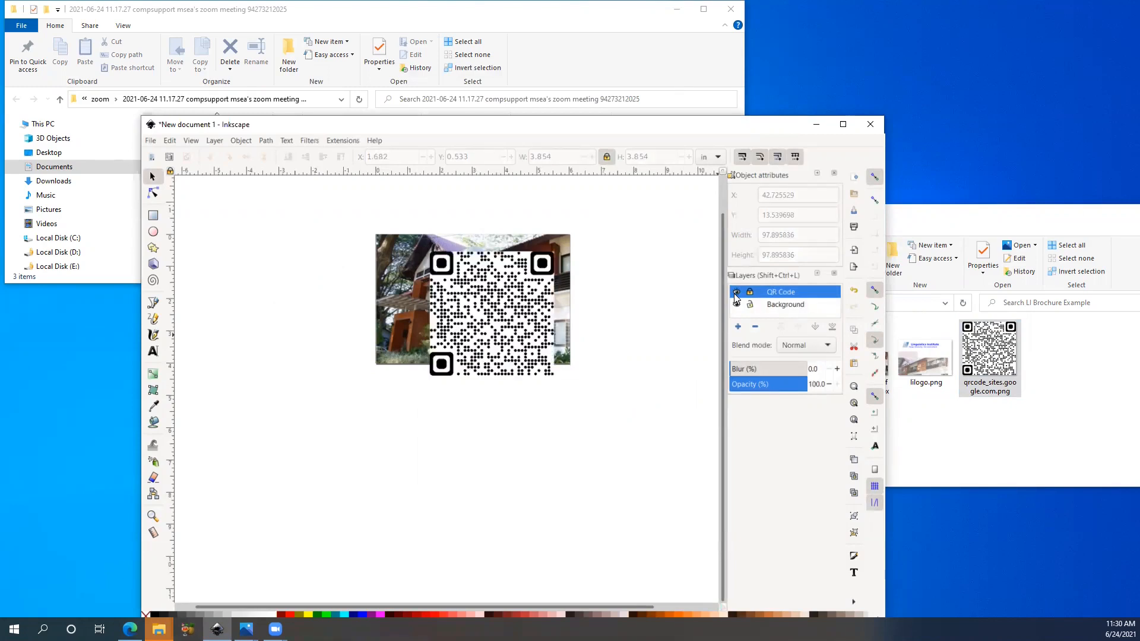
click(737, 303)
click(737, 303)
- Select the clipped background photo and nudge it horizontally to an X position of about 0.005 in
click(491, 319)
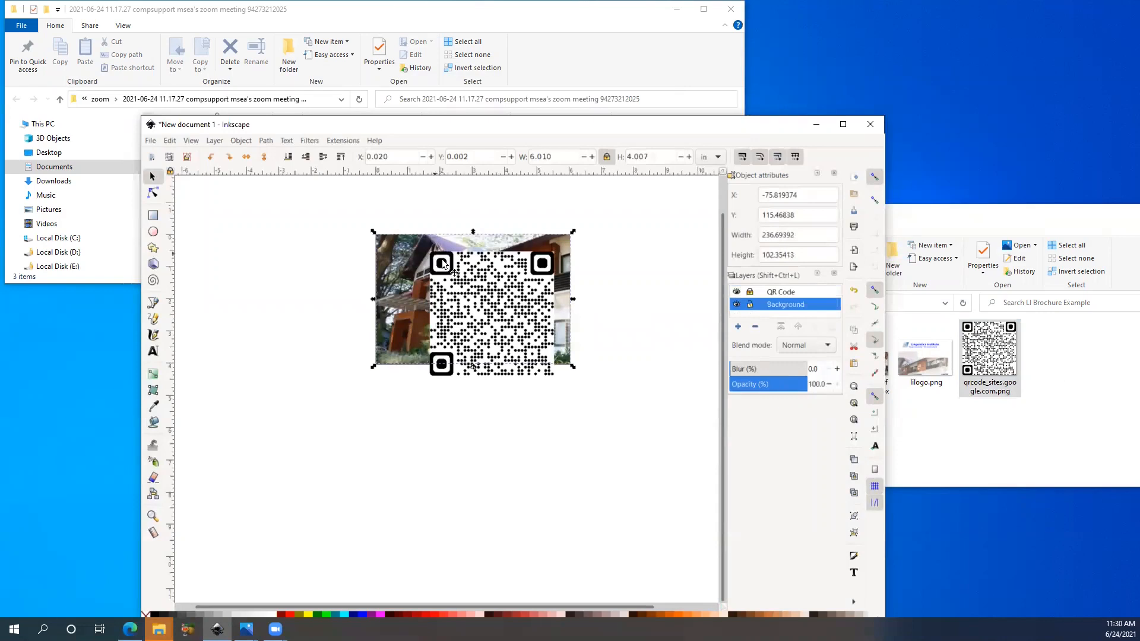
click(781, 293)
click(496, 313)
click(499, 311)
mouse_move(498, 309)
mouse_down()
mouse_move(505, 392)
mouse_move(504, 315)
mouse_move(494, 312)
mouse_up()
click(153, 173)
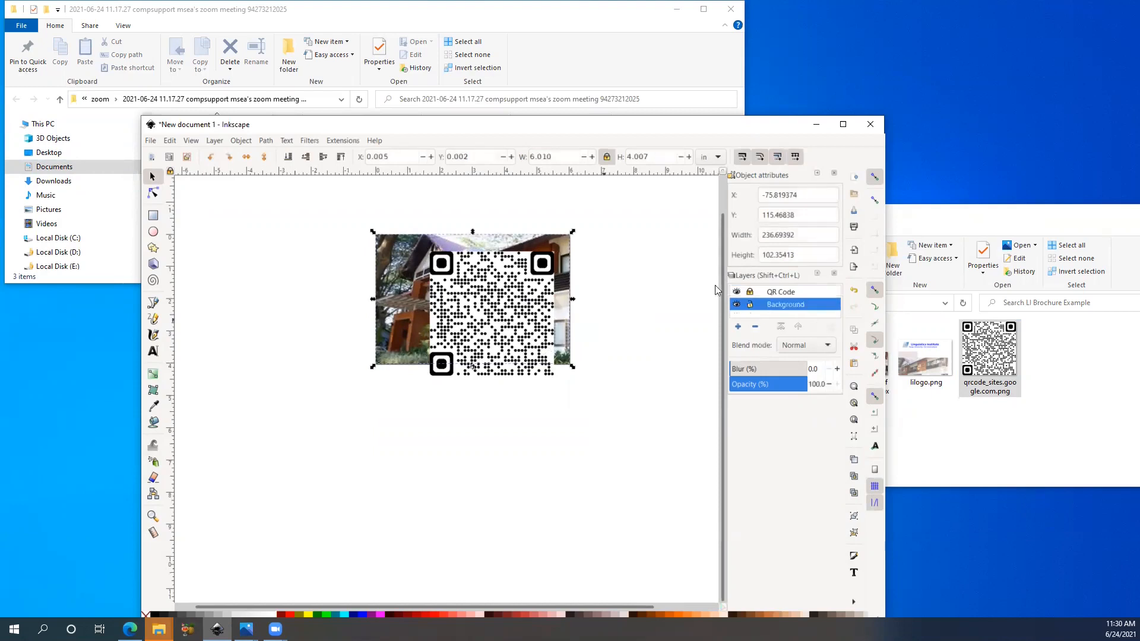
- Swap the lock from the QR Code layer to Background and shrink the QR code to about 26.4 mm square at the page's lower-right corner
click(763, 292)
click(750, 293)
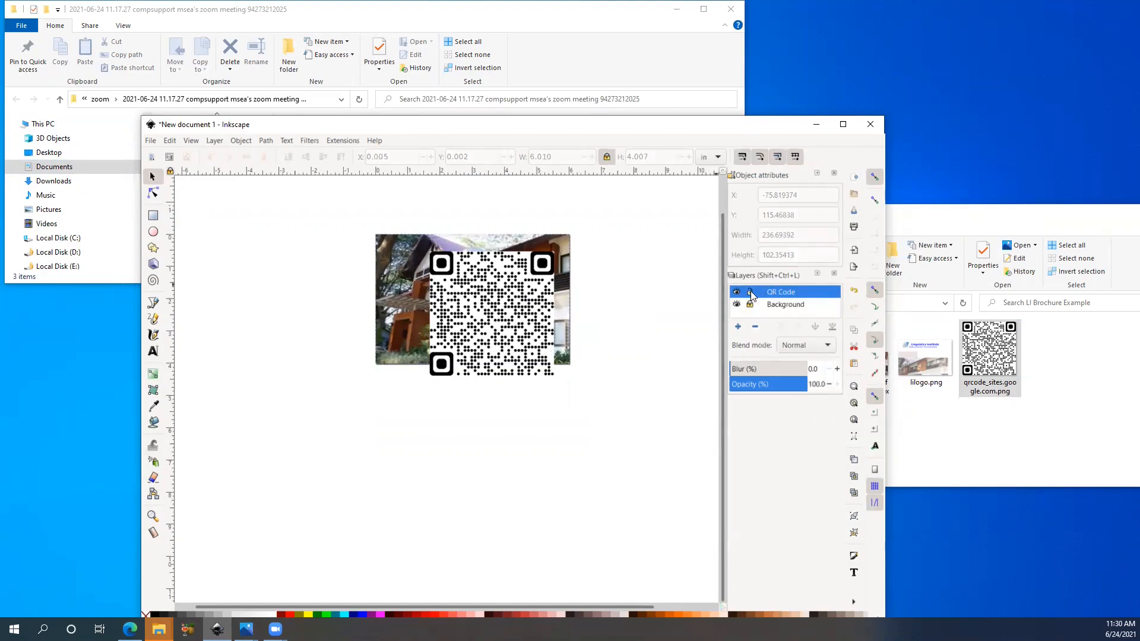
click(490, 307)
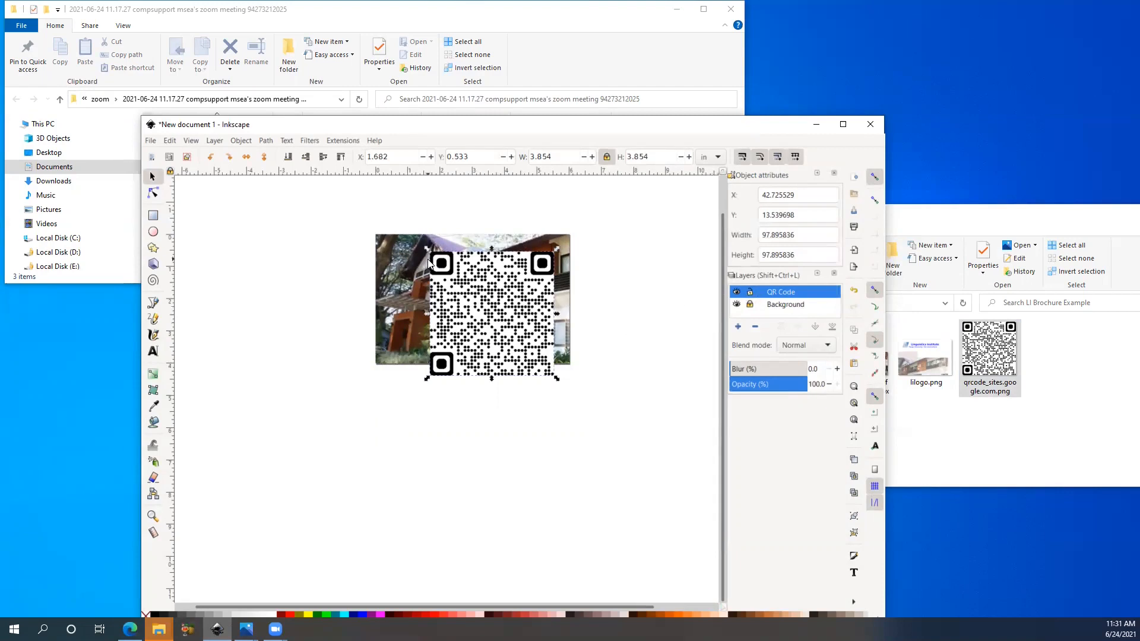
click(606, 158)
drag(428, 253, 528, 322)
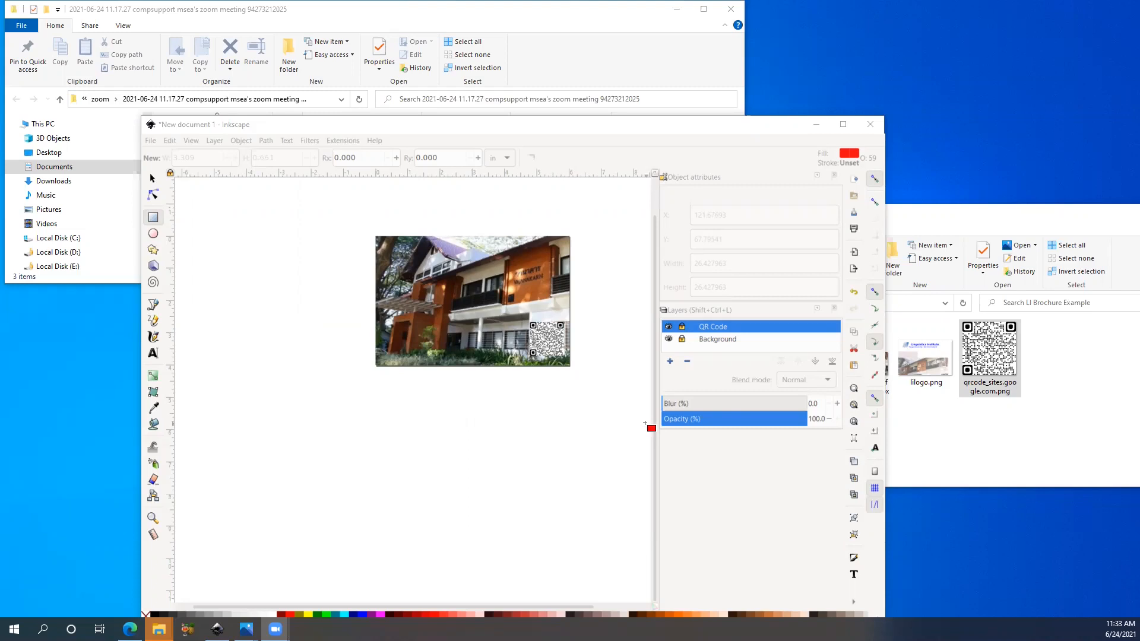
- Add a layer named TextBox above QR Code and draw a rectangle about 3.27 by 0.74 in at the page's upper-left corner
click(671, 362)
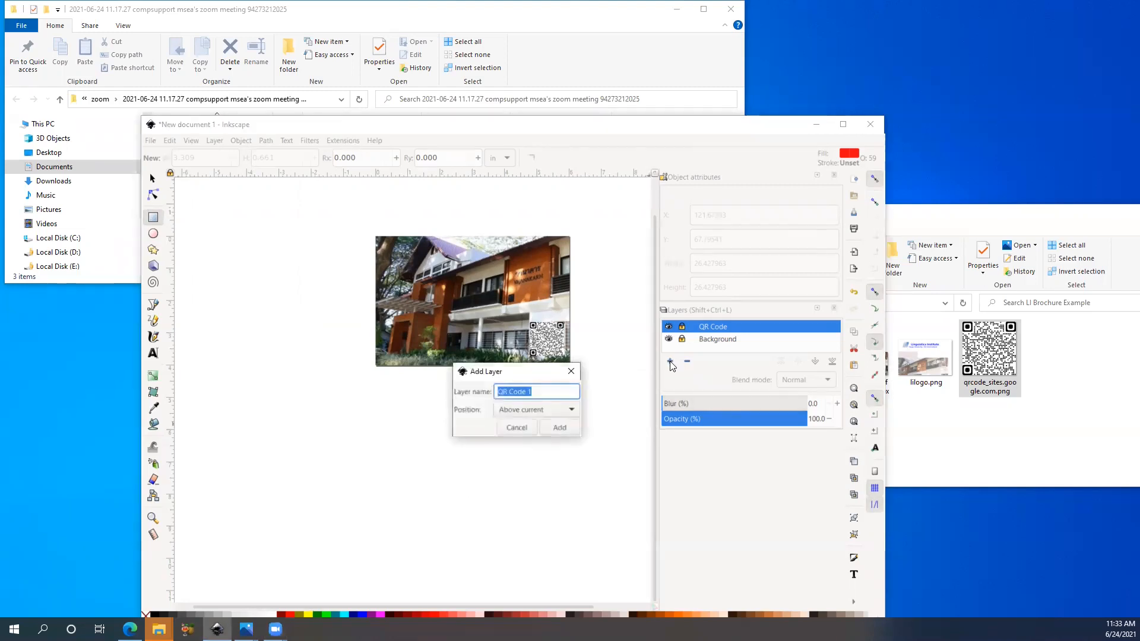
text(TextBox)
click(558, 427)
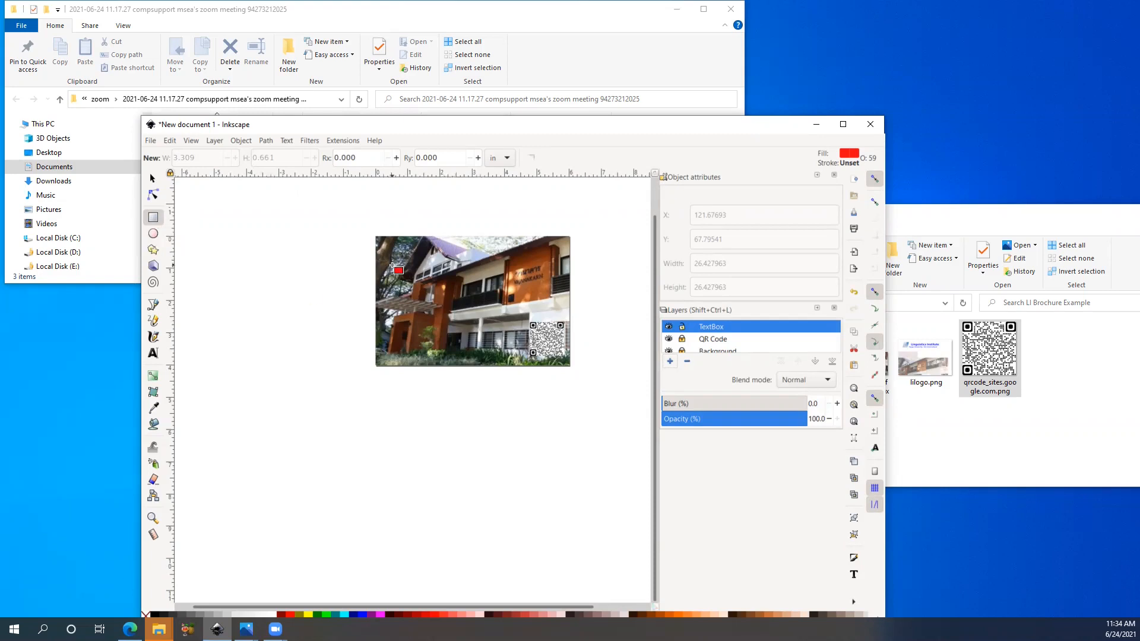
drag(376, 237, 480, 260)
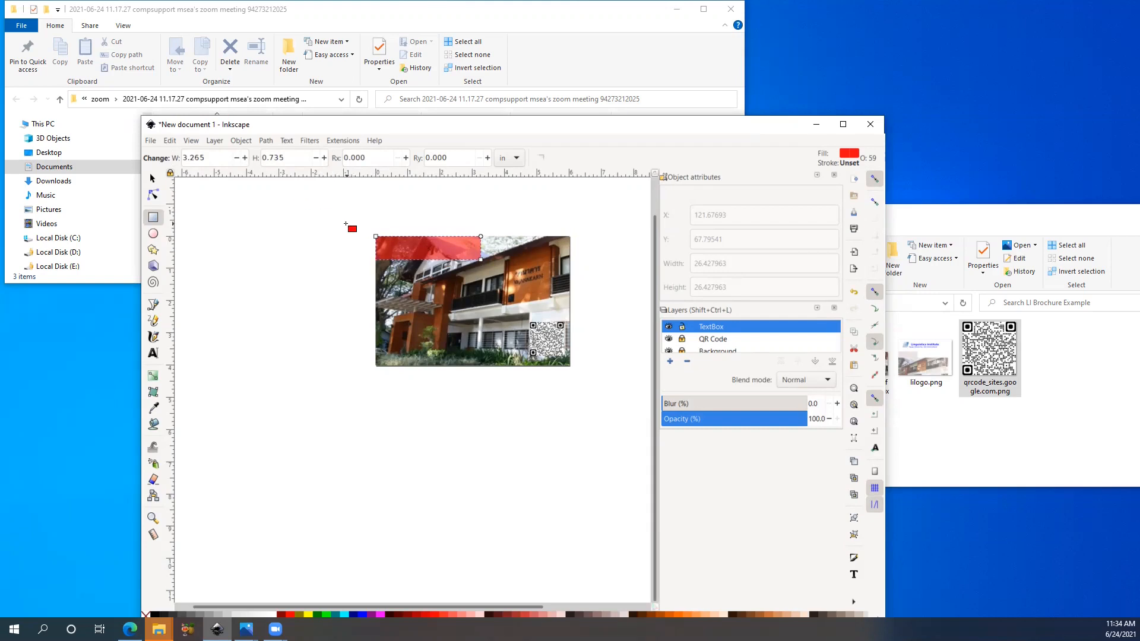
- Select the red rectangle on the TextBox layer and open its Fill and Stroke settings
click(242, 141)
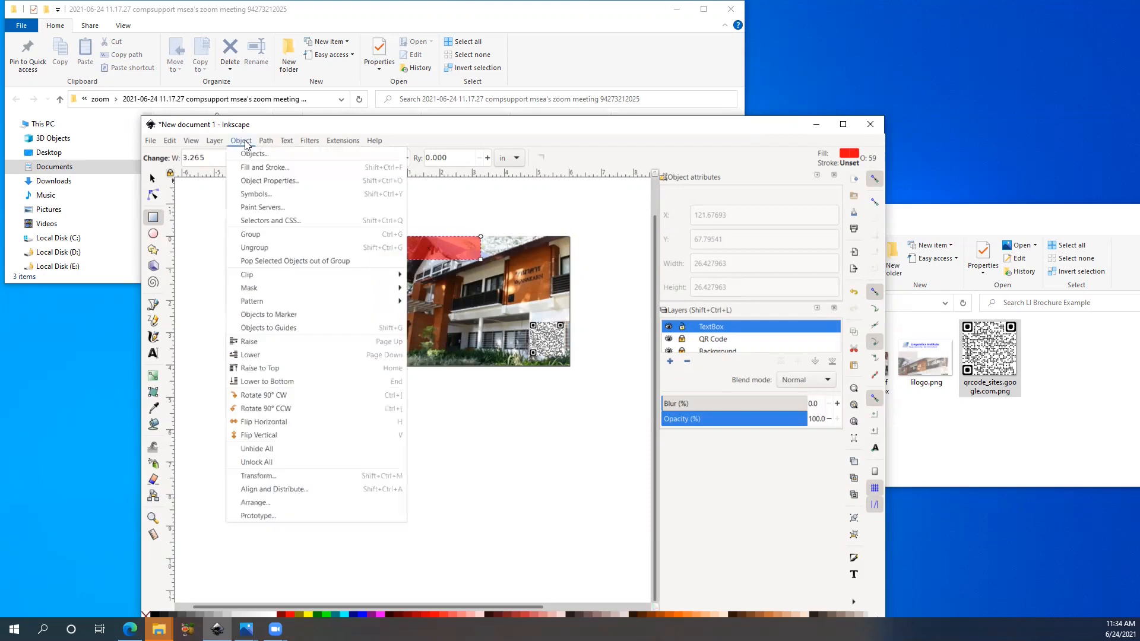
click(259, 168)
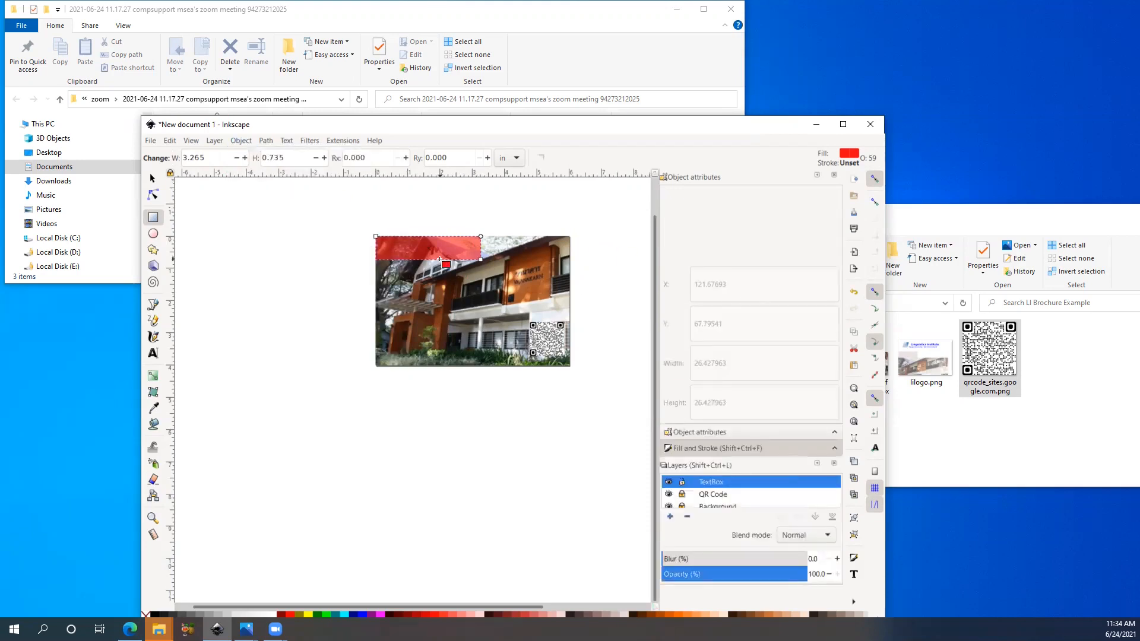
click(152, 177)
click(441, 246)
click(256, 141)
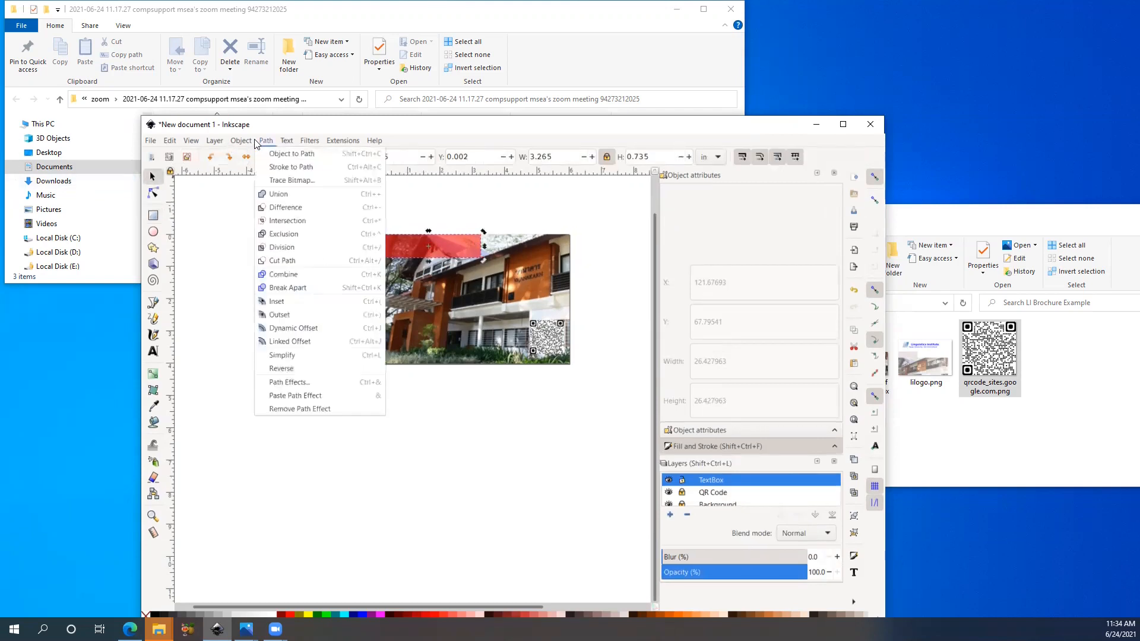
mouse_move(242, 143)
click(250, 164)
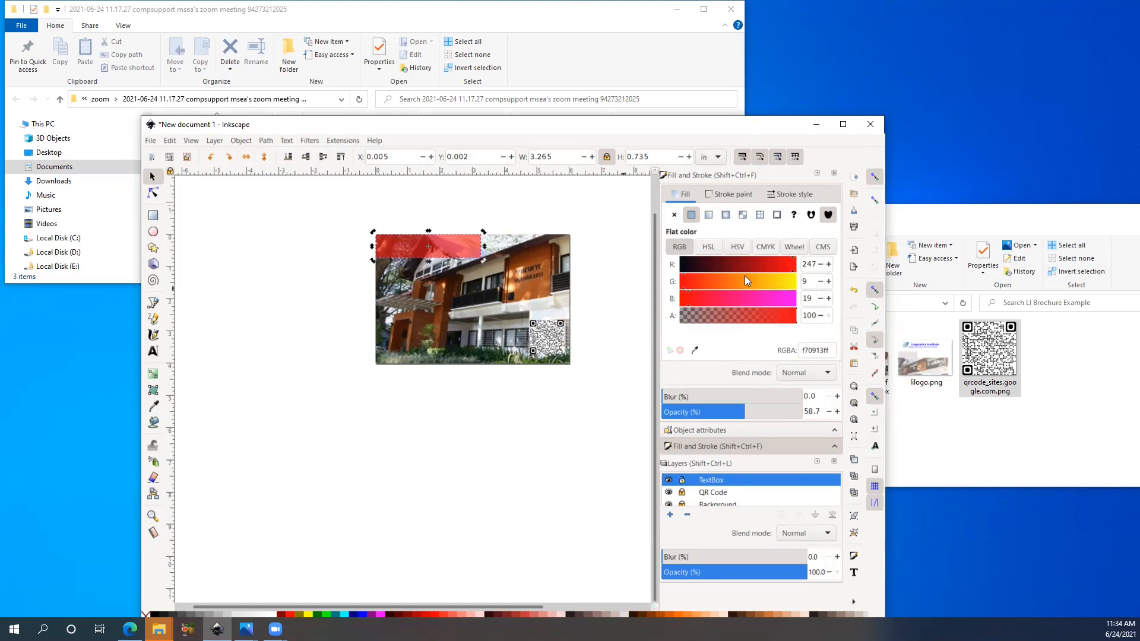
- Change the rectangle's flat fill colour to light blue with RGB values of 116, 228 and 235
click(778, 268)
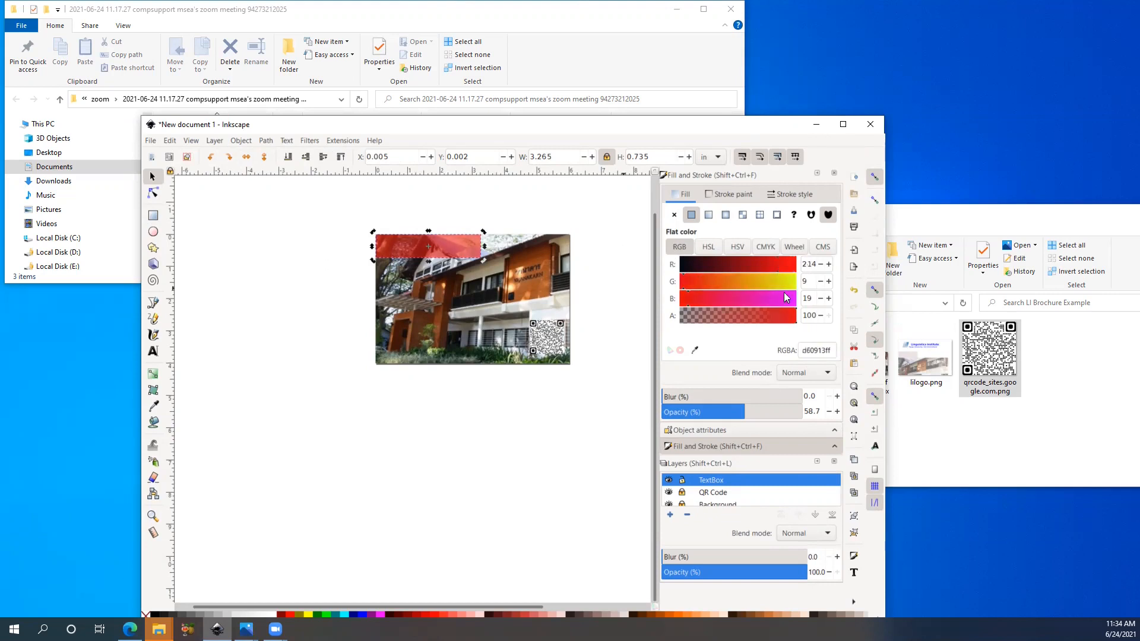
mouse_move(786, 277)
mouse_down()
mouse_move(733, 281)
mouse_move(759, 293)
mouse_move(748, 298)
mouse_up()
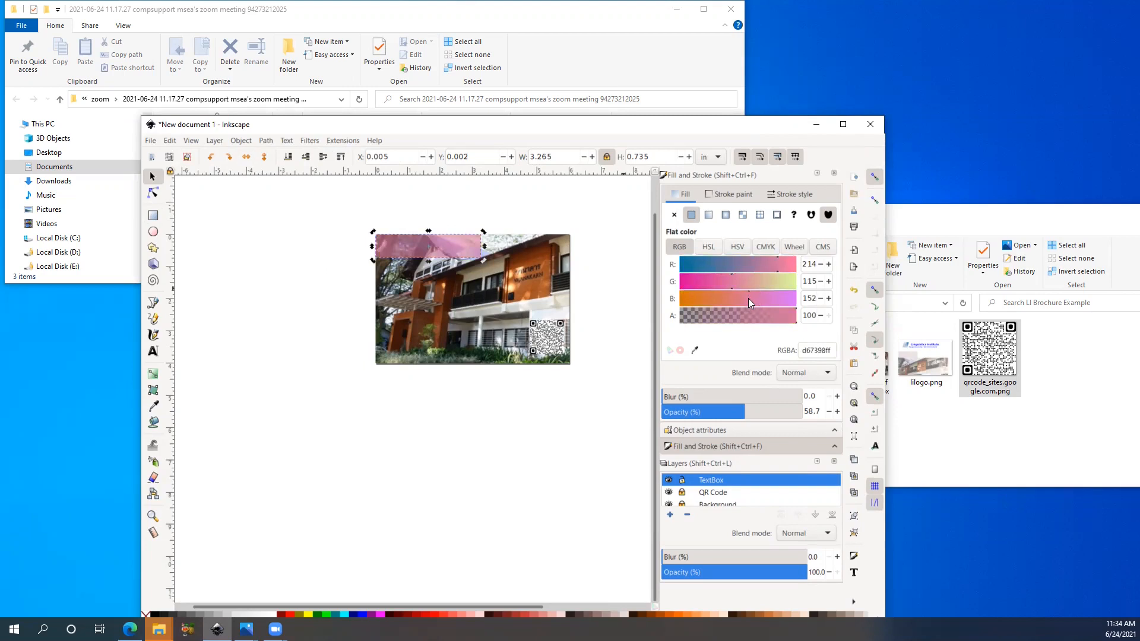
click(705, 264)
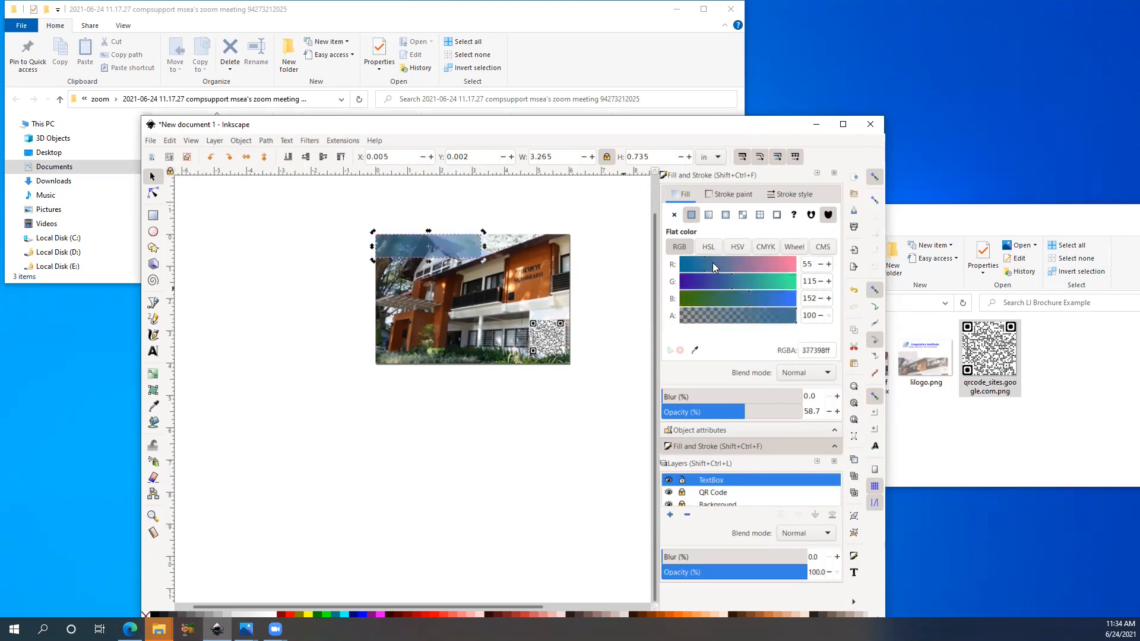
drag(721, 261, 732, 260)
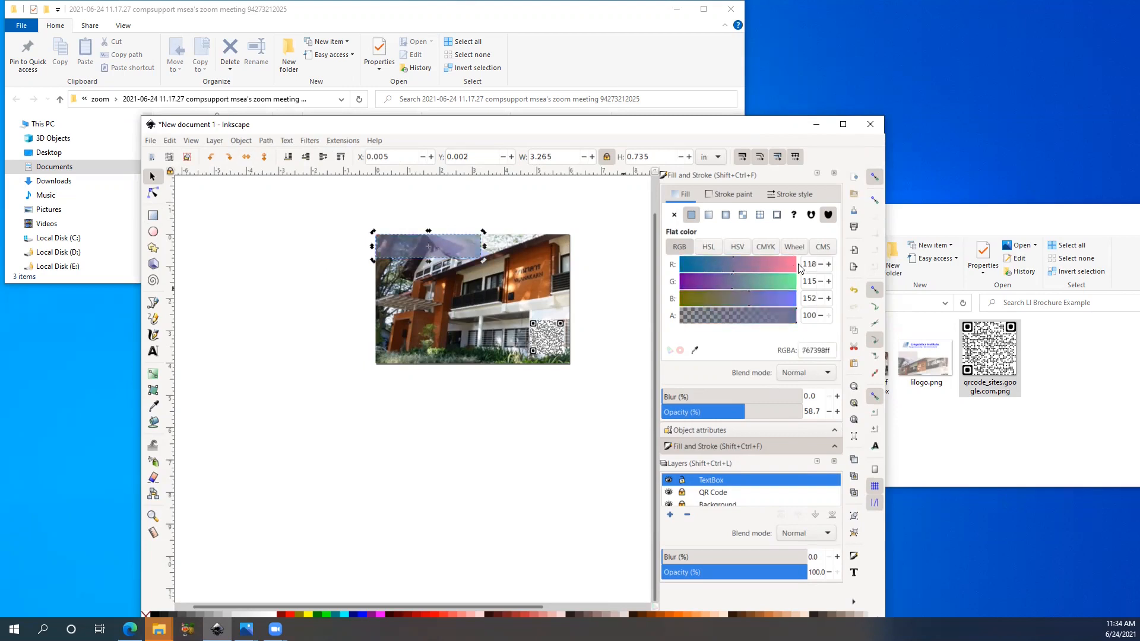
click(828, 265)
click(828, 265)
click(828, 265)
click(822, 265)
click(821, 265)
click(822, 265)
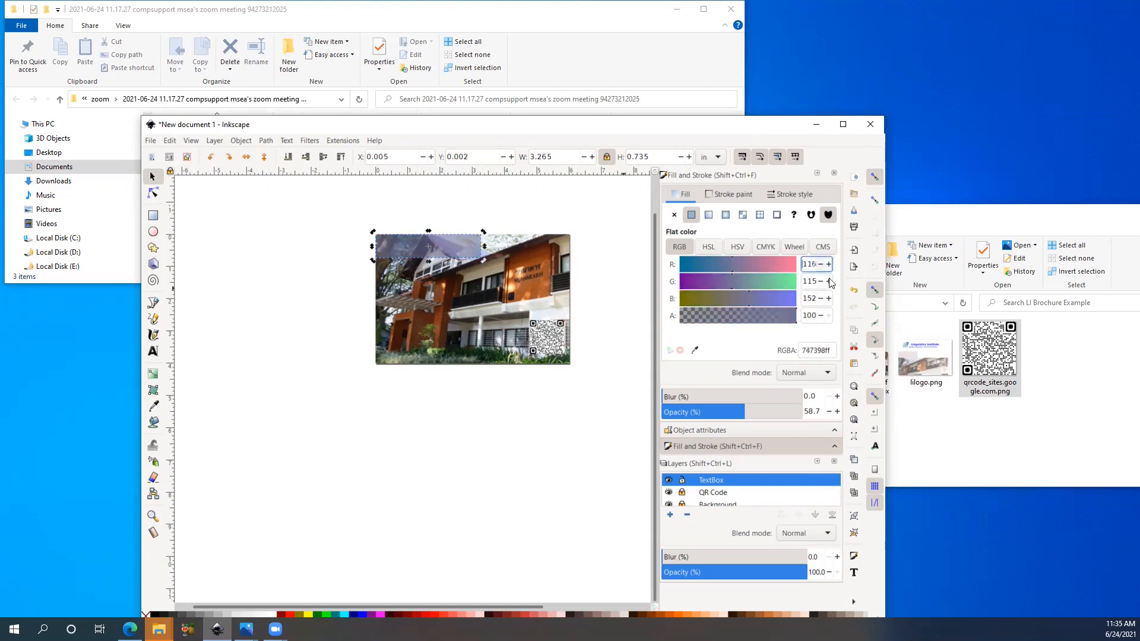
click(787, 299)
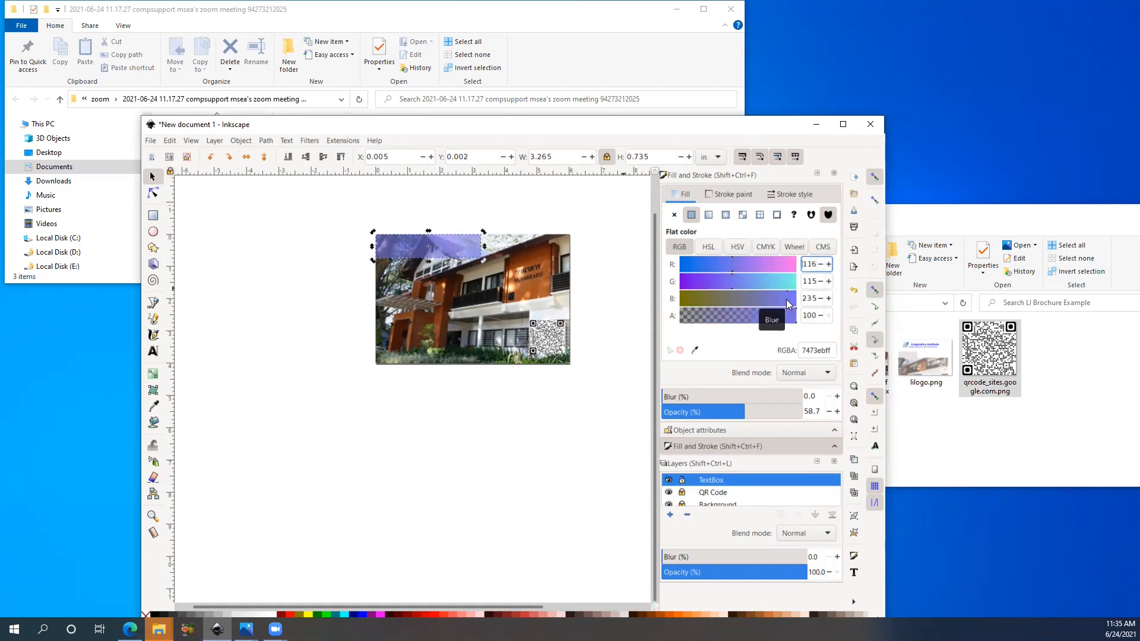
click(784, 281)
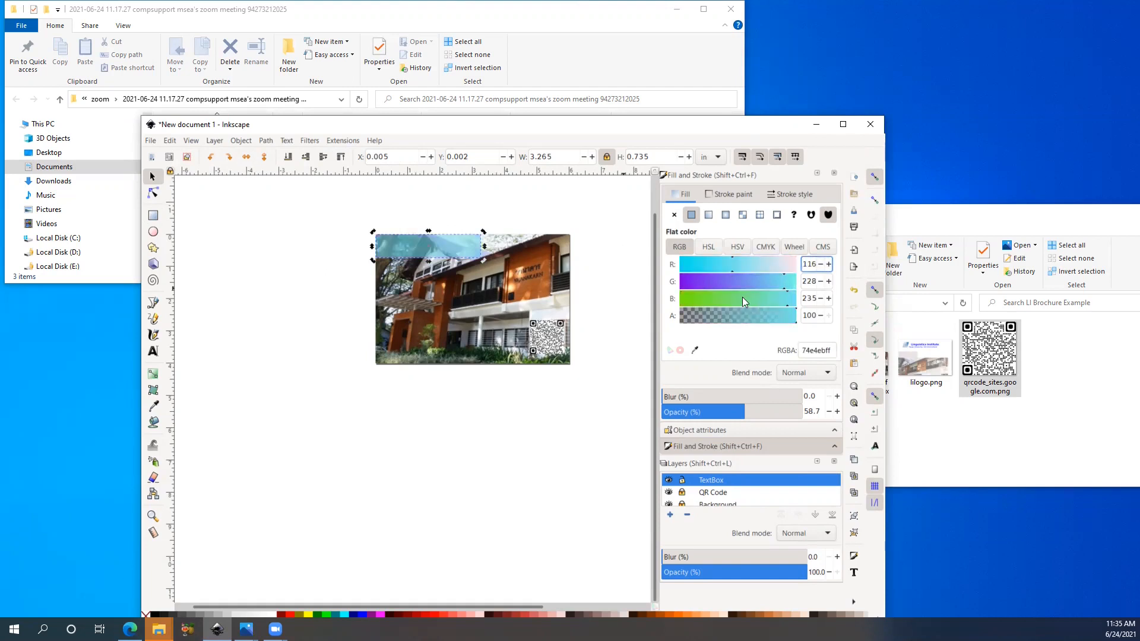
- Set the rectangle's fill green value to 224 and reduce its HSL saturation to 4 for a pale grey
click(704, 282)
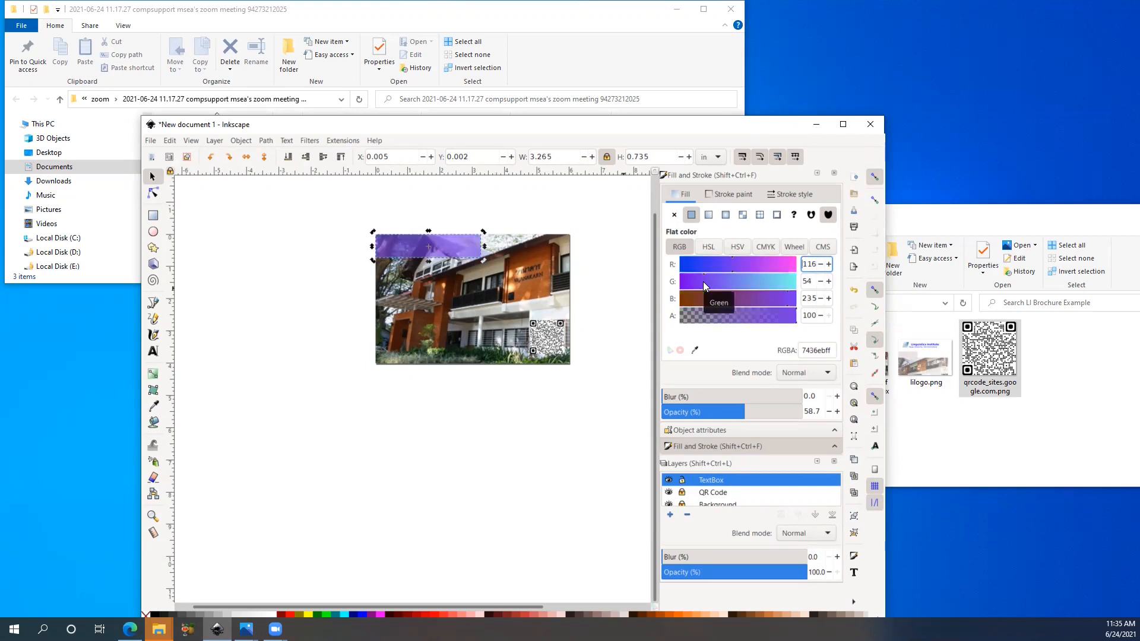
click(784, 287)
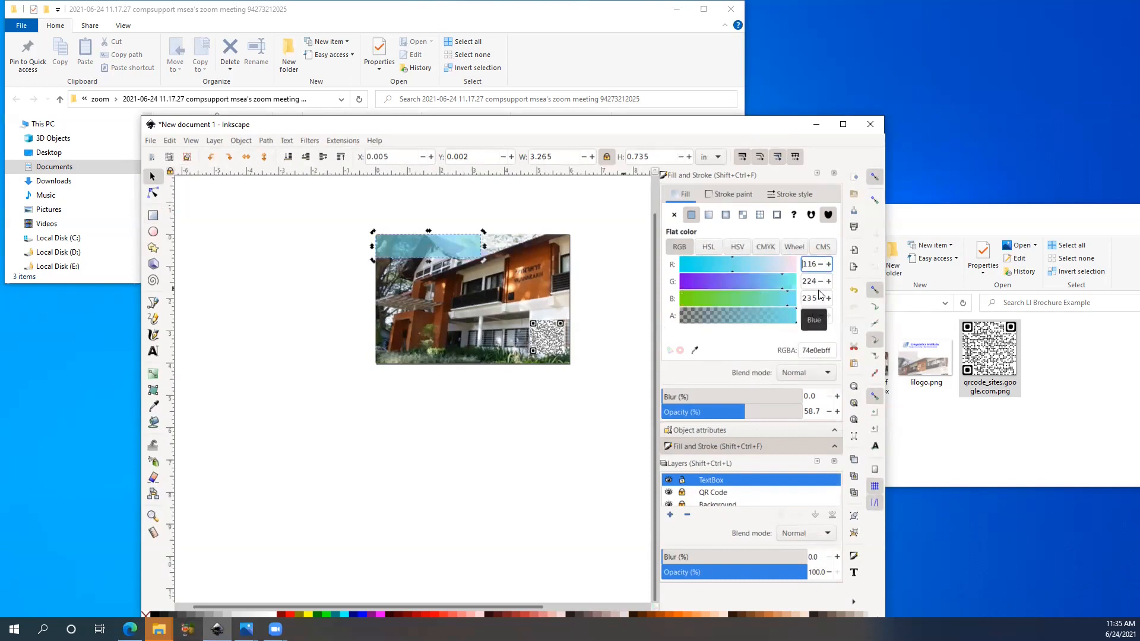
click(708, 247)
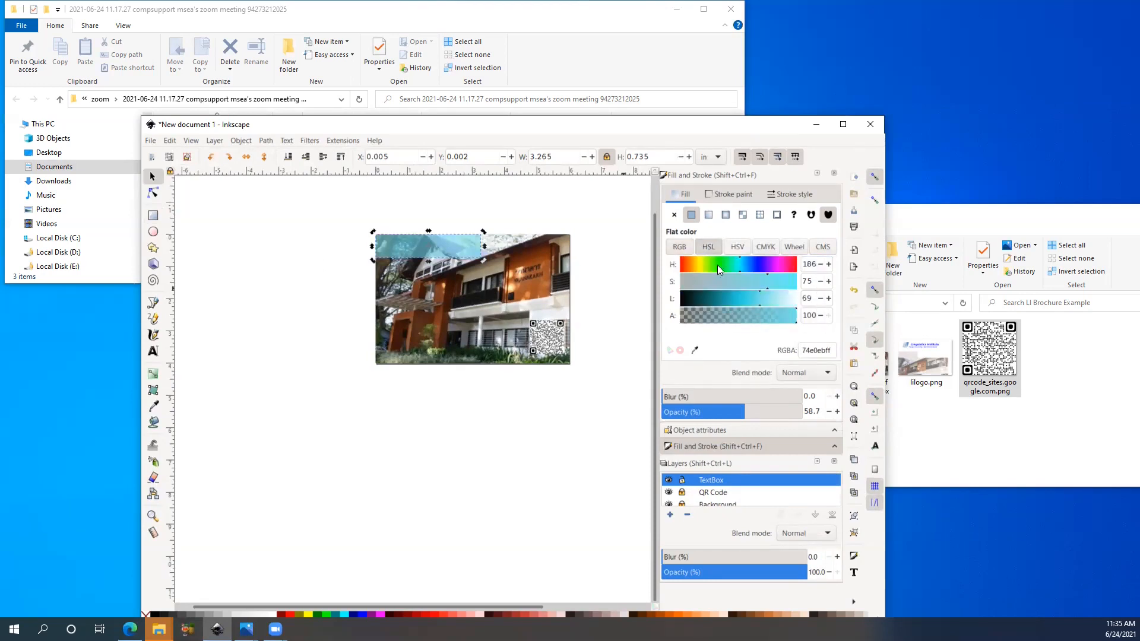
click(686, 288)
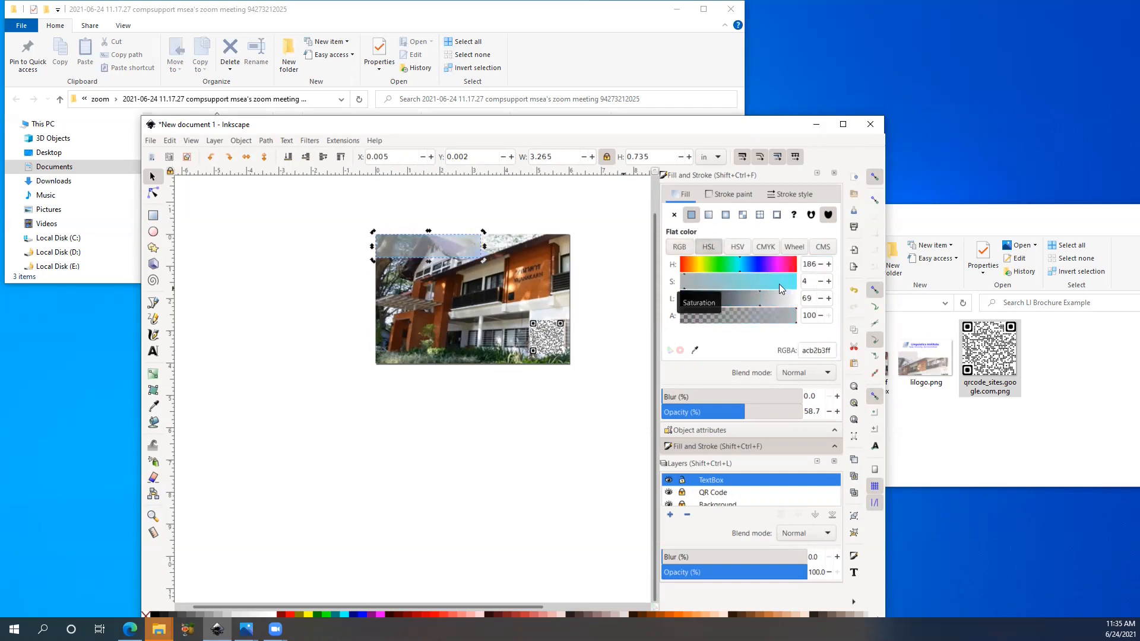
click(750, 249)
click(766, 247)
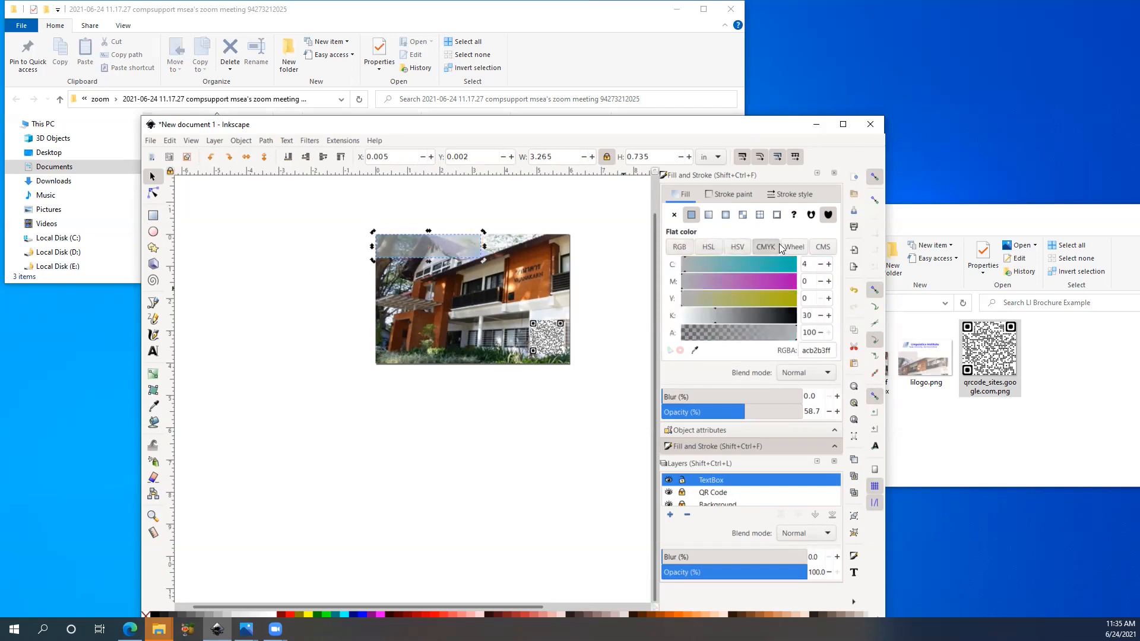
click(794, 247)
click(819, 249)
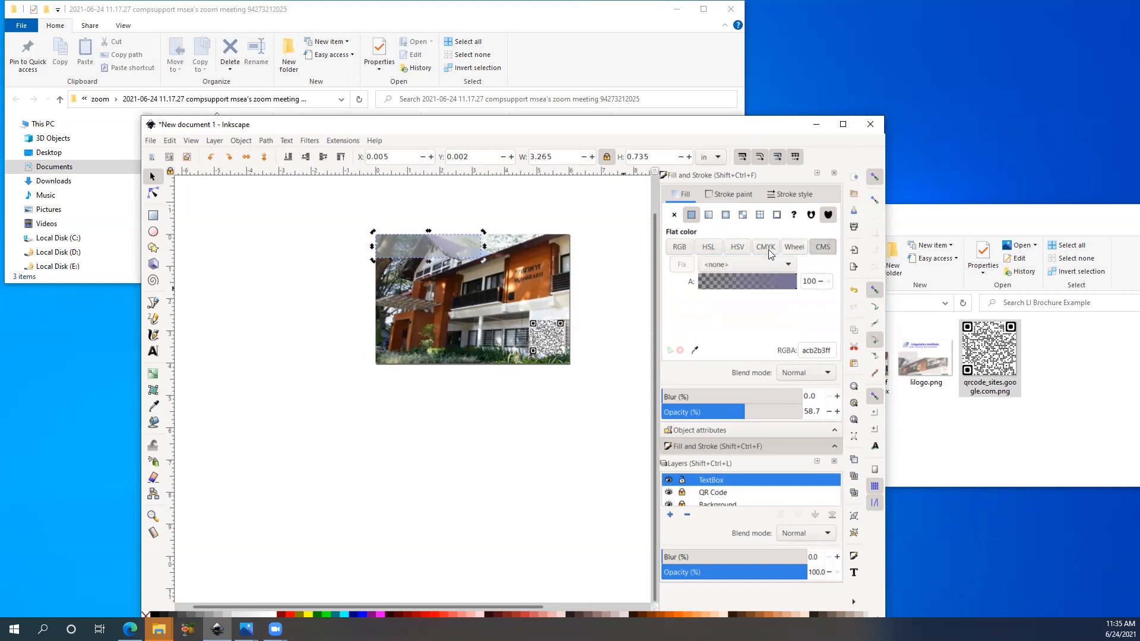
click(710, 250)
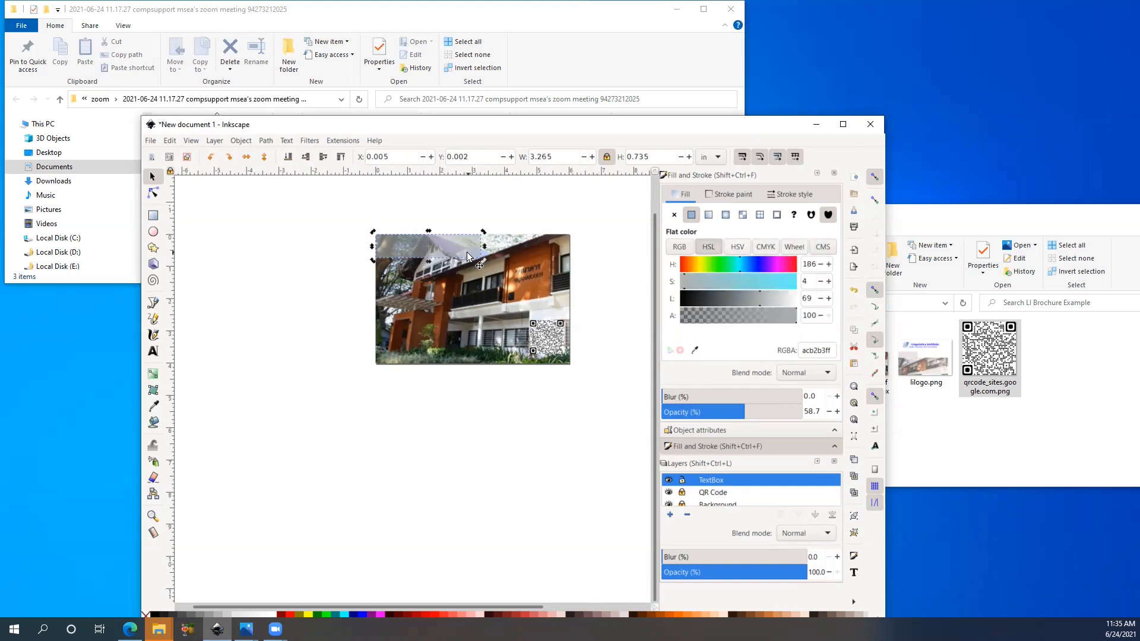
- Close the Fill and Stroke settings and enlarge the grey rectangle to about 3.65 by 0.82 in
click(627, 292)
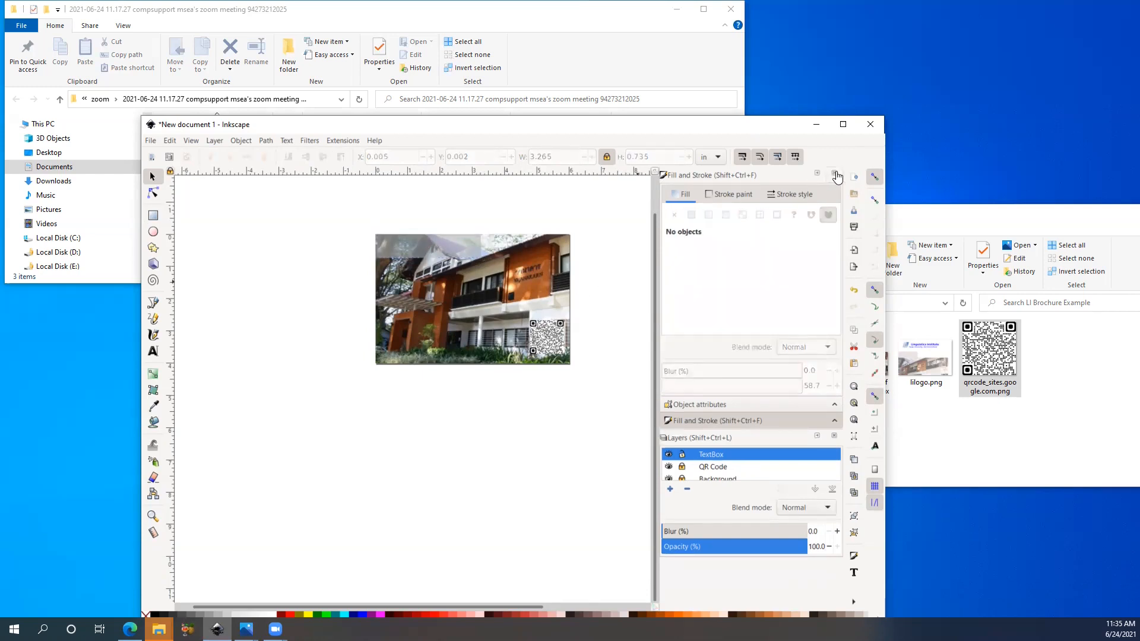
click(833, 173)
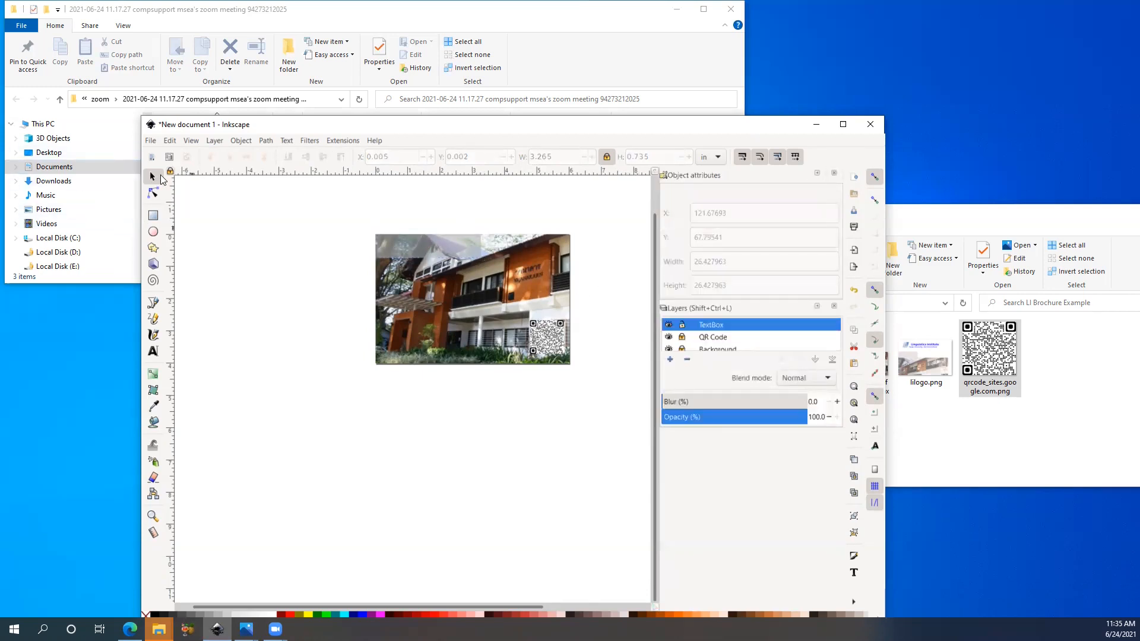
click(446, 237)
drag(441, 245, 494, 266)
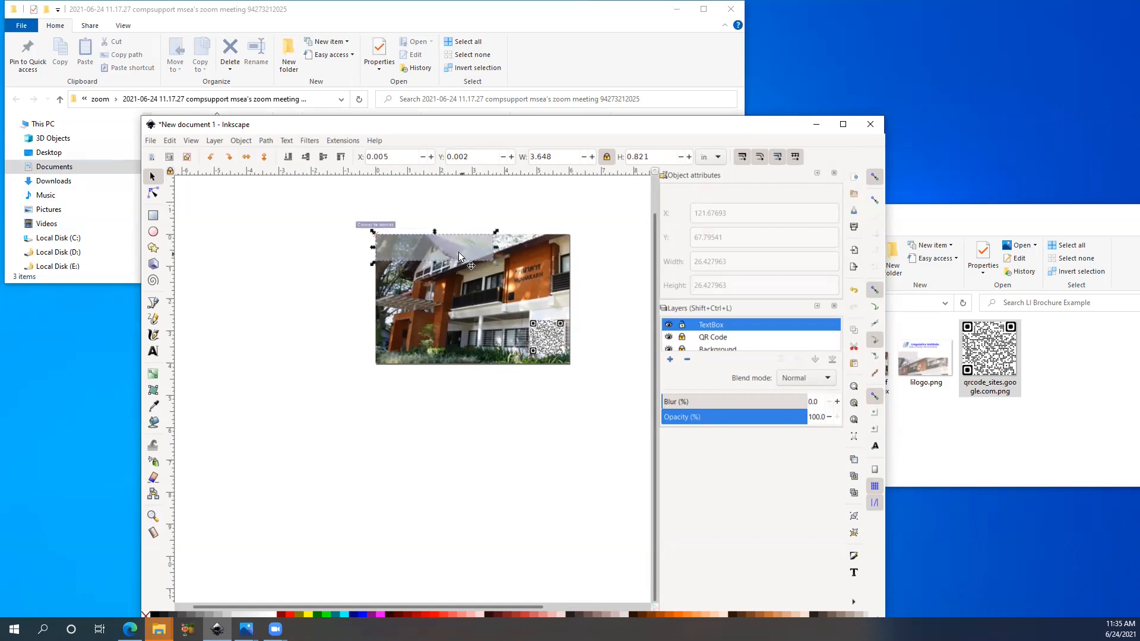
mouse_move(449, 261)
mouse_down()
mouse_move(468, 345)
mouse_move(480, 342)
mouse_move(468, 341)
mouse_move(451, 256)
mouse_up()
- Lock the TextBox layer and add a layer named Text above it
click(682, 326)
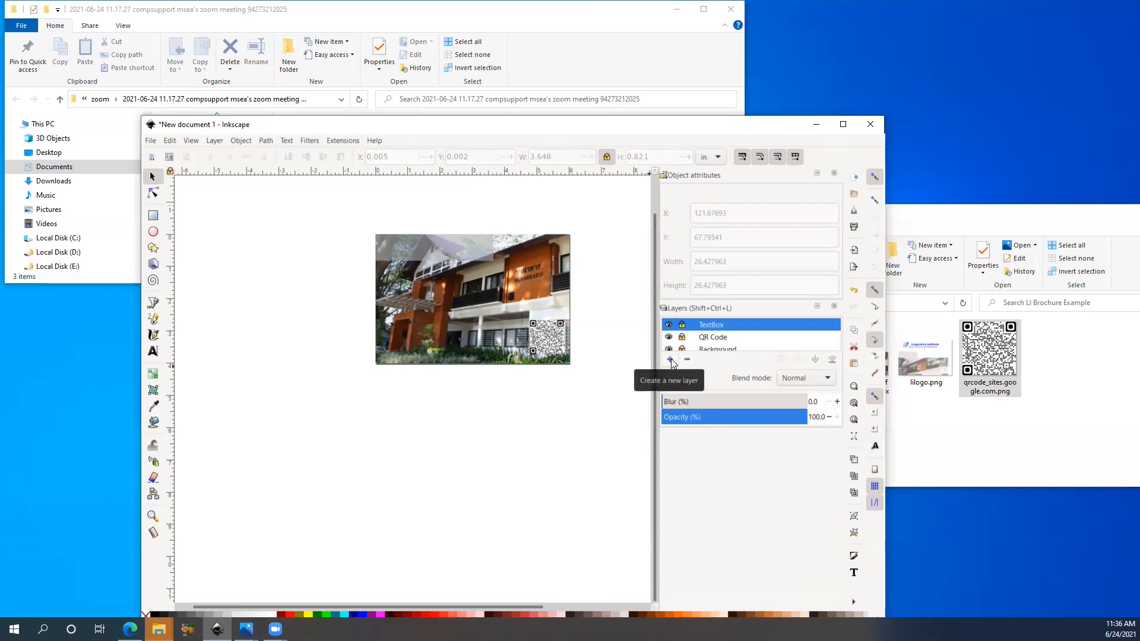
click(670, 358)
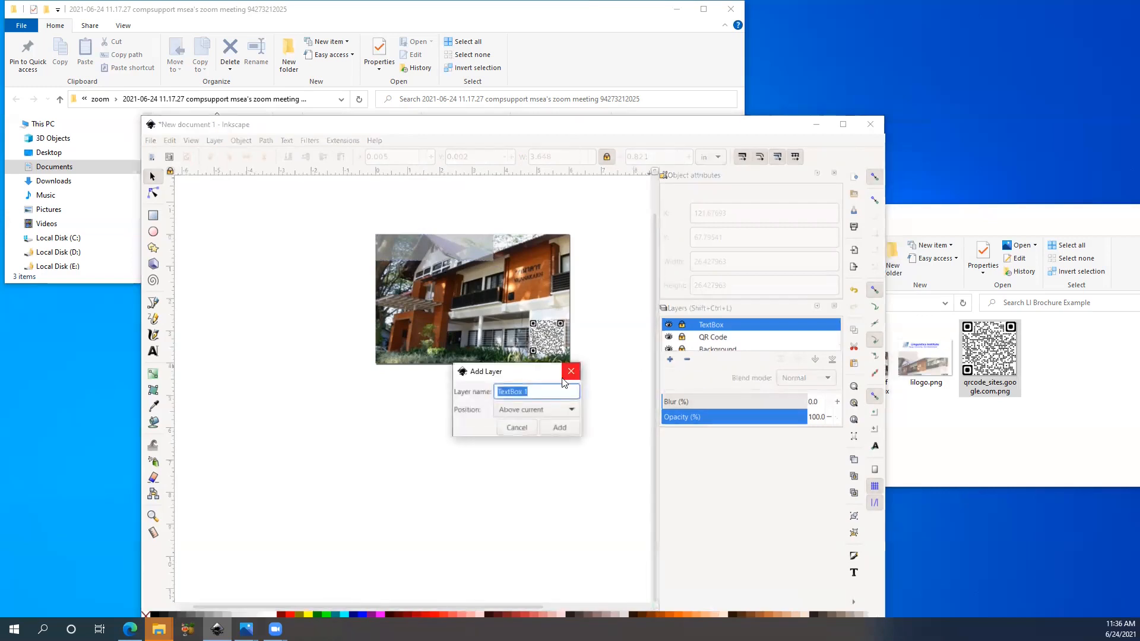
text(Text)
click(560, 427)
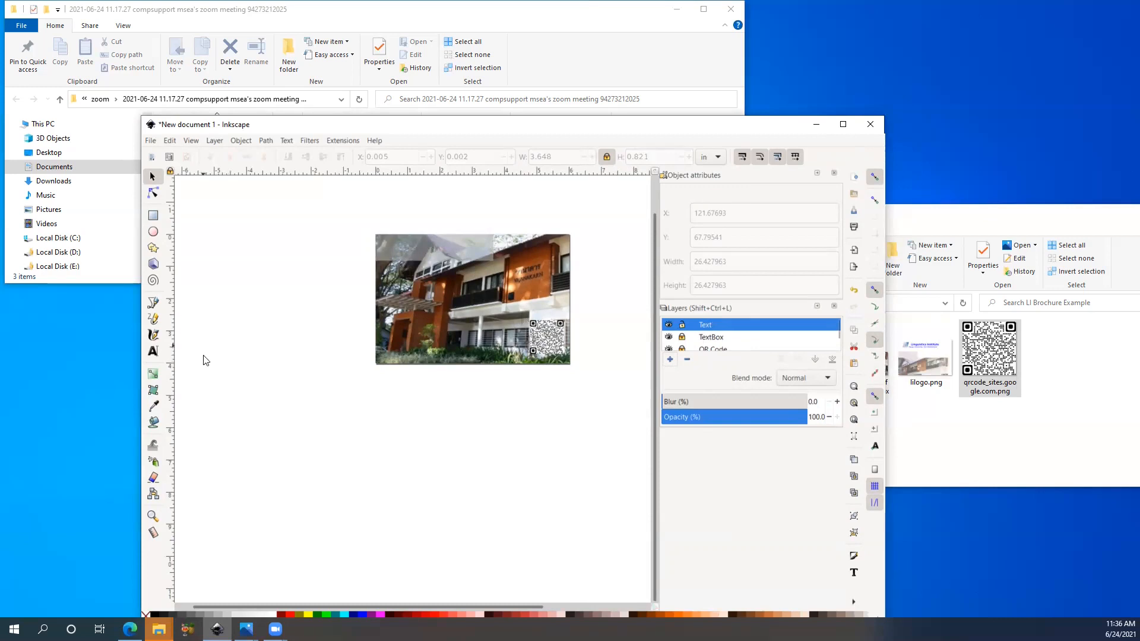
- Add the heading "Linguistic Institute" in 20 pt over the rectangle and place it at about X 0.337 in, Y 0.054 in
click(152, 353)
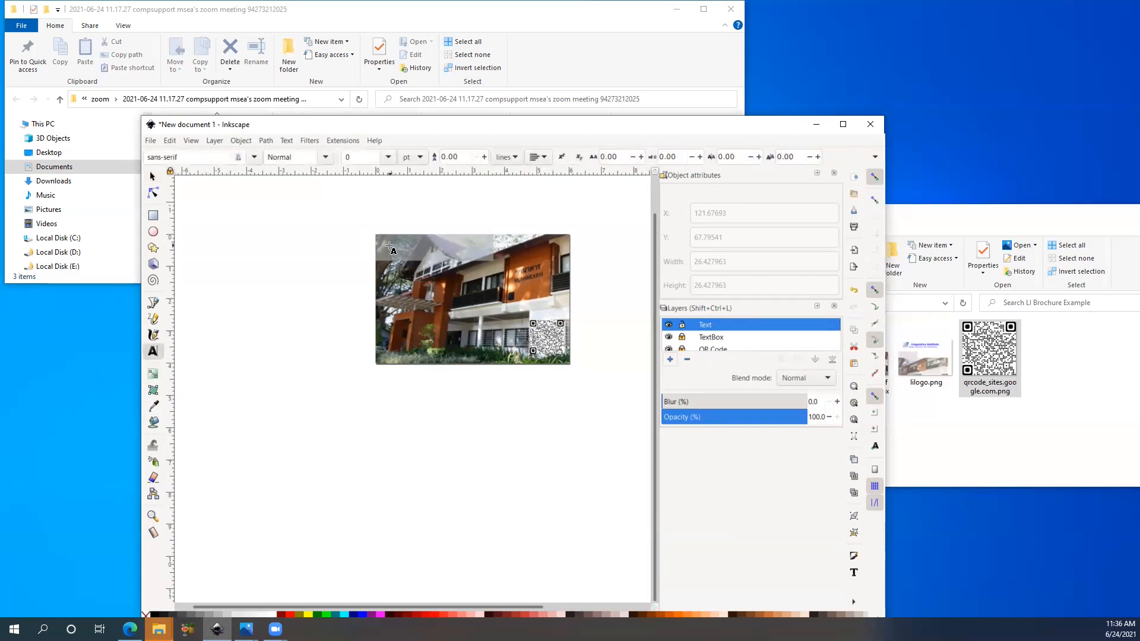
text(Linguistic Institute)
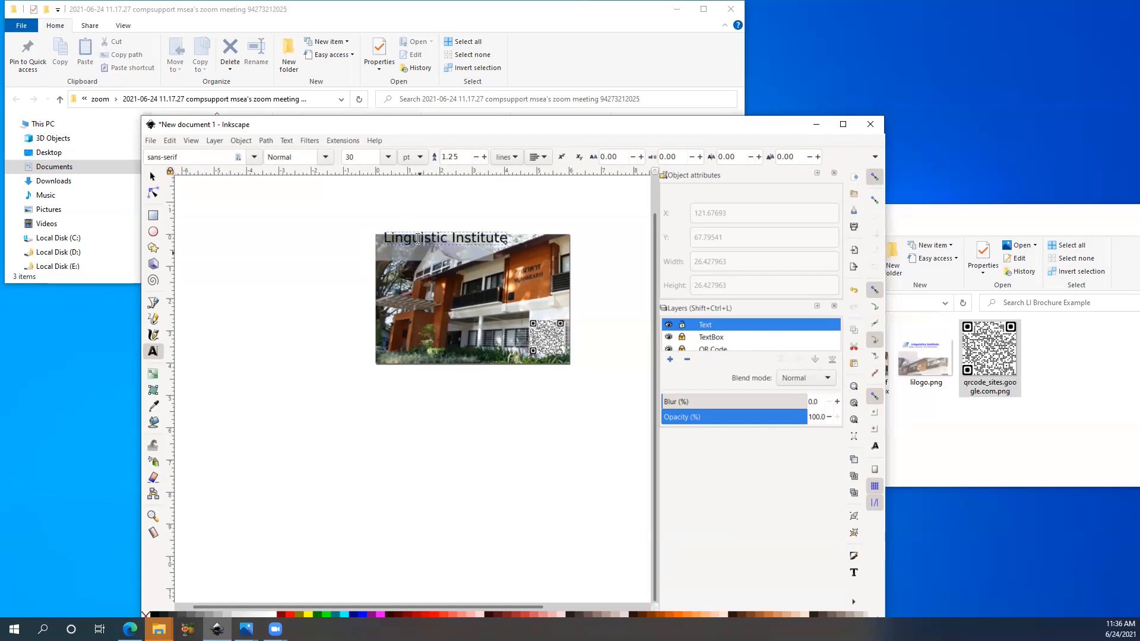
double_click(418, 241)
triple_click(417, 240)
click(388, 157)
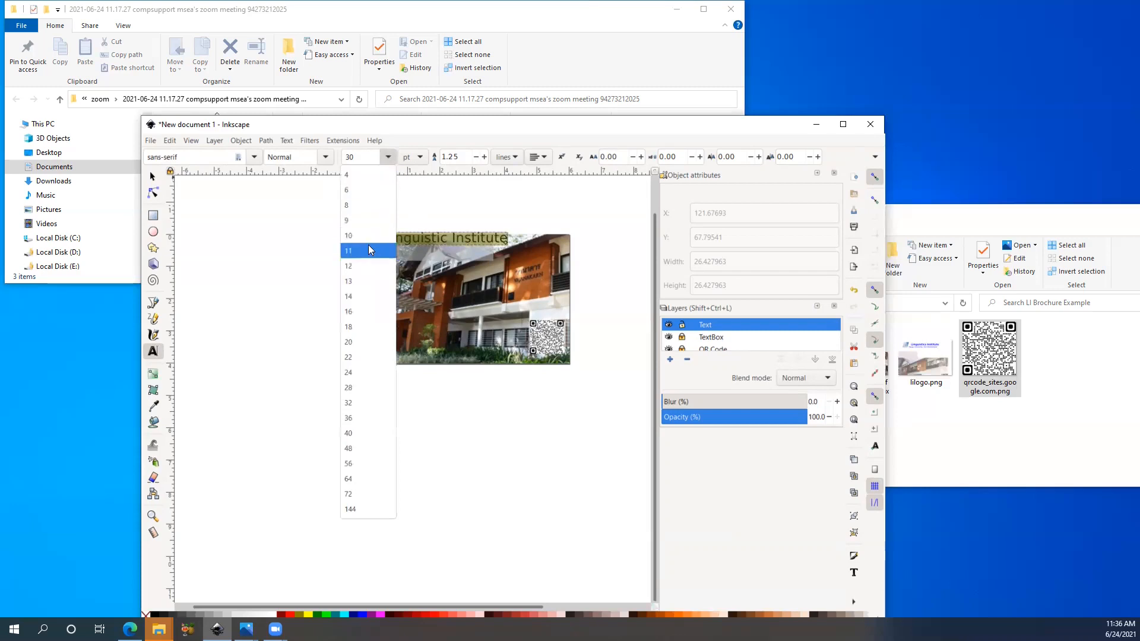
click(368, 342)
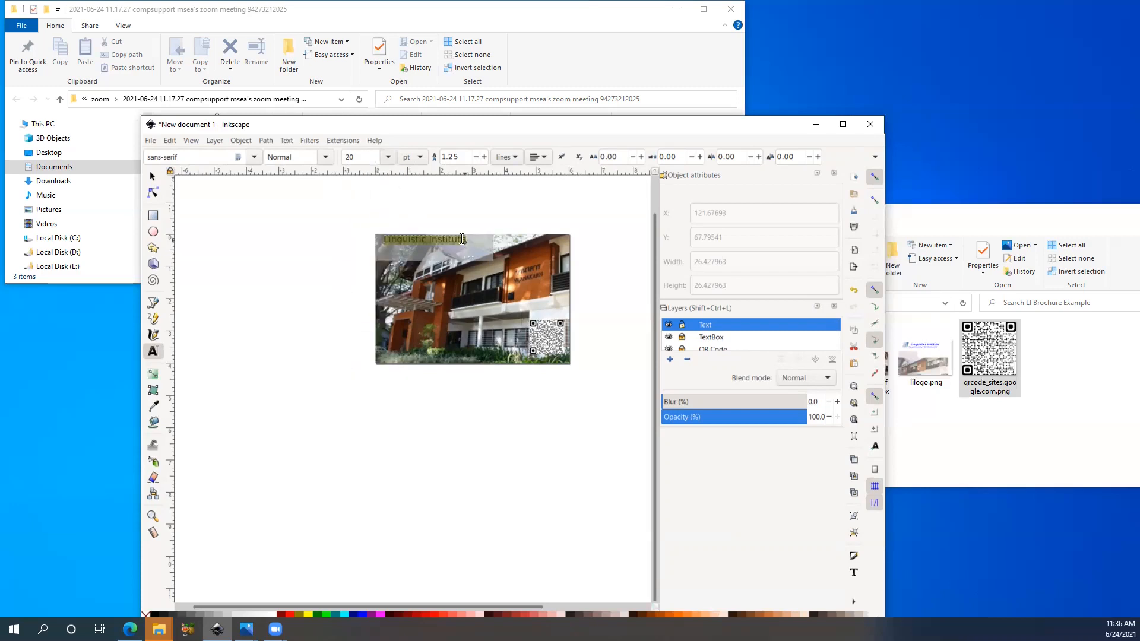
click(152, 177)
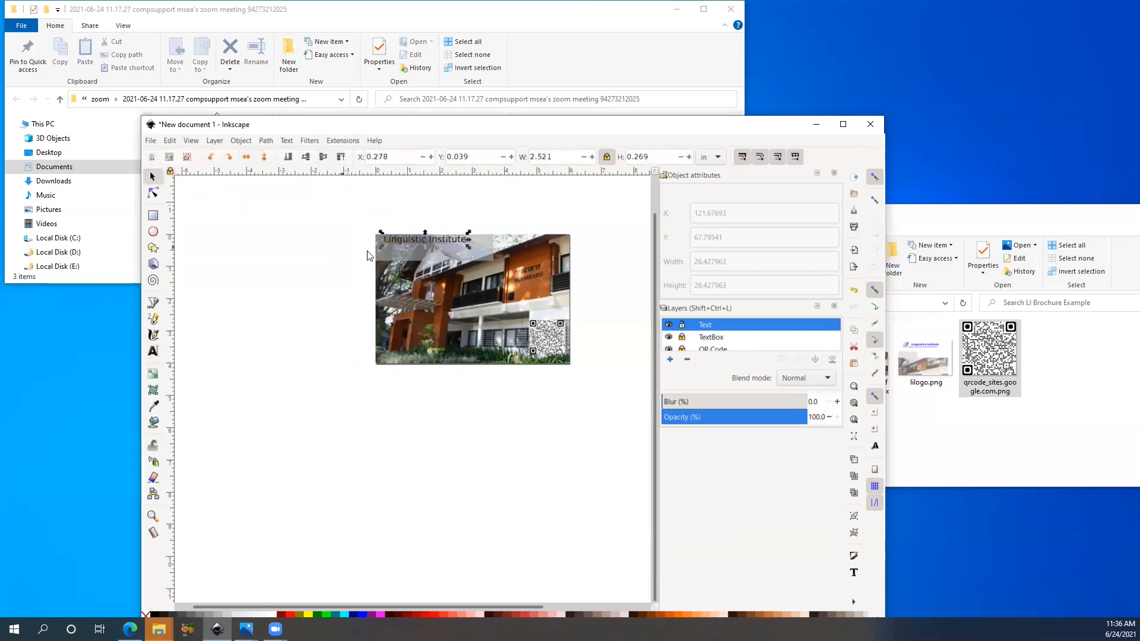
drag(406, 242, 407, 243)
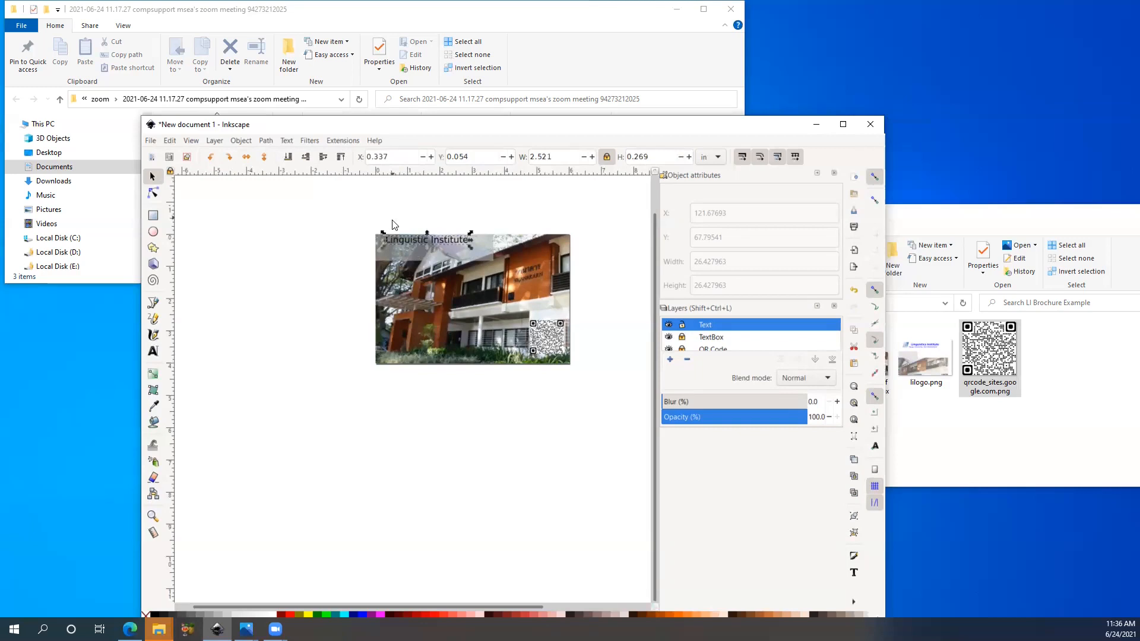
- Add the two-line text "Partnership between Payap University" and "and SIL International" below the heading
double_click(419, 238)
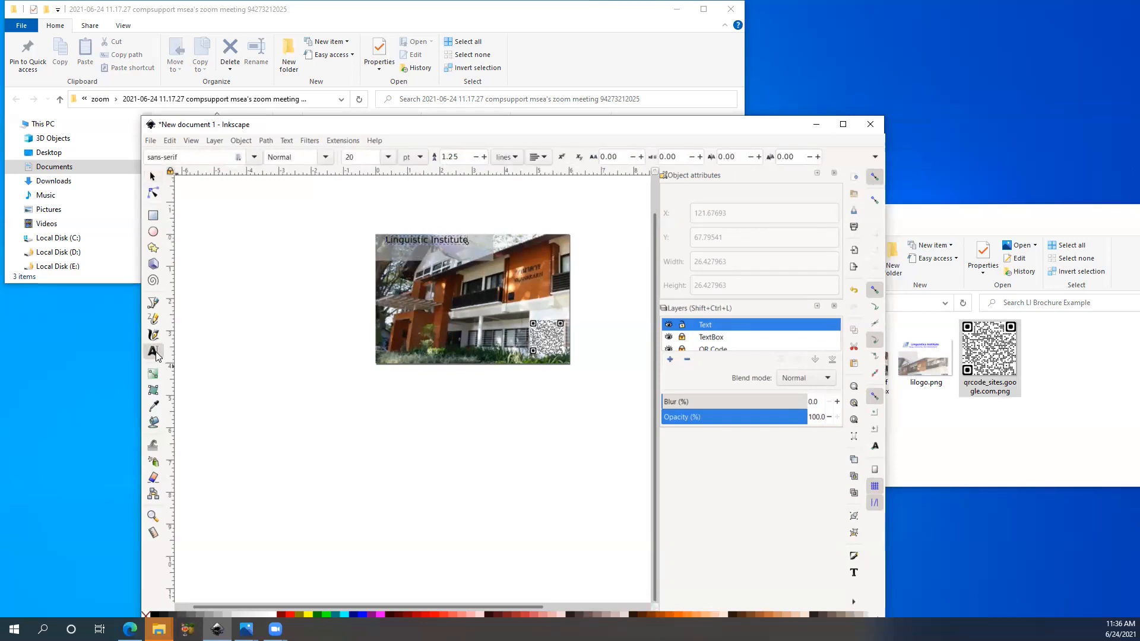
click(394, 254)
text(Data)
key(BackSpace)
key(BackSpace)
key(BackSpace)
key(BackSpace)
text(Parterns)
key(BackSpace)
key(BackSpace)
text(nership betwe)
key(BackSpace)
key(BackSpace)
key(BackSpace)
key(BackSpace)
text(etwee)
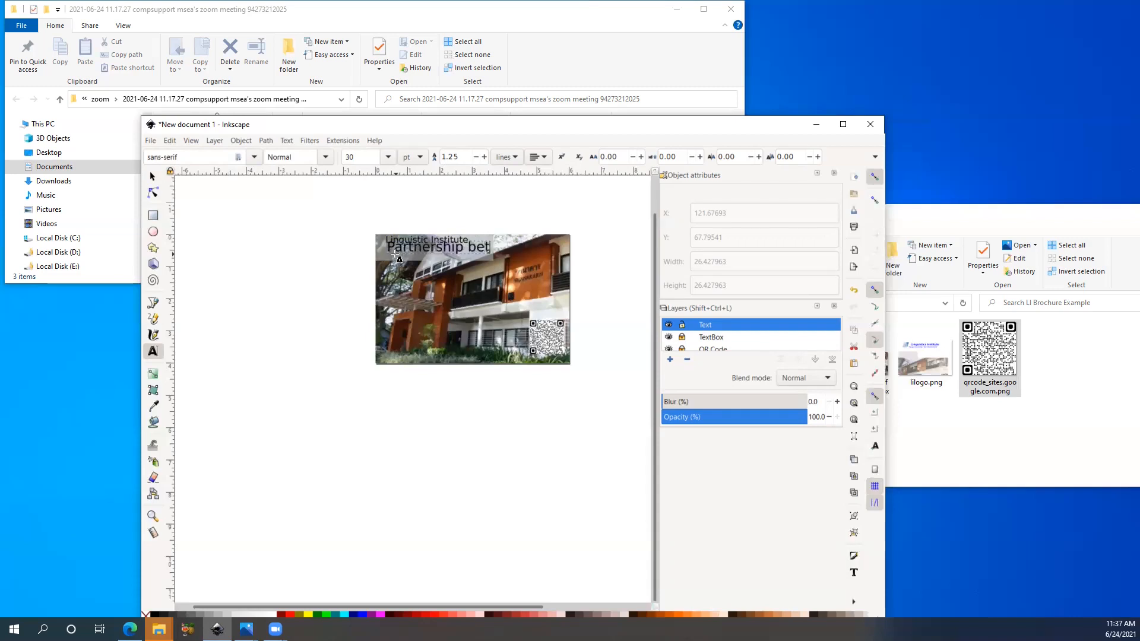
text(n Payap)
text( Unv)
key(BackSpace)
key(BackSpace)
text(iniver)
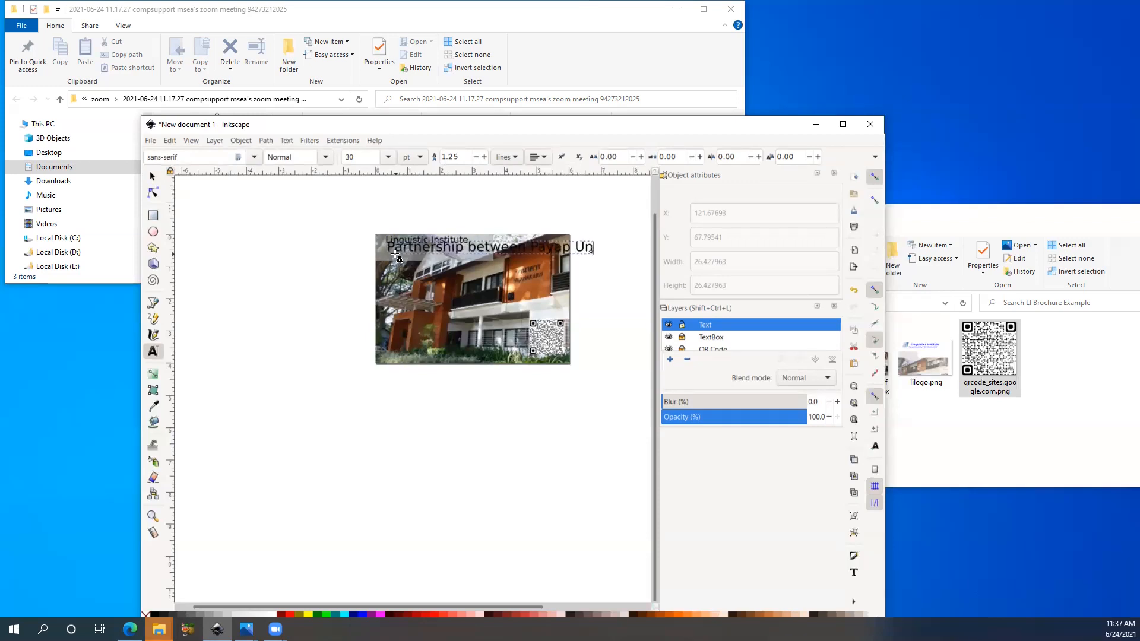
text(sity)
key(Return)
text(and SIL Internationa)
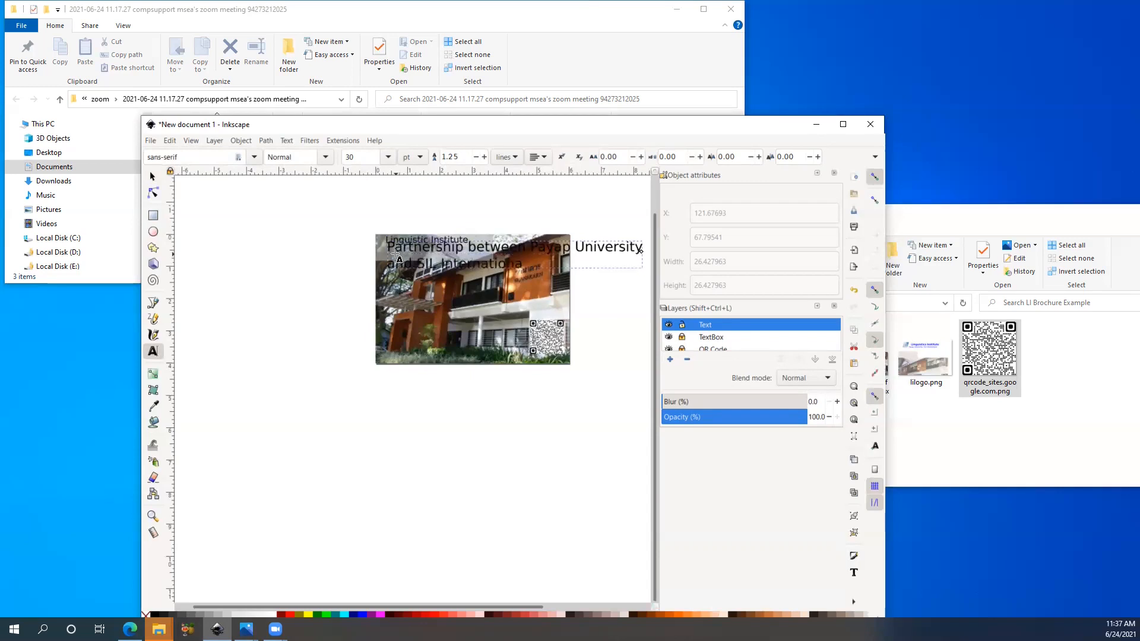
text(l)
- Set the partnership text to 14 pt and shift it and the heading toward the left edge of the page
double_click(404, 250)
key(ctrl+a)
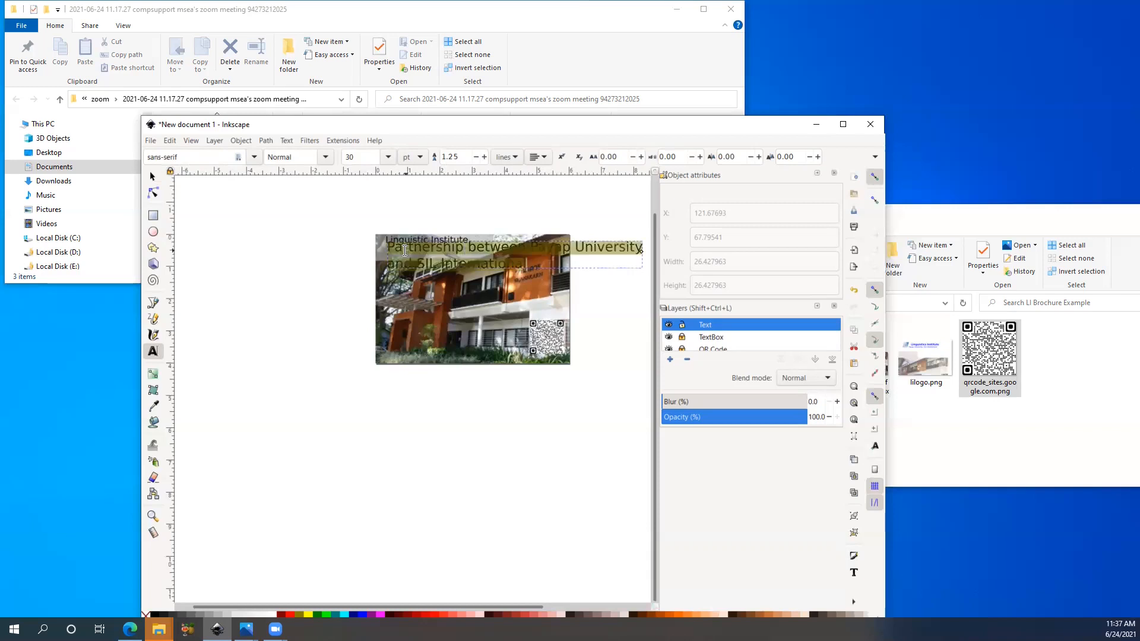
click(387, 157)
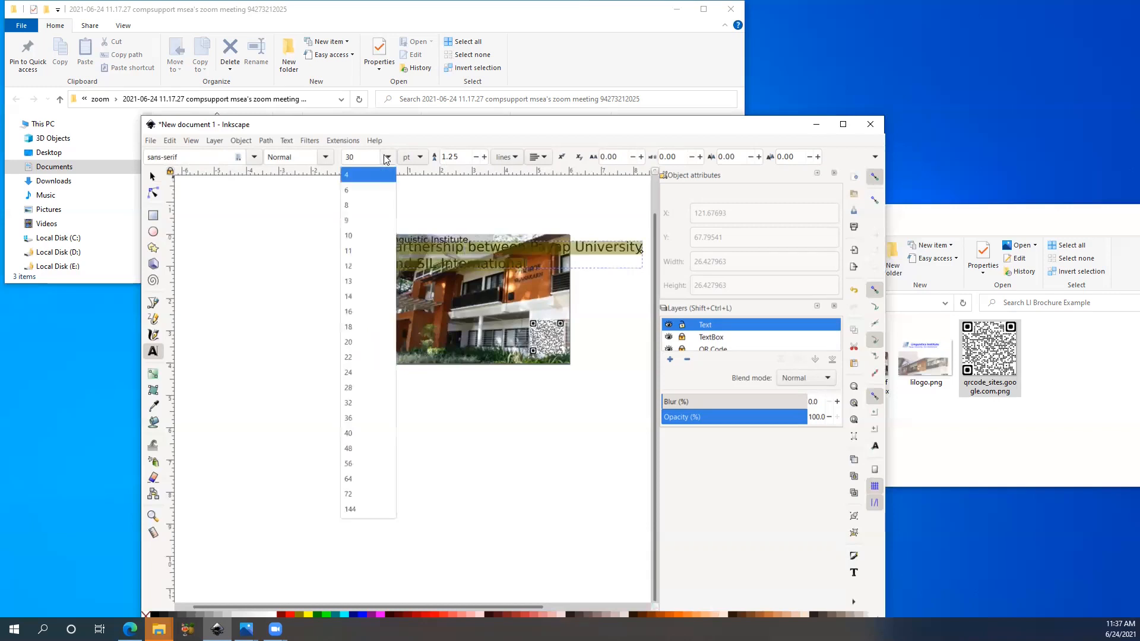
click(372, 296)
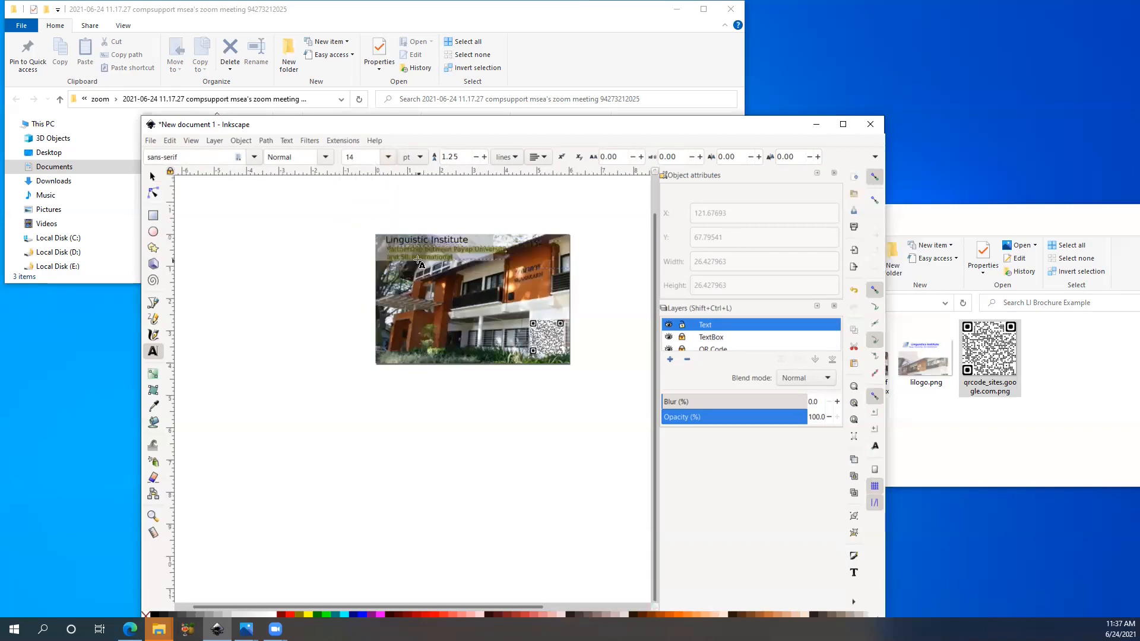
click(324, 273)
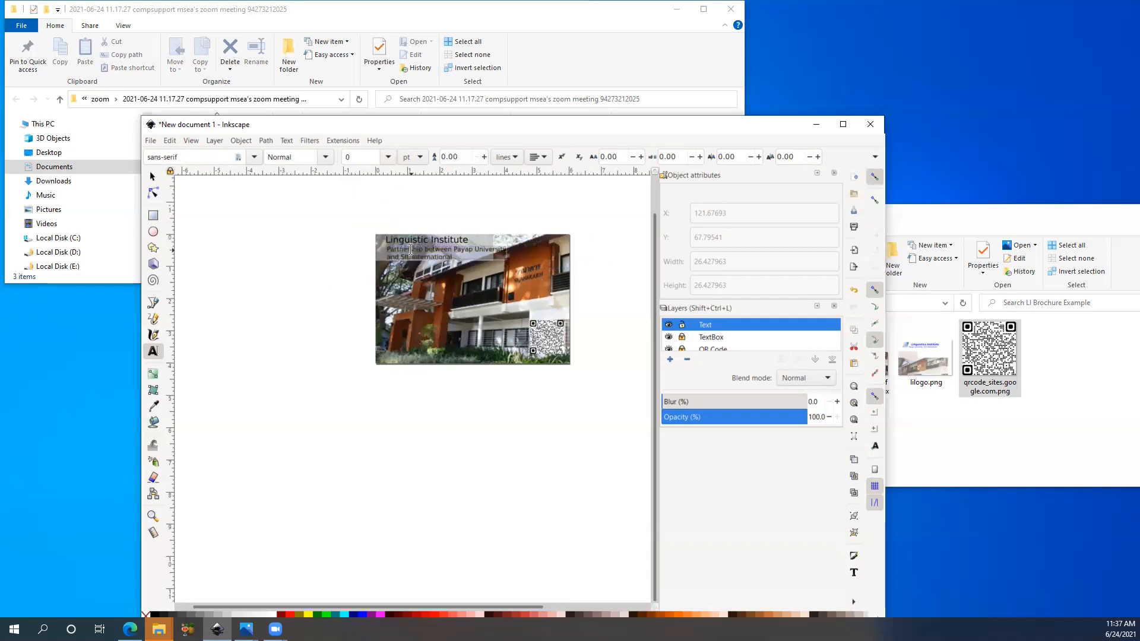
click(152, 177)
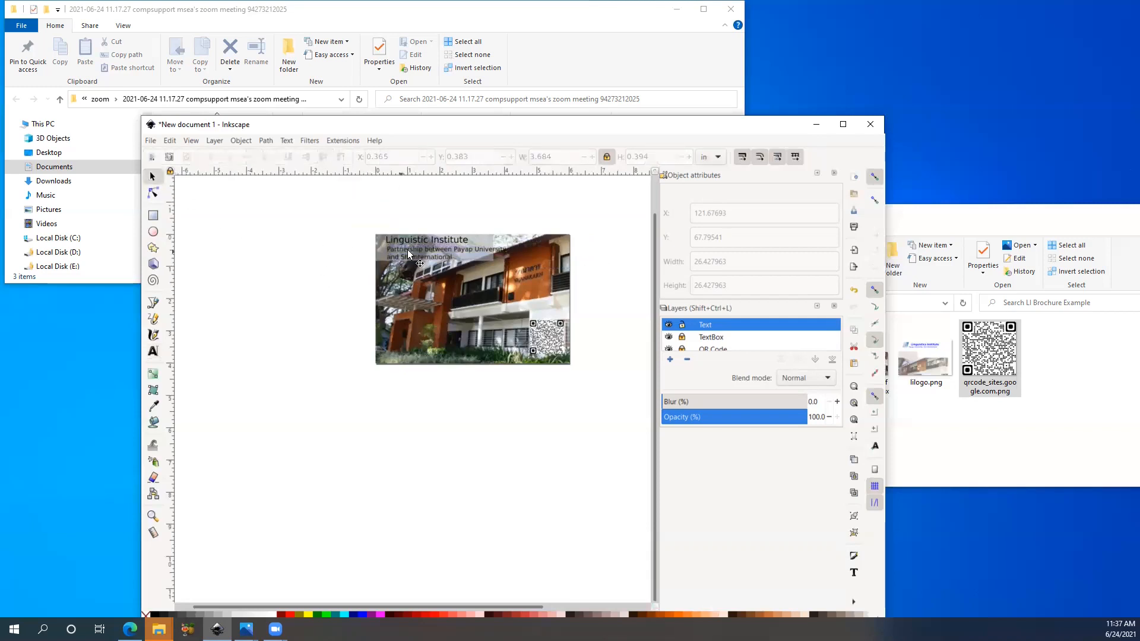
mouse_move(408, 252)
mouse_down()
mouse_move(393, 251)
mouse_move(395, 240)
mouse_up()
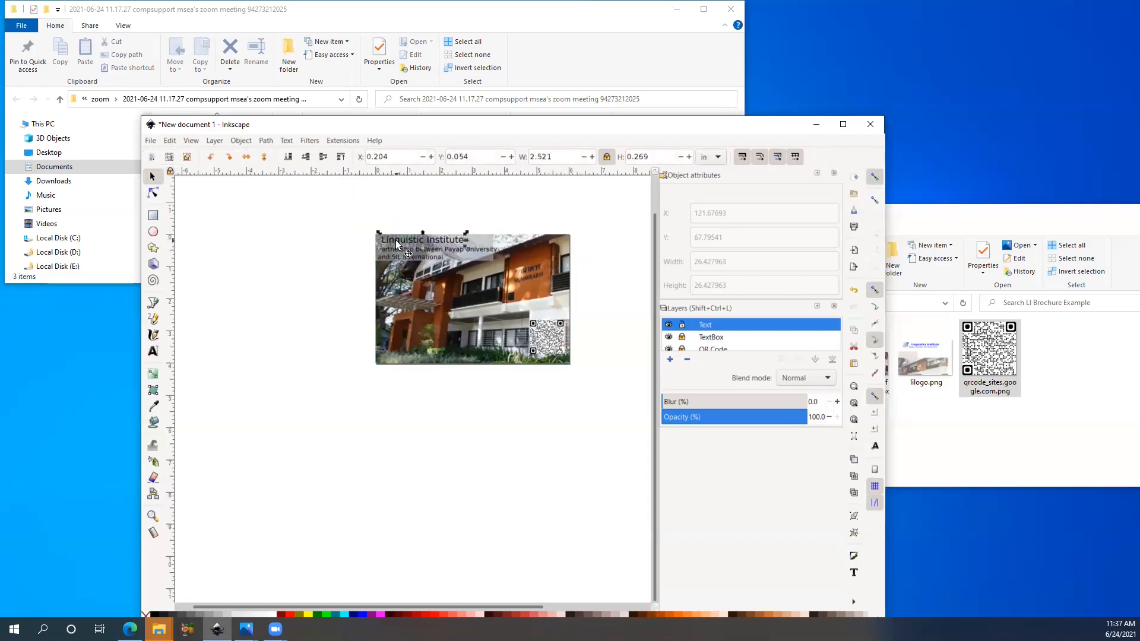
- Widen the rectangle on the TextBox layer to span the partnership text and move the heading to about X 0.130 in, Y 0.069 in
click(683, 337)
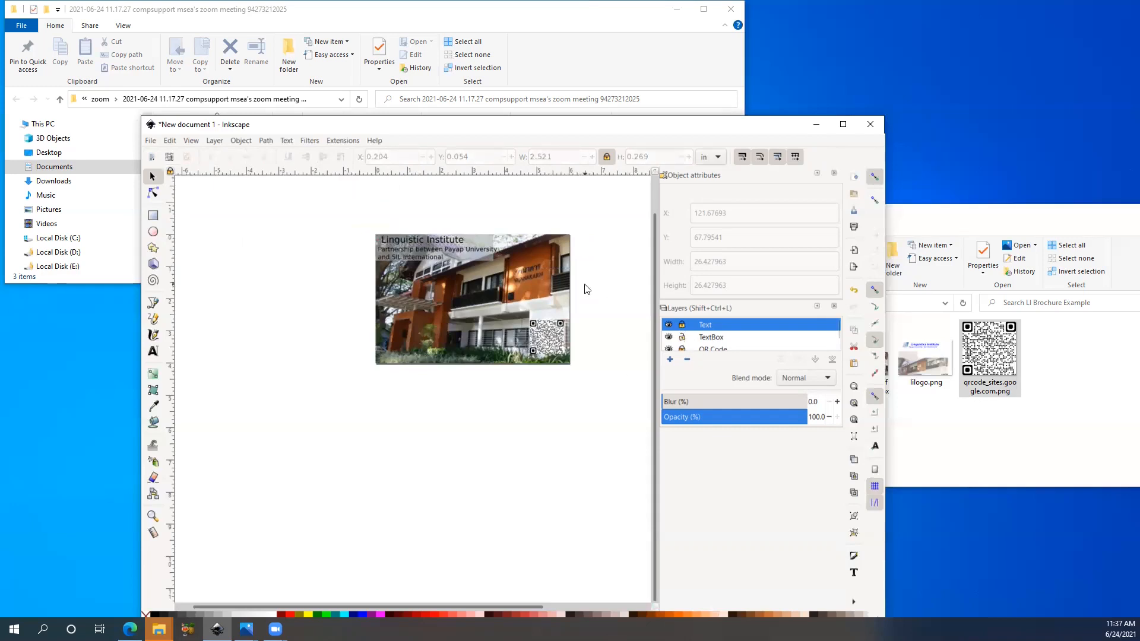
click(486, 258)
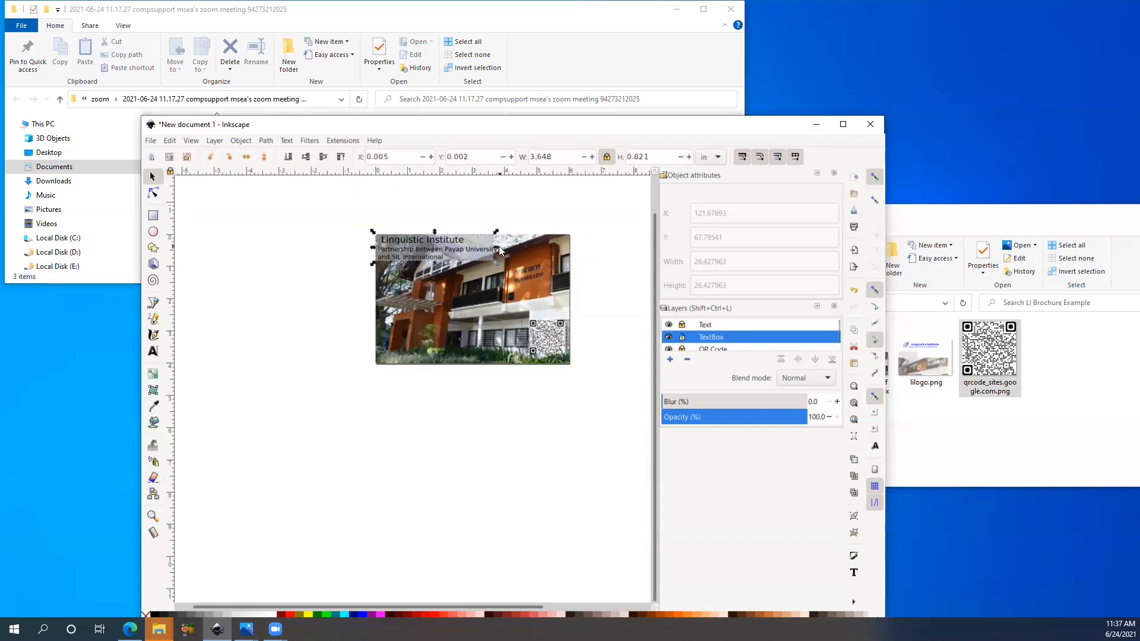
drag(495, 246, 504, 246)
click(395, 243)
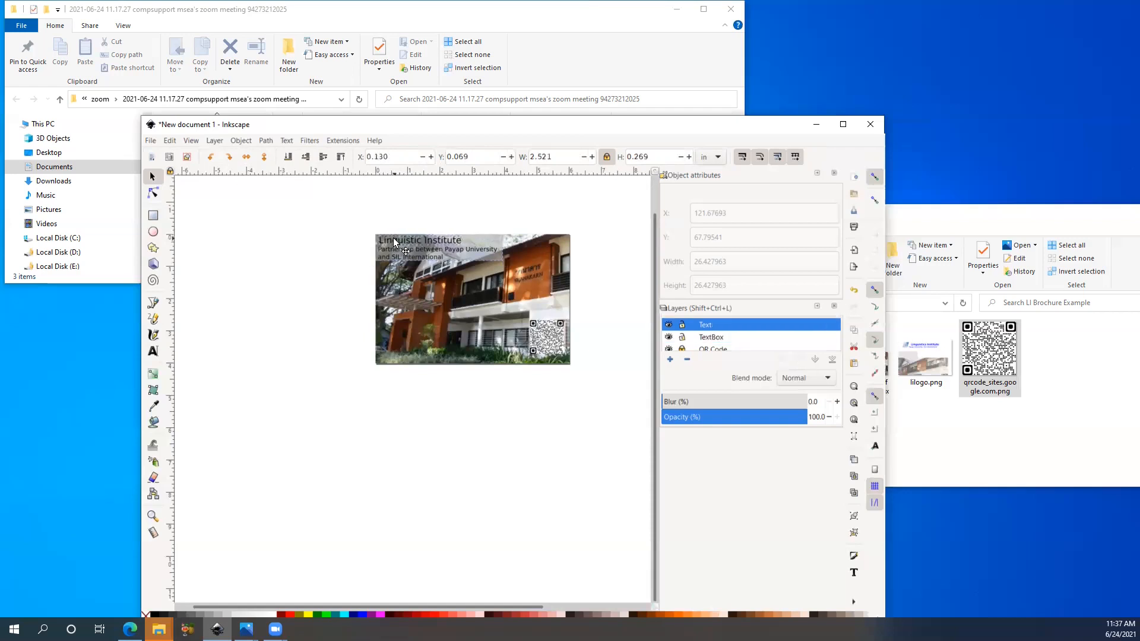
key(t)
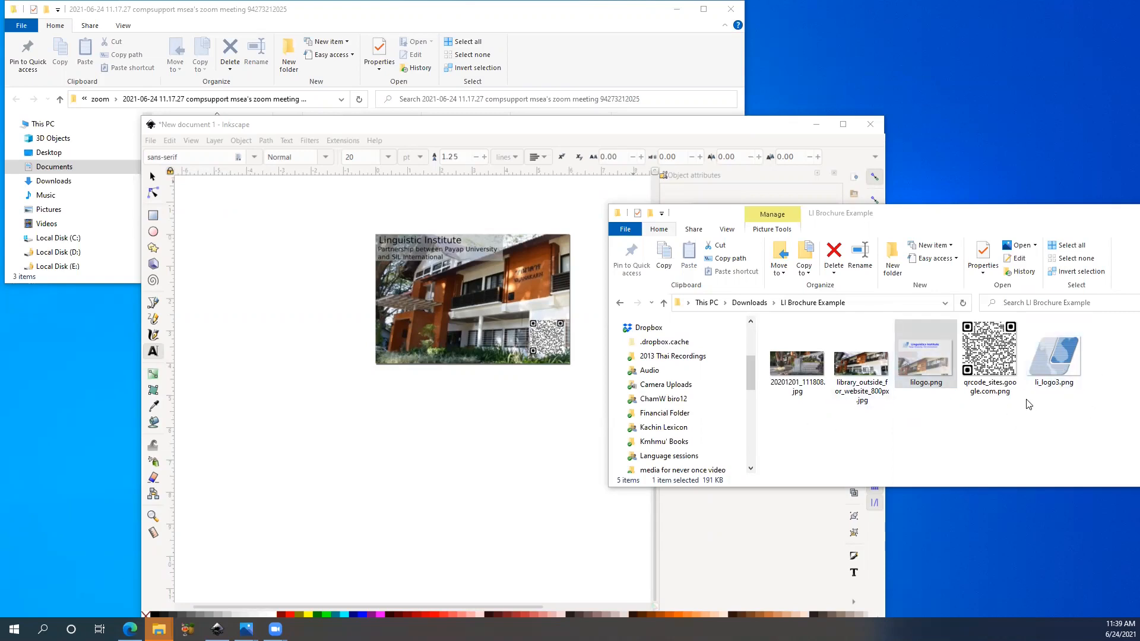
- Import li_logo3.png from the LI Brochure Example folder onto the QR Code layer as an embedded image
click(906, 215)
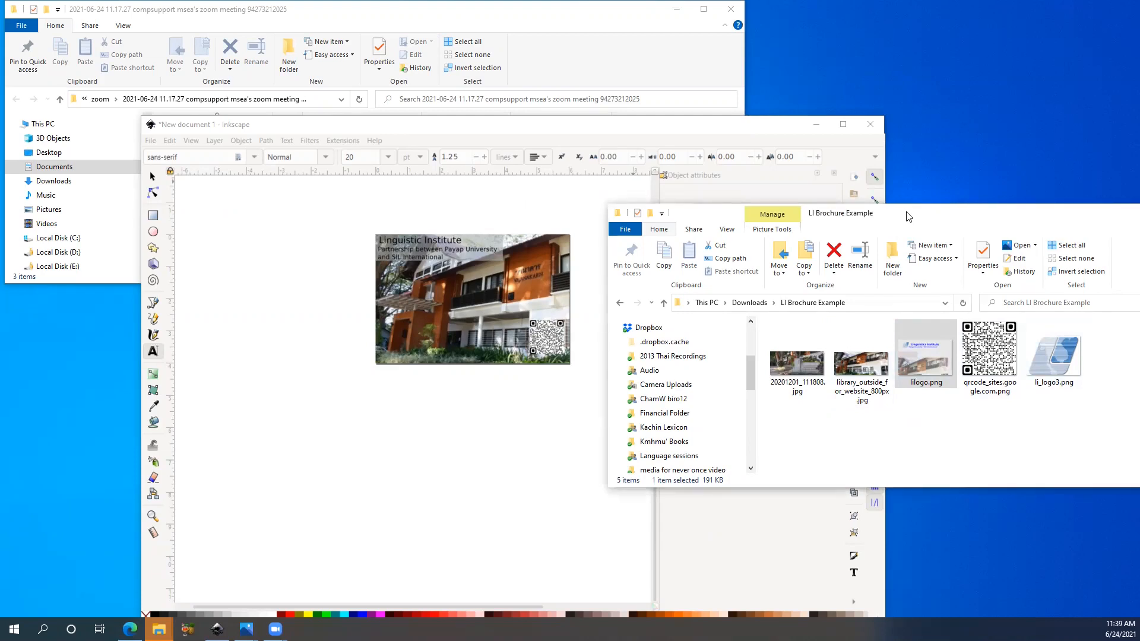
drag(907, 217, 892, 378)
scroll(718, 335, down, 1)
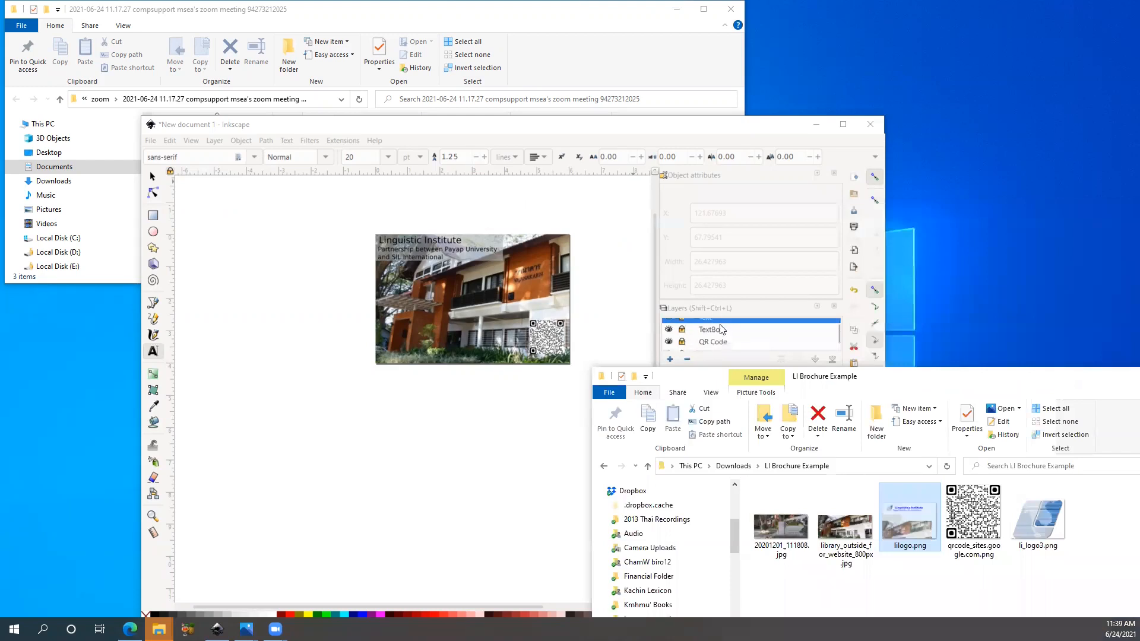
click(723, 343)
drag(1039, 516, 430, 322)
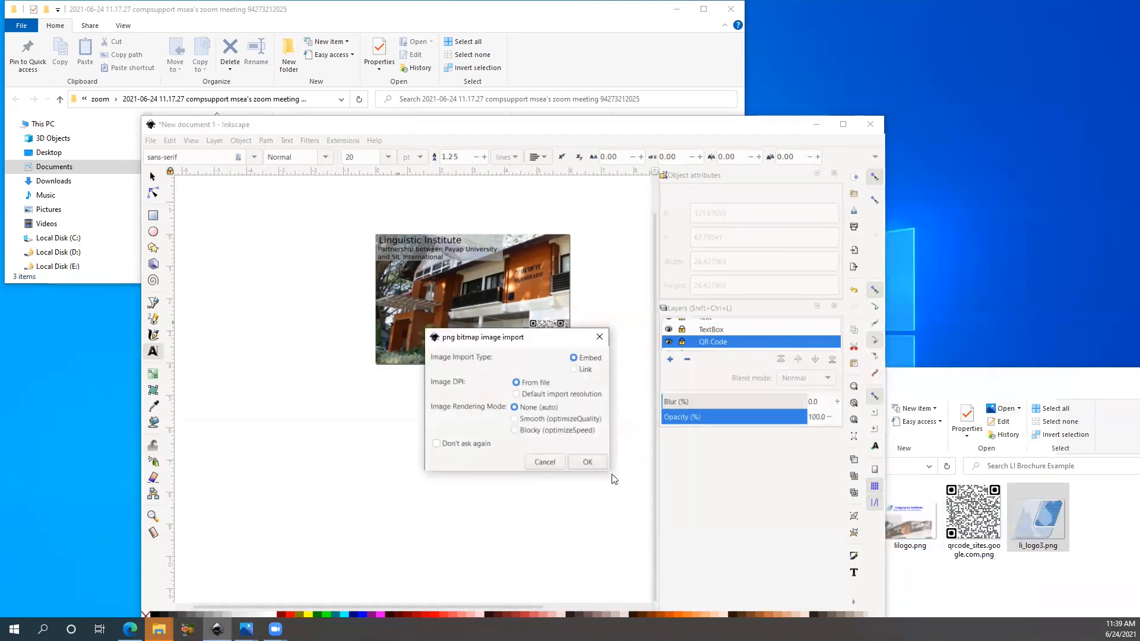
click(588, 464)
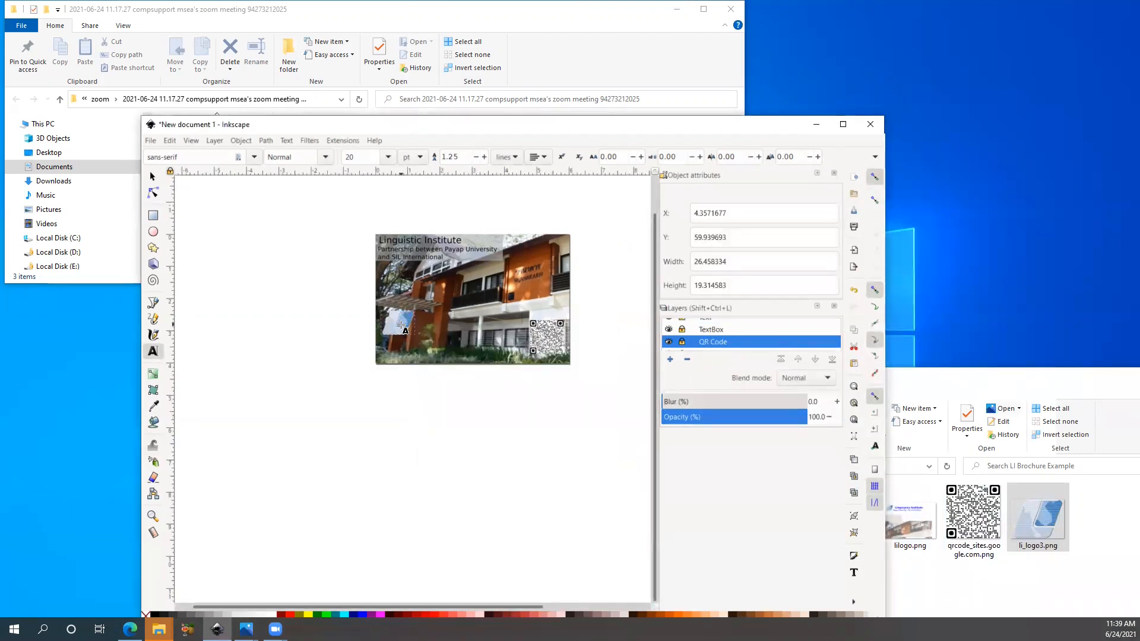
- Scale the logo down to about 0.968 by 0.707 in and place it near the photo's lower-left corner, at about X 0.260 in, Y 2.841 in
click(153, 176)
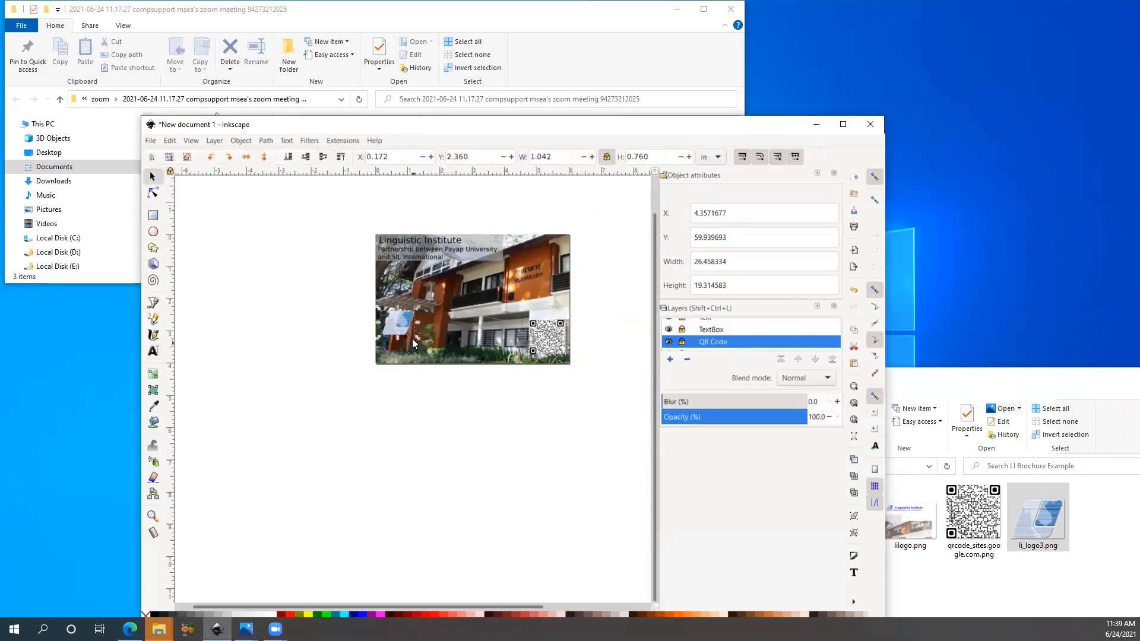
key(Escape)
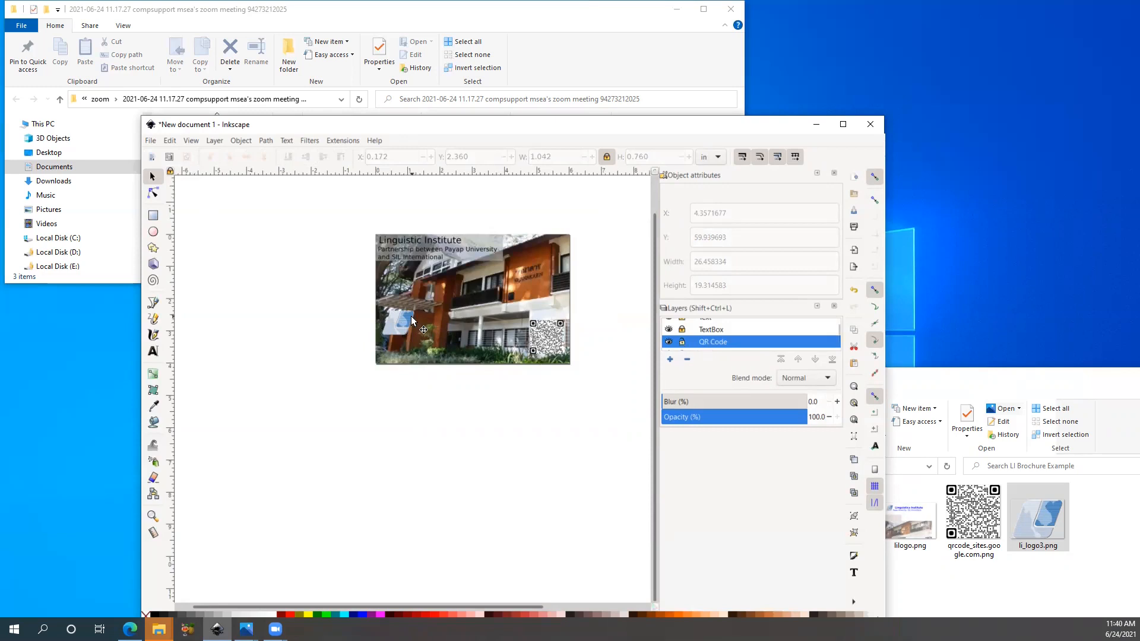
mouse_move(404, 323)
mouse_down()
mouse_move(406, 338)
mouse_move(418, 323)
mouse_up()
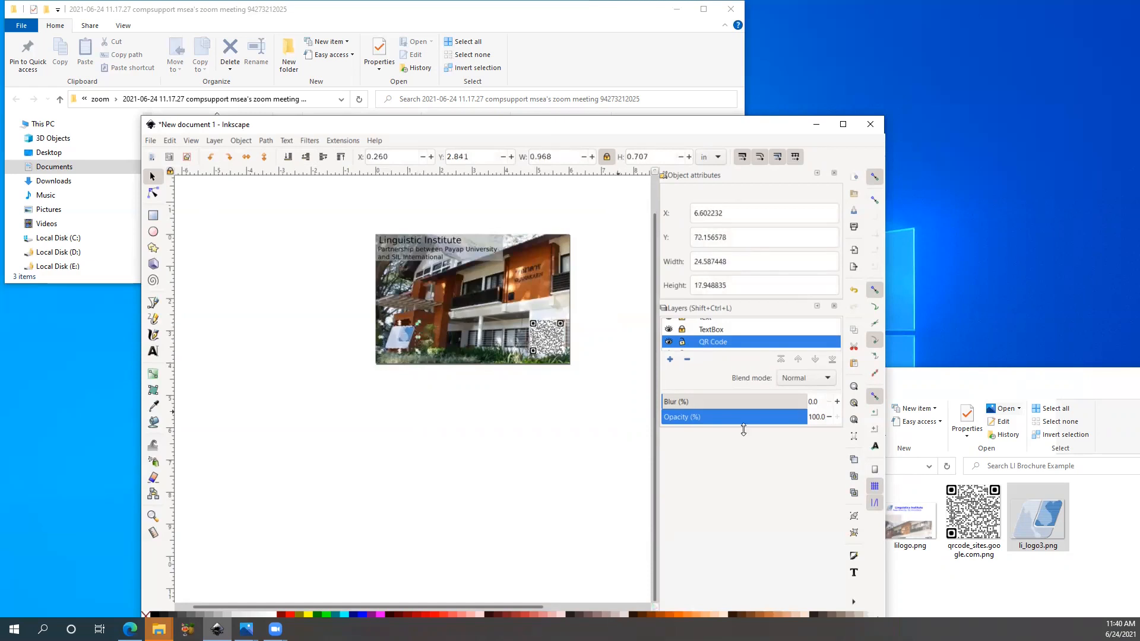
- Lower the logo's opacity to 86.6% and move it to the photo's upper-right corner, at about X 4.74 in, Y 0.25 in
mouse_move(805, 421)
mouse_down()
mouse_move(754, 424)
mouse_move(787, 426)
mouse_up()
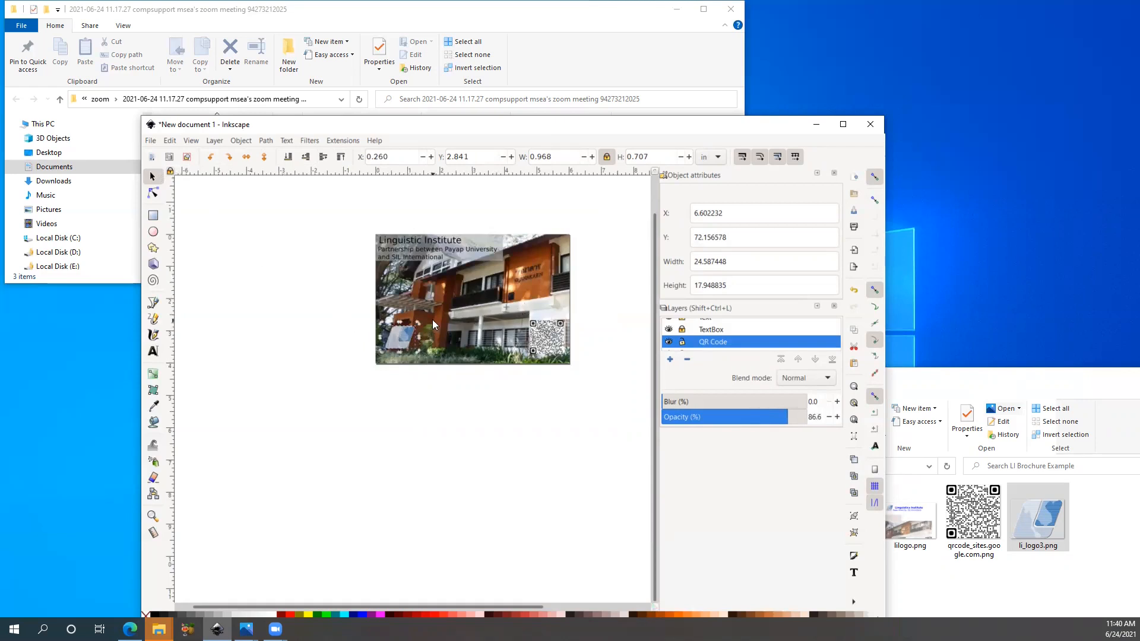
mouse_move(398, 337)
mouse_down()
mouse_move(541, 314)
mouse_move(551, 302)
mouse_move(385, 345)
mouse_move(412, 343)
mouse_up()
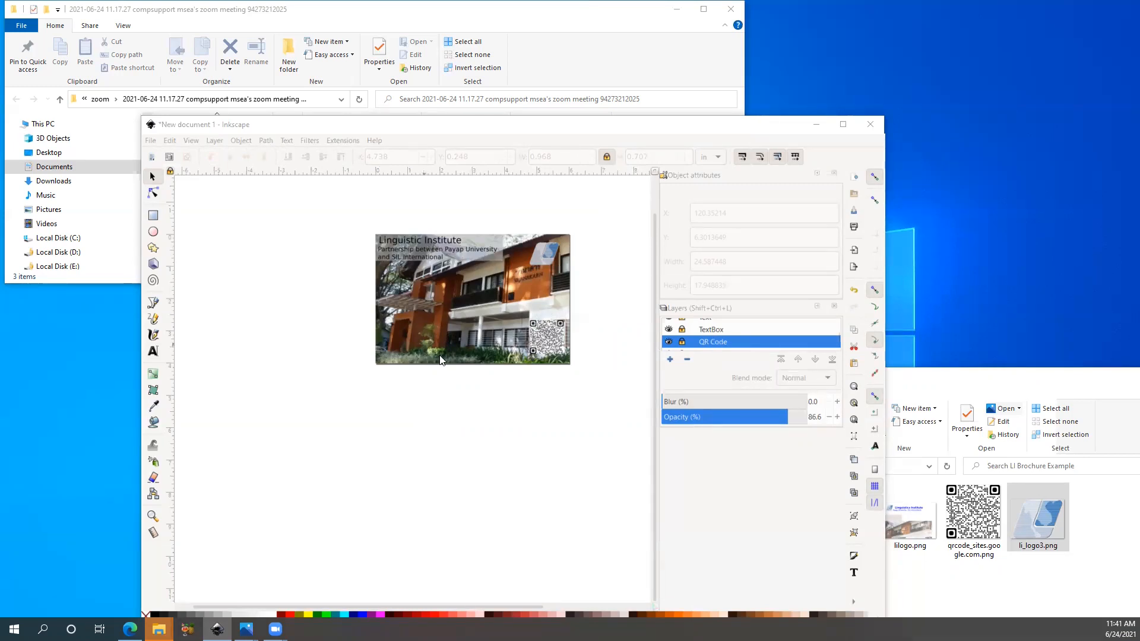
- Unlock the TextBox layer
scroll(744, 337, up, 1)
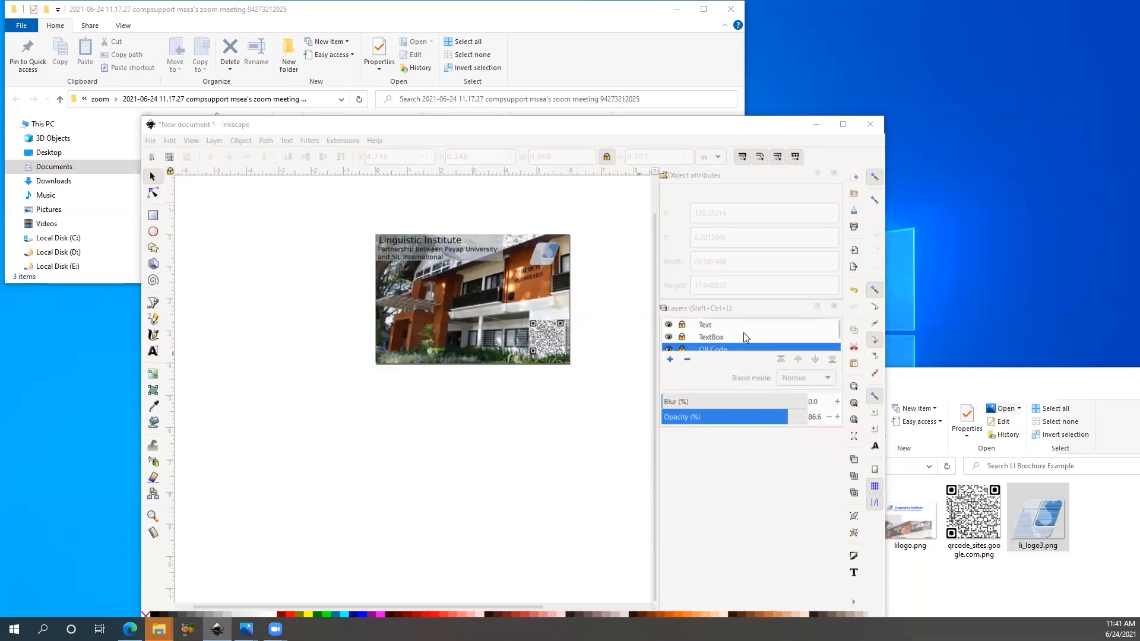
click(681, 337)
drag(477, 257, 482, 356)
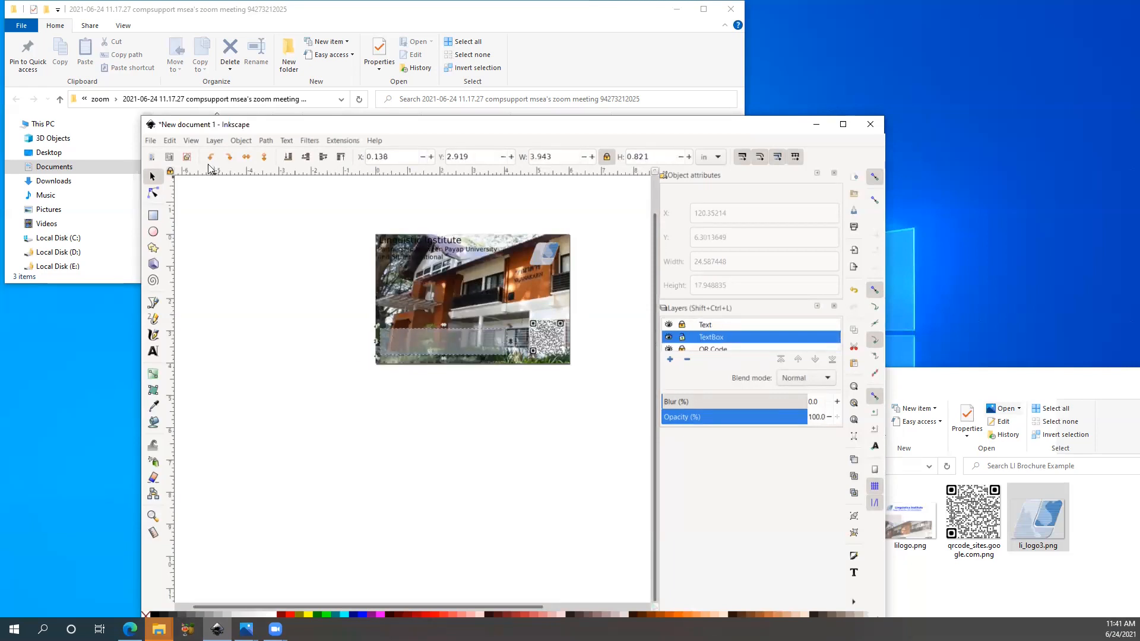
click(171, 143)
click(174, 153)
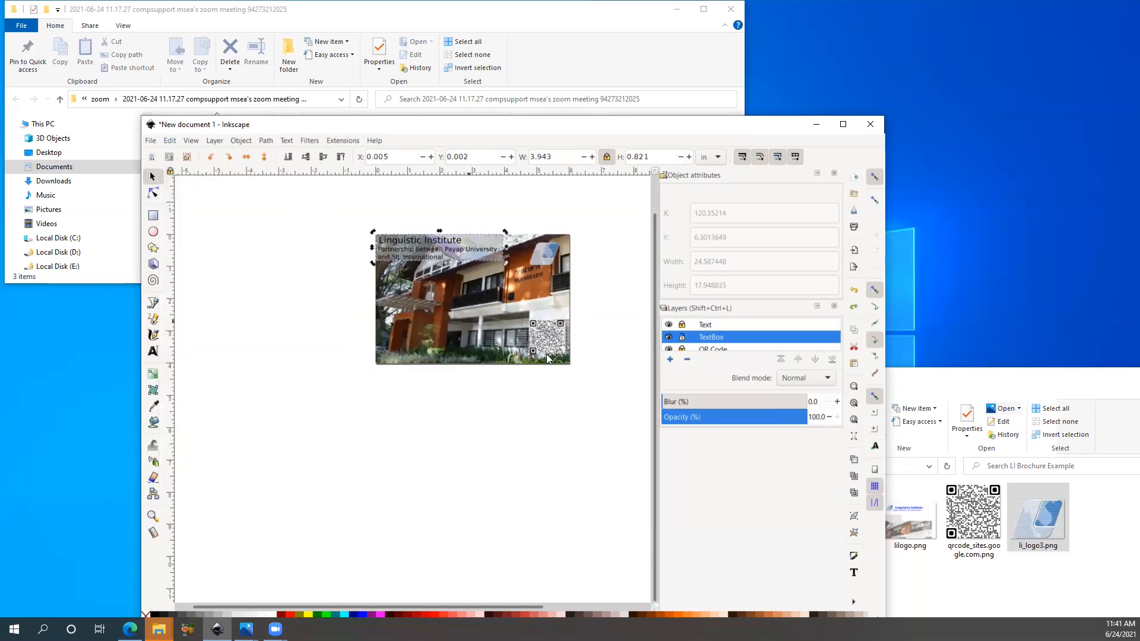
- Unlock the Text layer and move the tinted rectangle with its texts to the photo's lower-left area, rectangle at about X 0.212 in, Y 2.978 in
click(683, 324)
drag(480, 237, 489, 340)
click(455, 405)
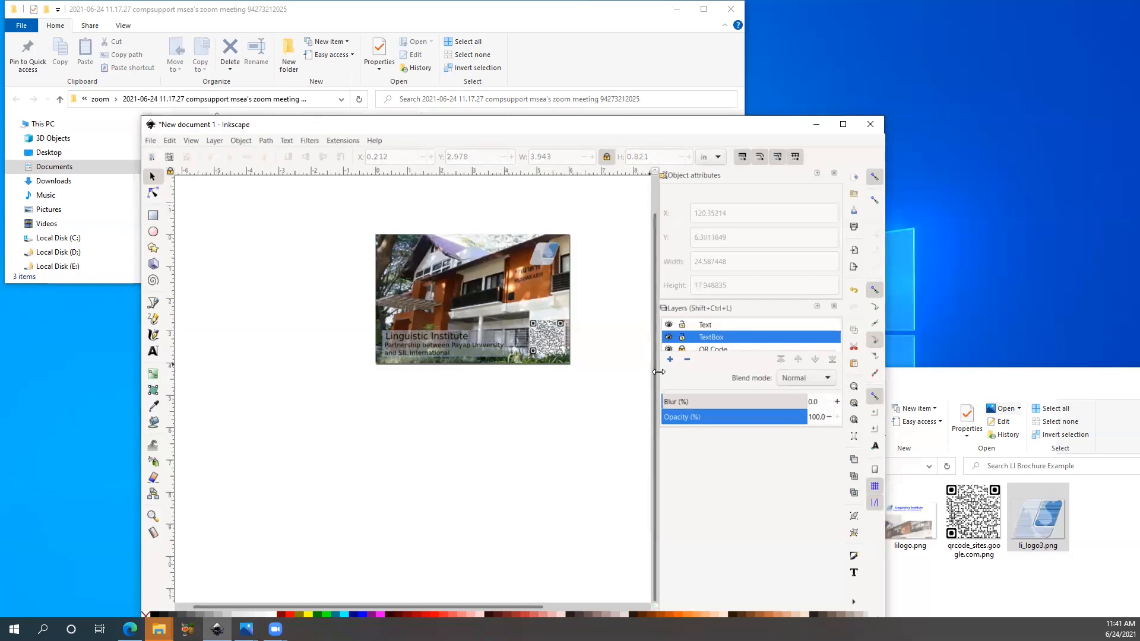
- Lock the TextBox layer and move the logo to the photo's upper-left corner, at about X 0.304 in, Y 0.145 in
click(681, 337)
scroll(682, 349, down, 2)
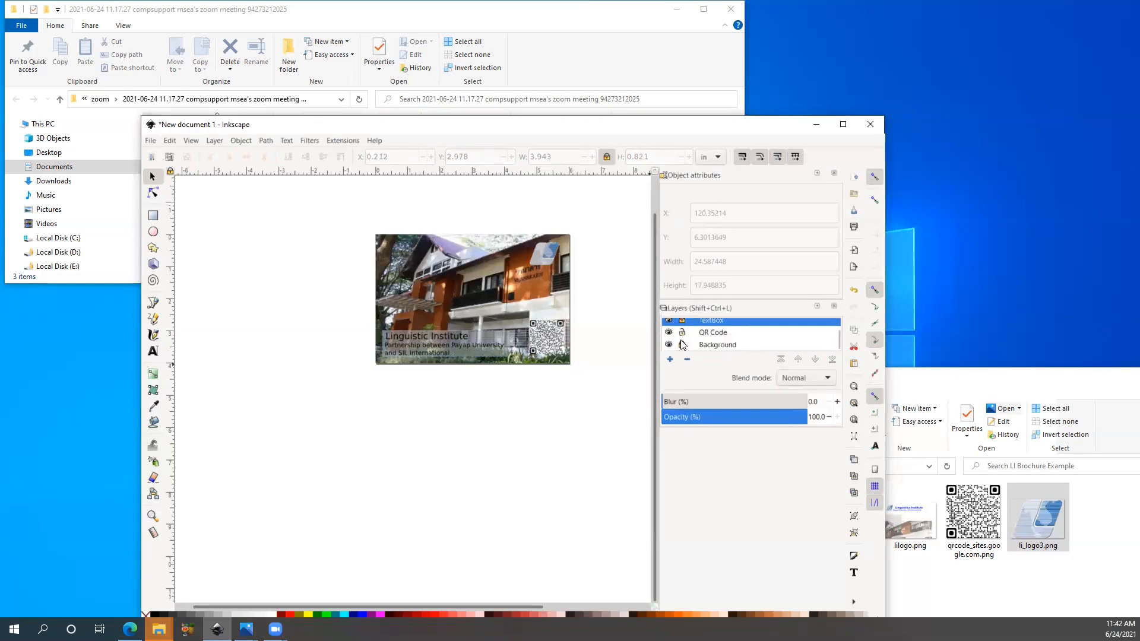
click(682, 335)
drag(547, 255, 400, 252)
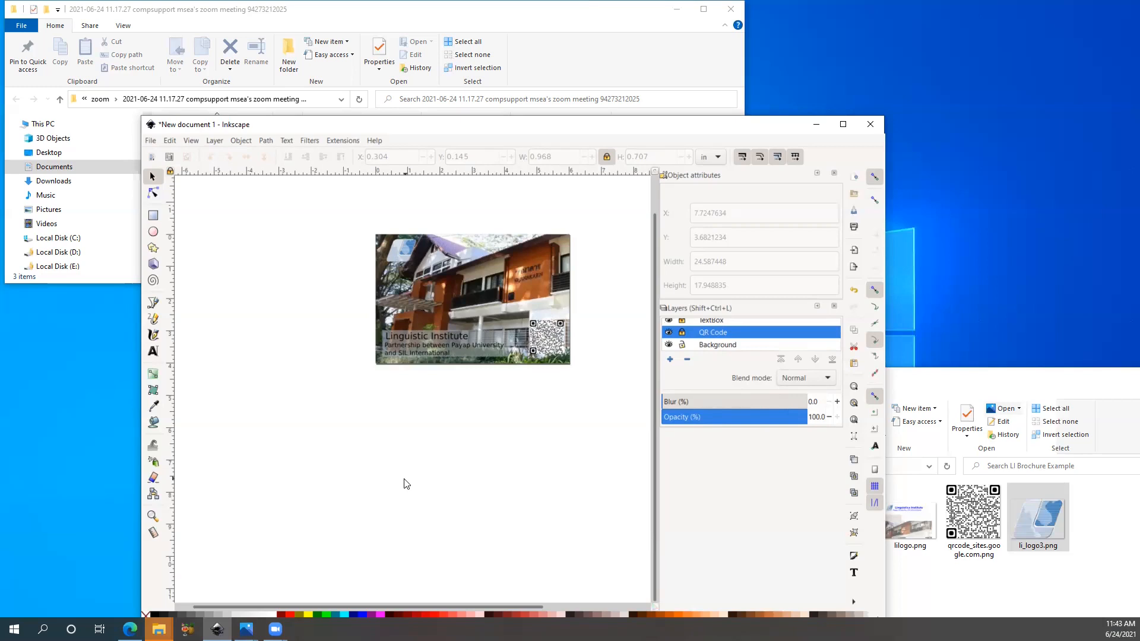
- Save the document as an Inkscape SVG named "LI Brochure" in the Inkscape Book list project templates folder
click(151, 143)
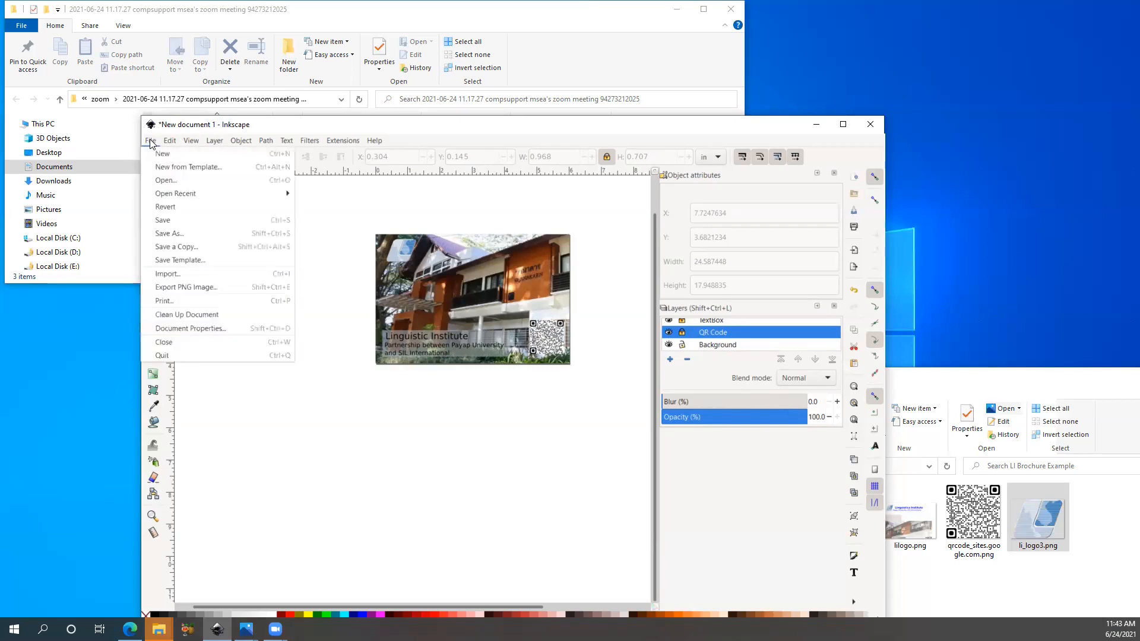
click(182, 233)
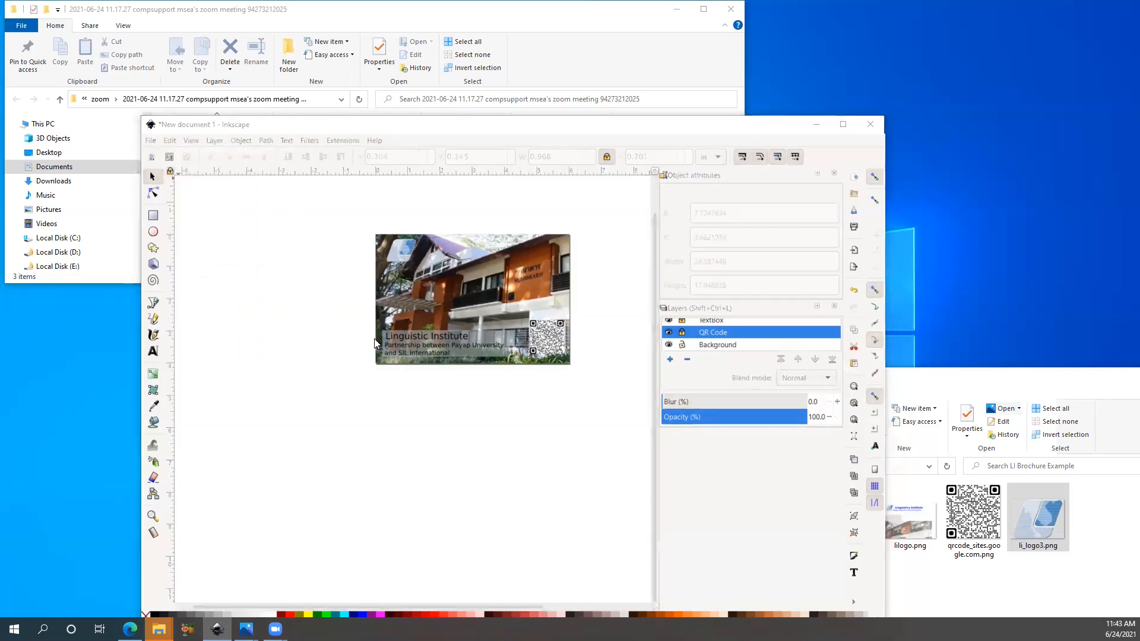
text(L)
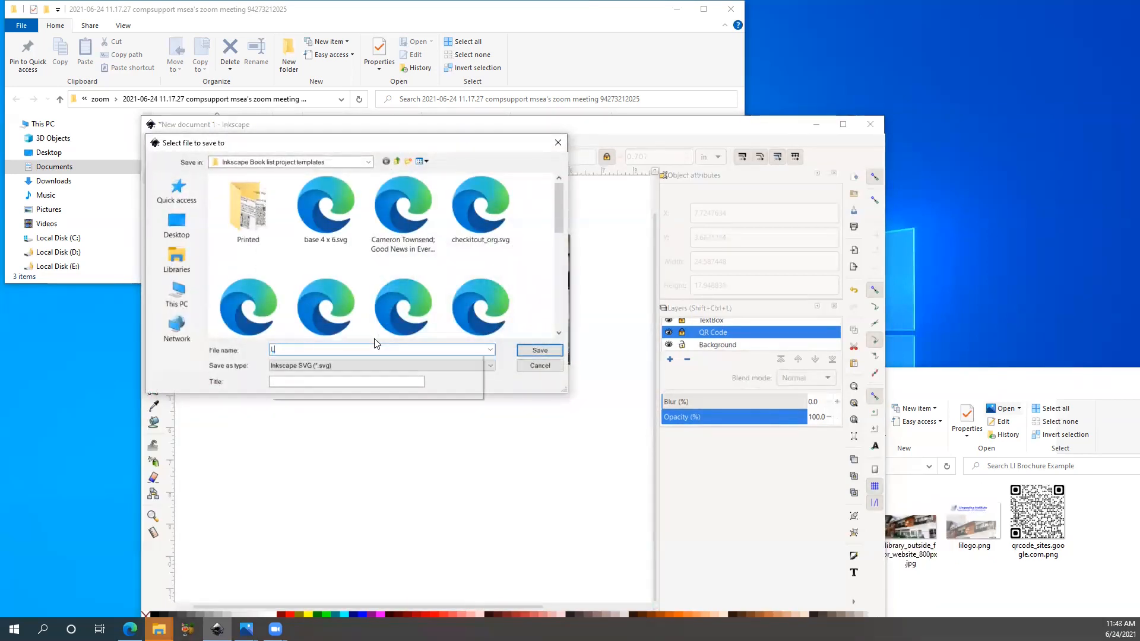
text(I Brochure)
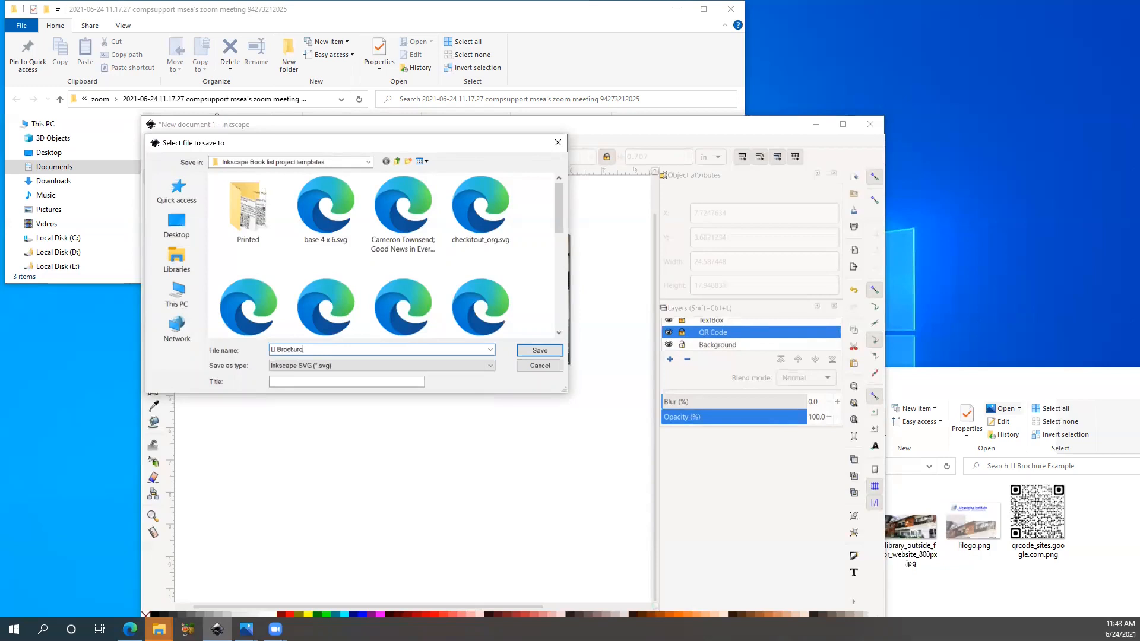
click(551, 350)
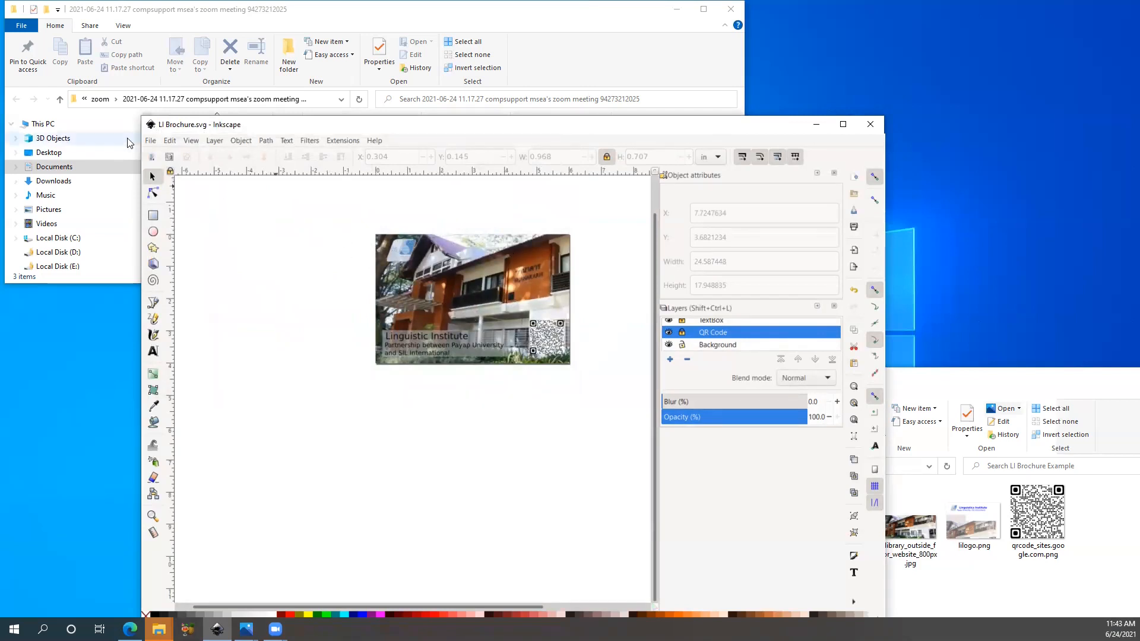
- Export the drawing as a PNG image named "LI Brochure 1.png" into the LI Brochure Example folder
click(150, 141)
click(203, 287)
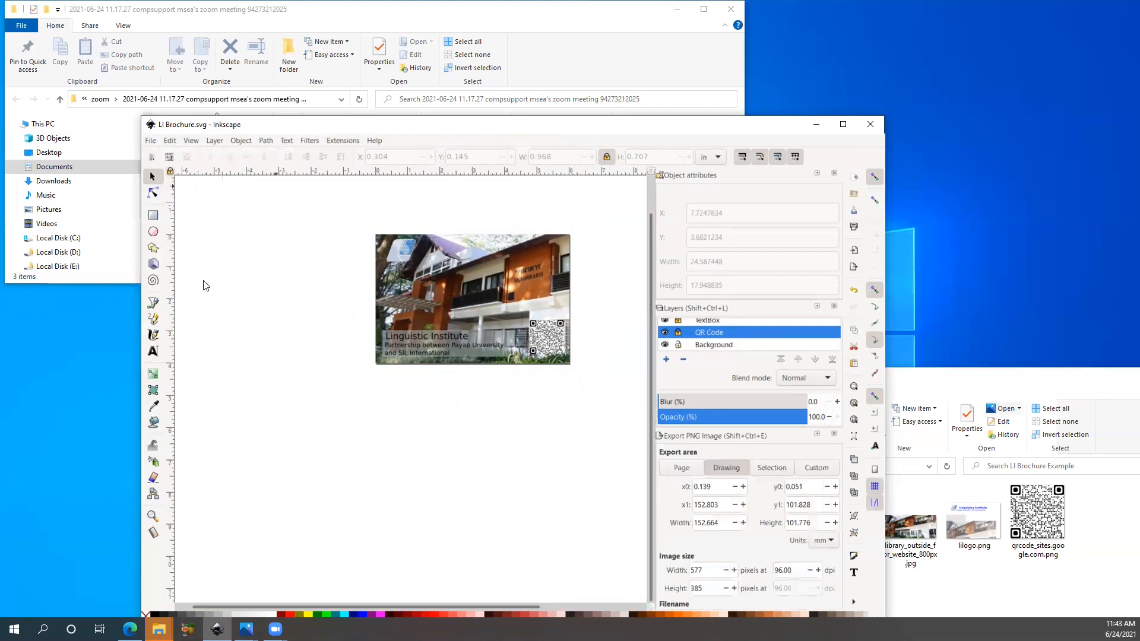
click(834, 173)
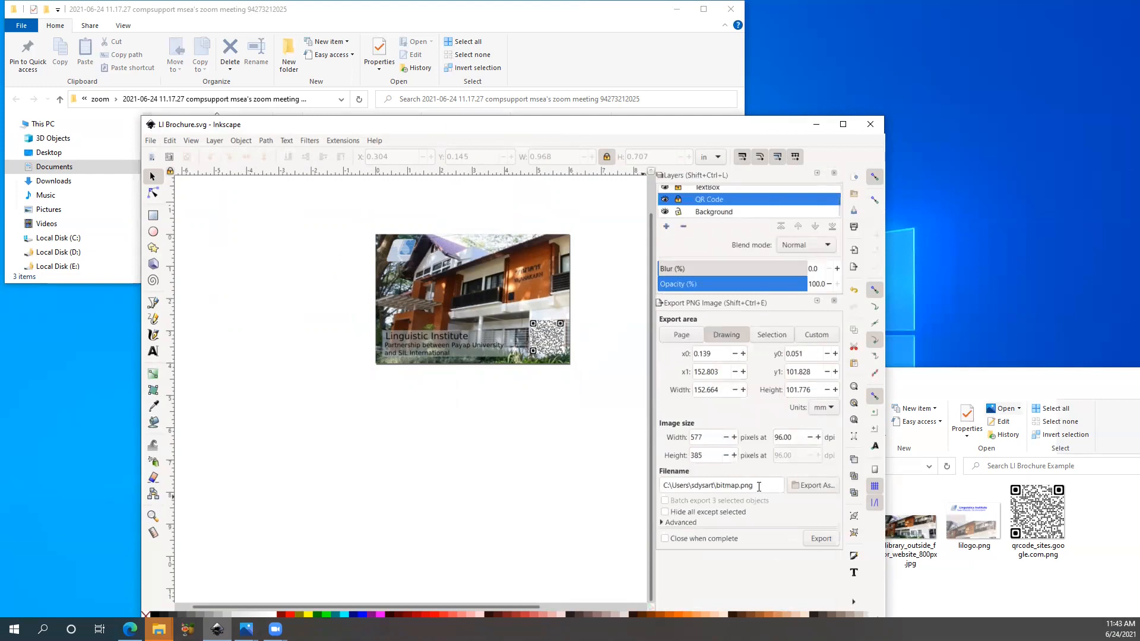
click(816, 487)
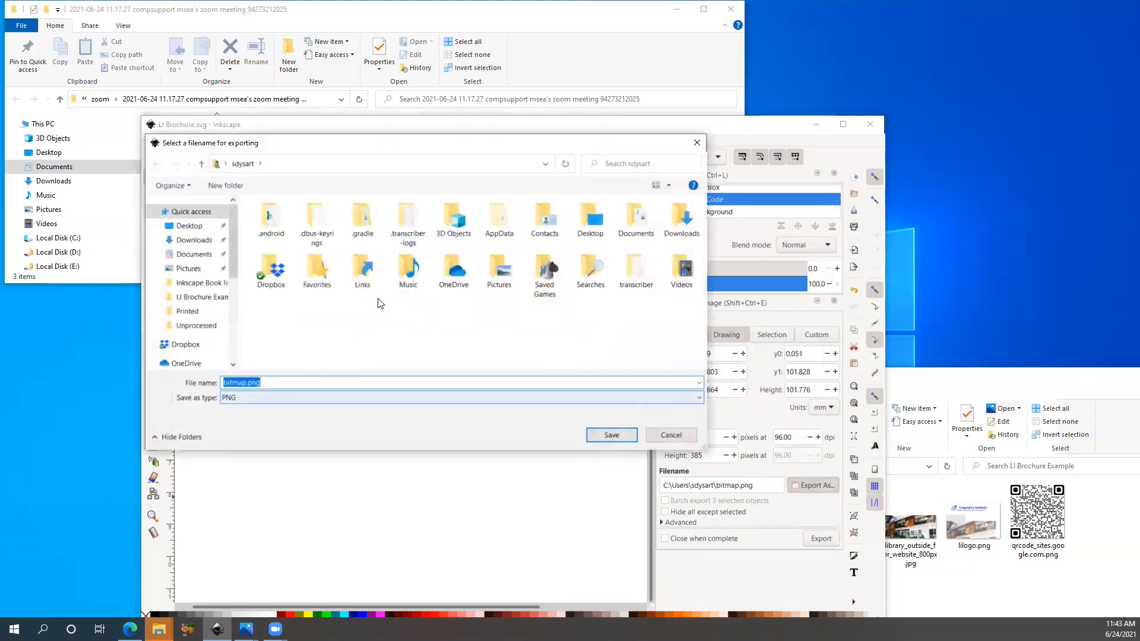
click(199, 298)
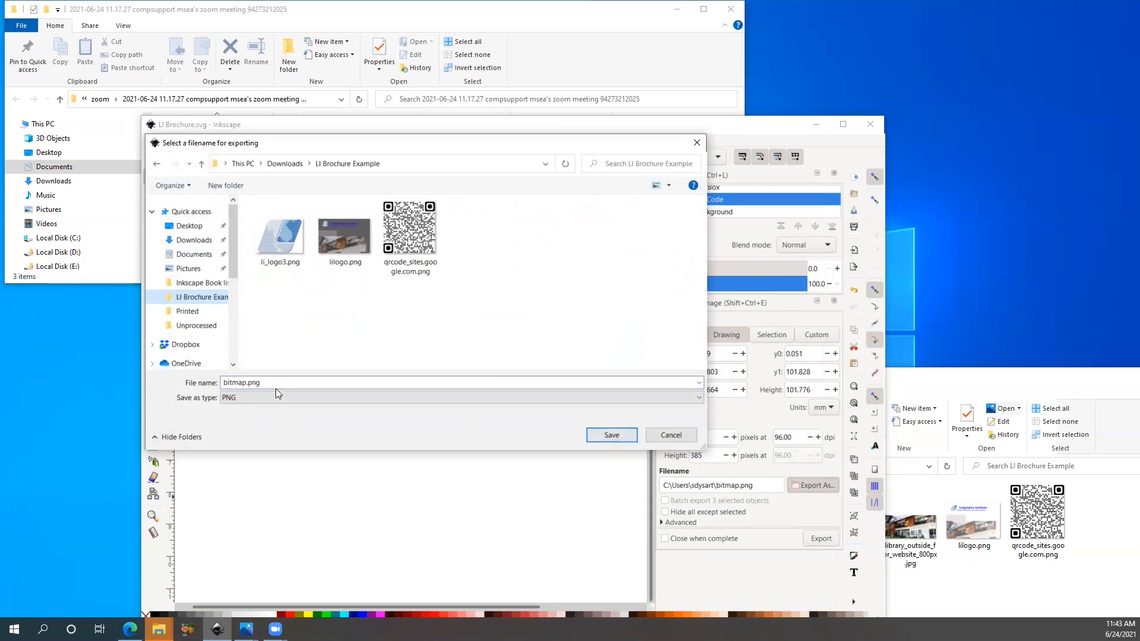
drag(276, 384, 155, 386)
text(LI Brochu)
click(609, 434)
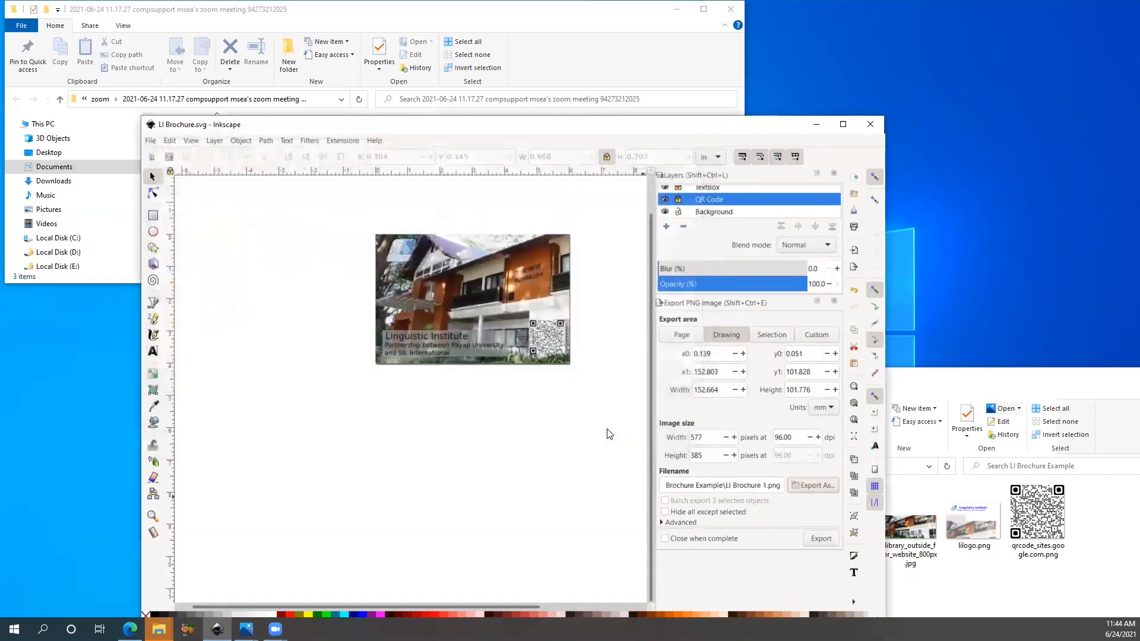
click(823, 539)
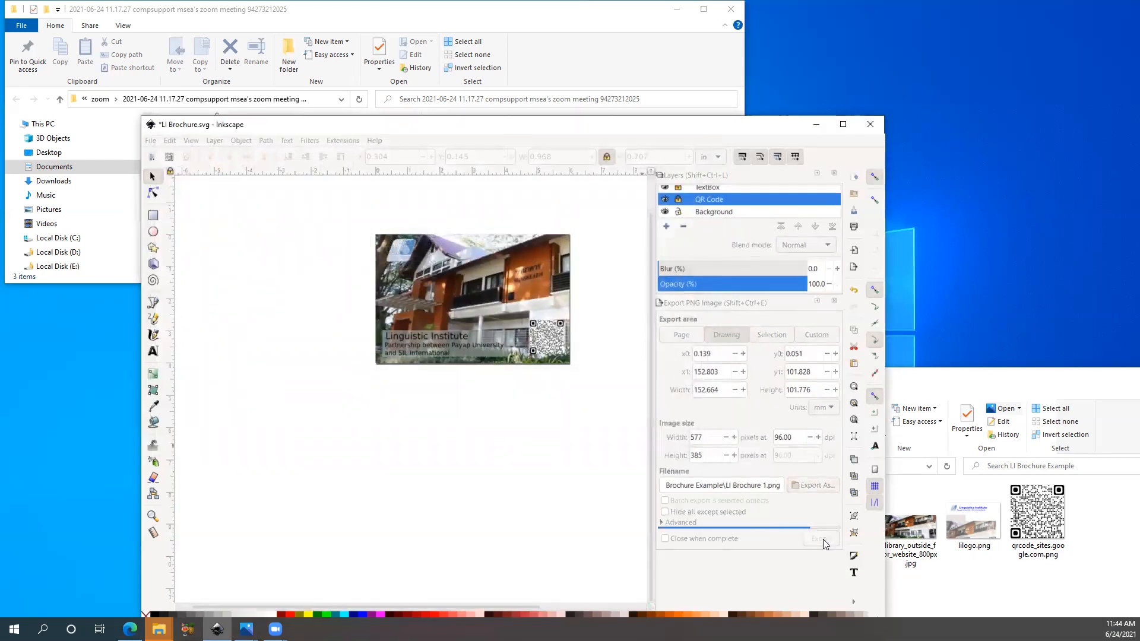
- Open the exported LI Brochure 1.png from the LI Brochure Example folder to check it
click(1044, 450)
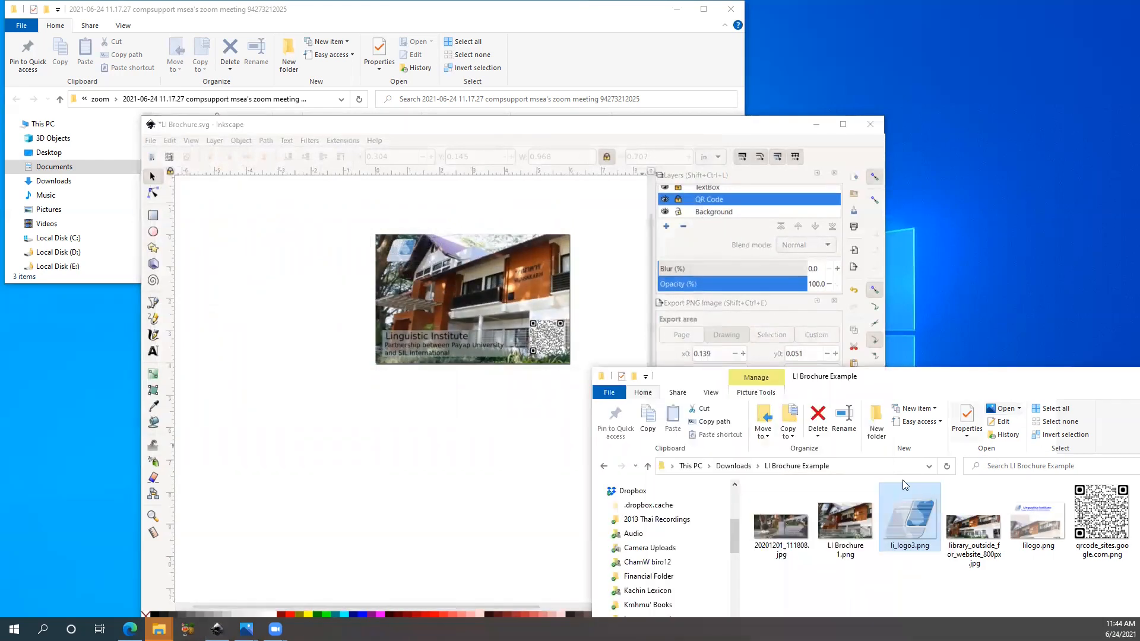
double_click(850, 526)
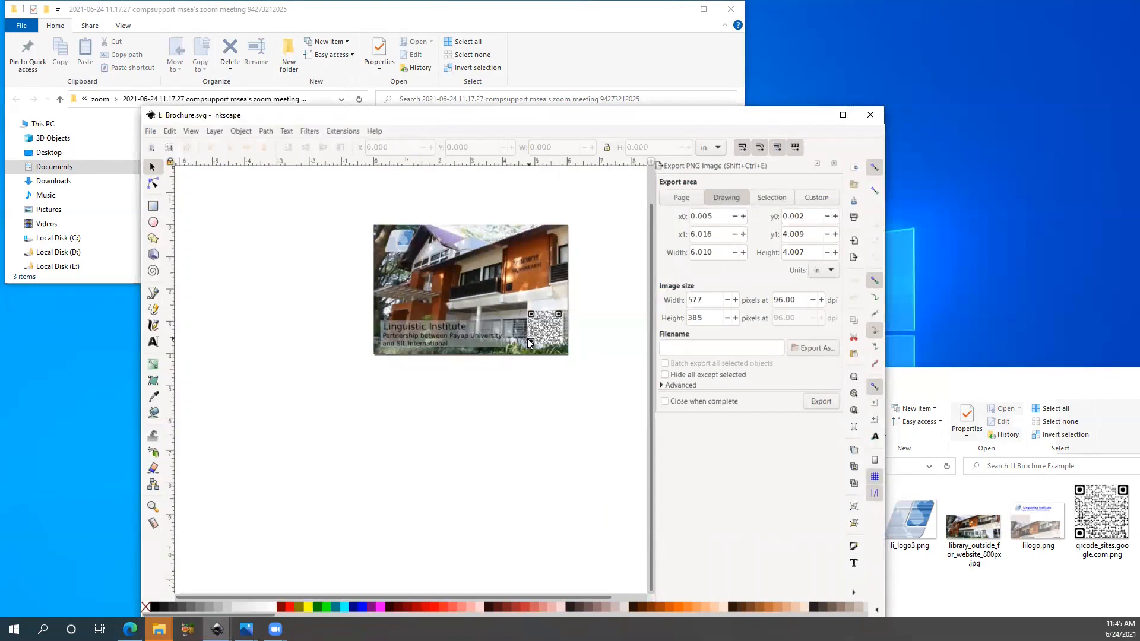
- Save the brochure as a Portable Document Format file named "LI Brochure.pdf" in the LI Brochure Example folder
click(150, 132)
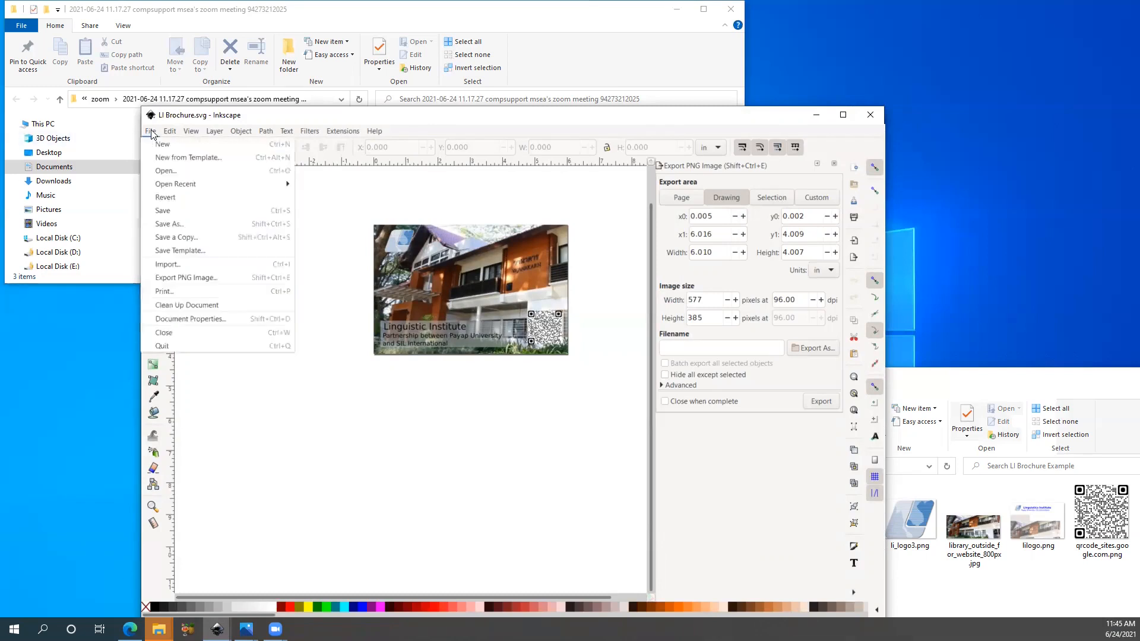
click(175, 229)
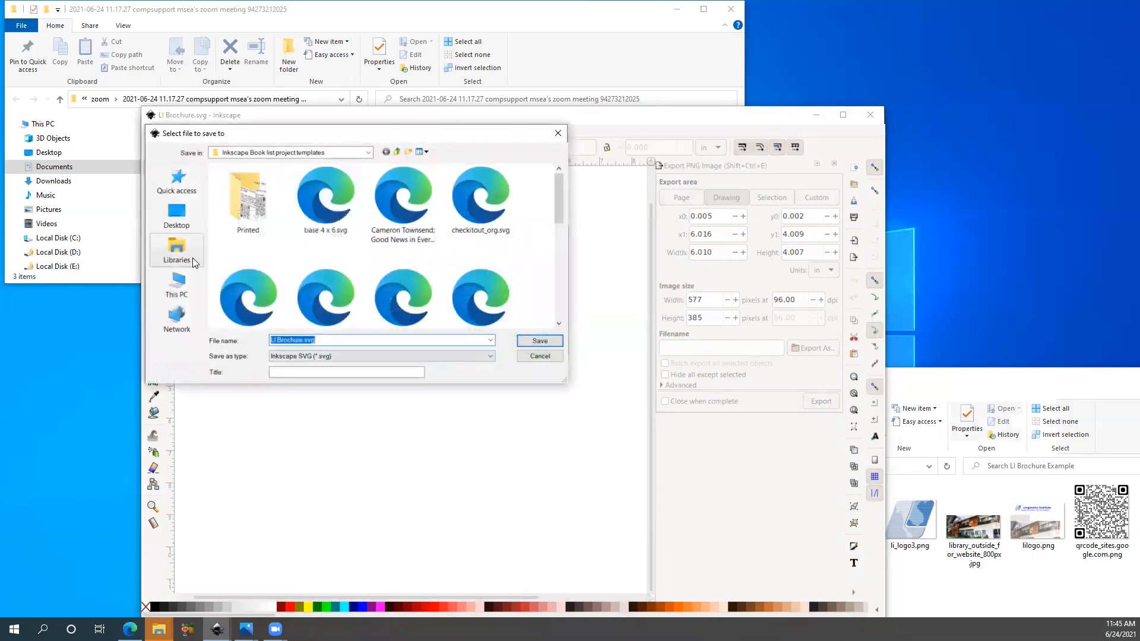
click(966, 380)
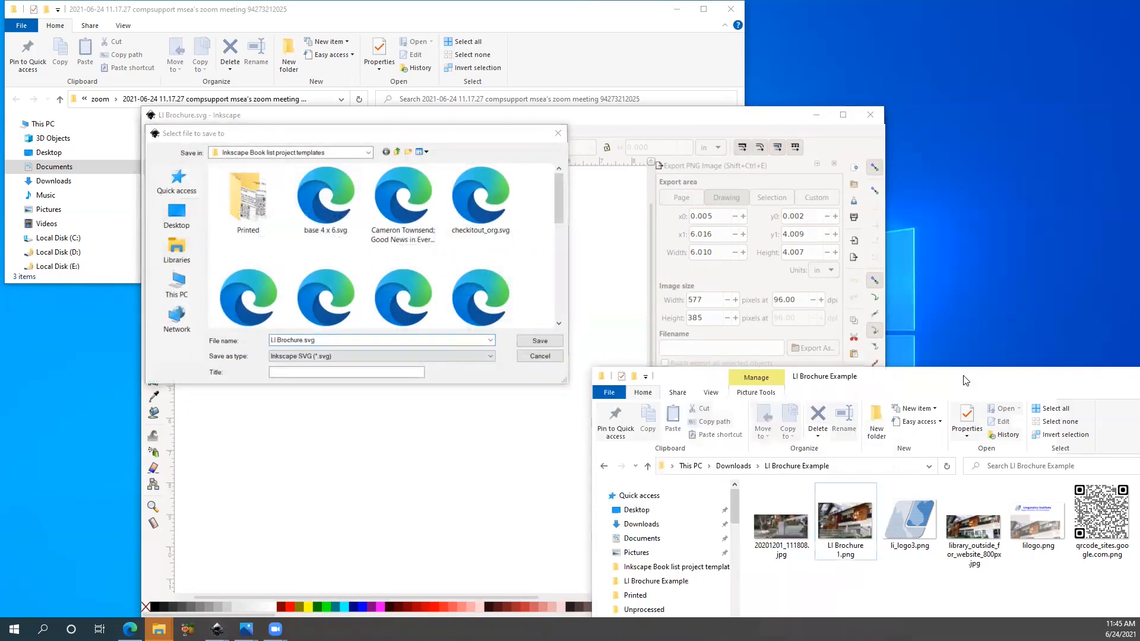
click(177, 249)
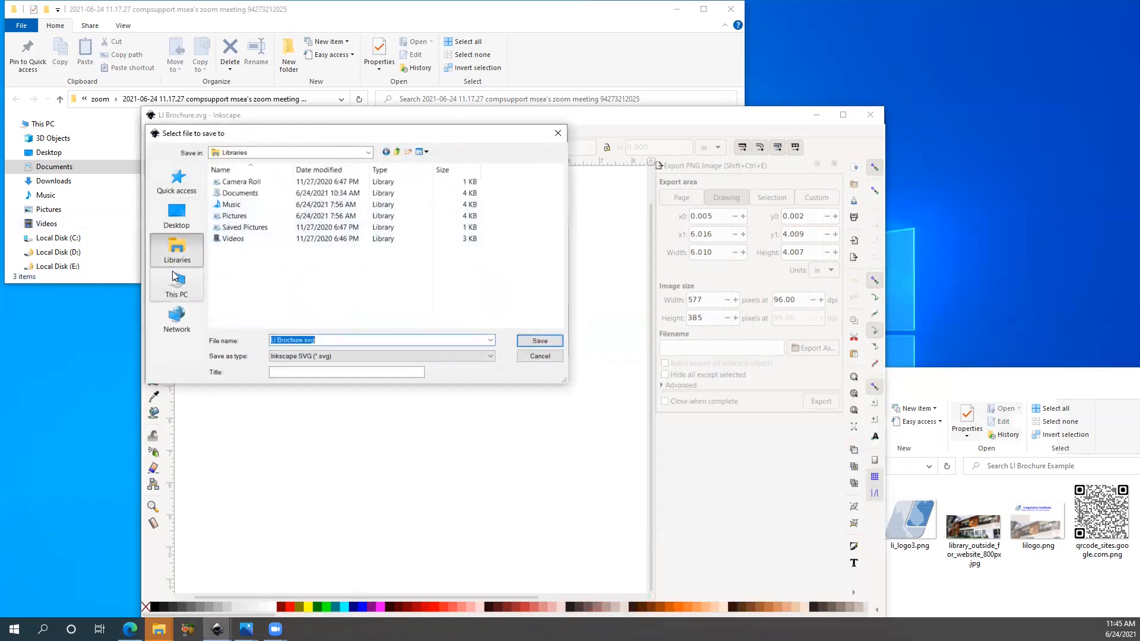
click(177, 181)
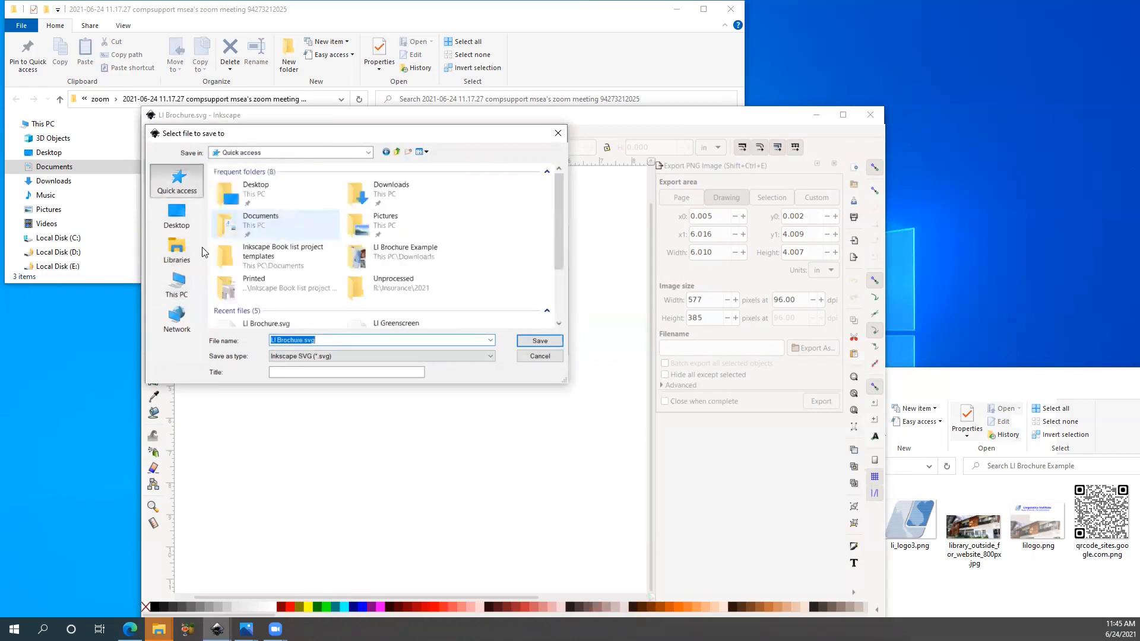
double_click(378, 201)
double_click(270, 196)
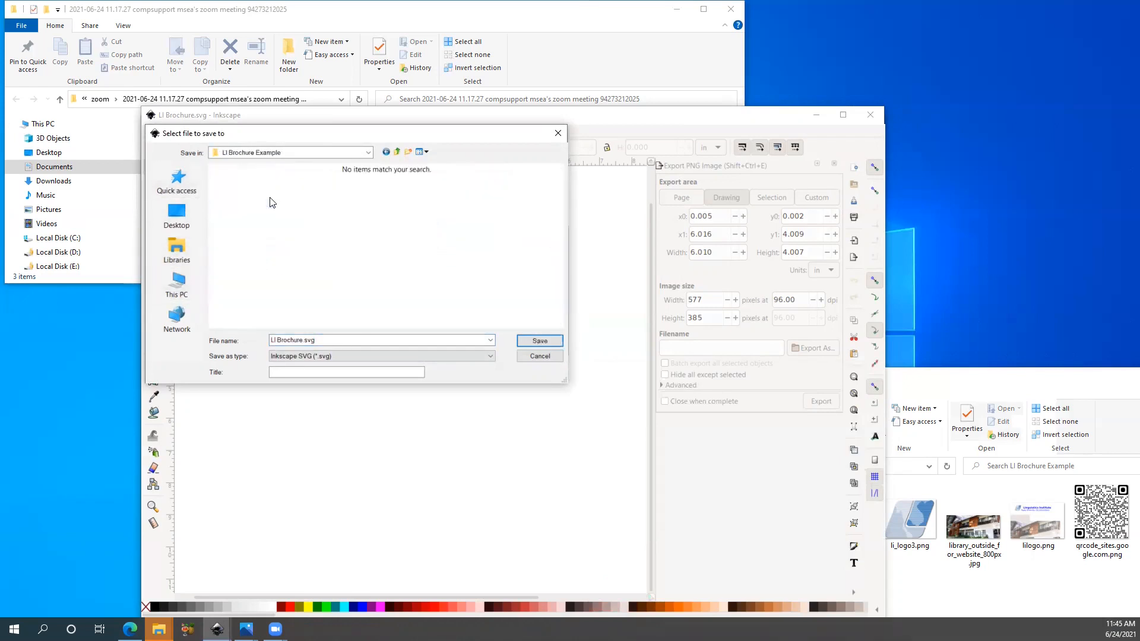
click(421, 356)
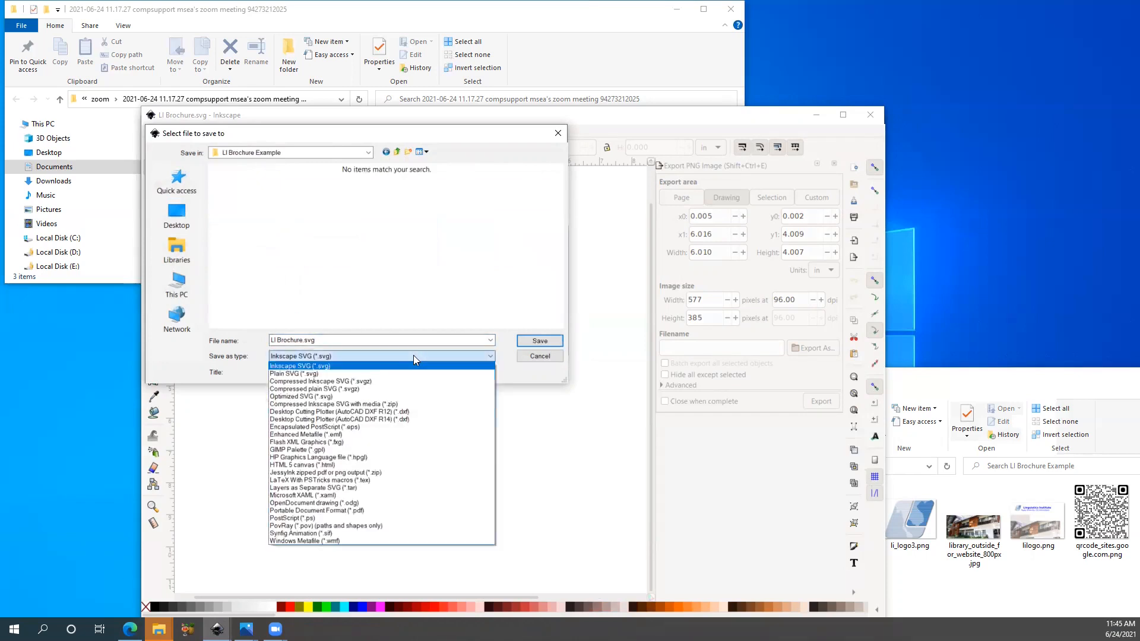
click(418, 512)
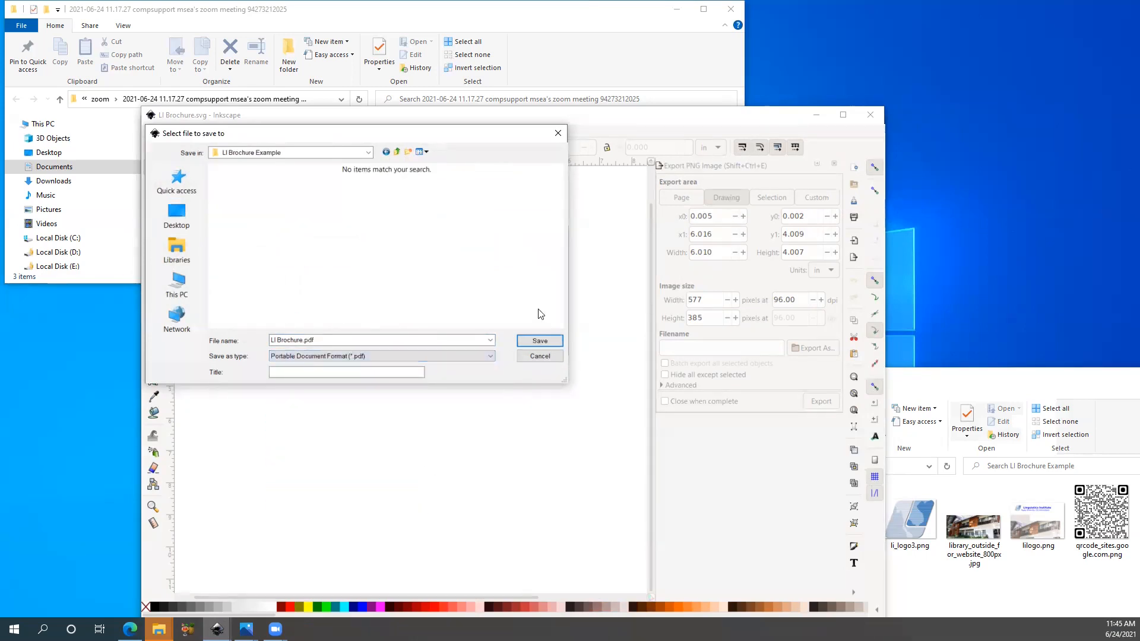
click(541, 342)
click(585, 477)
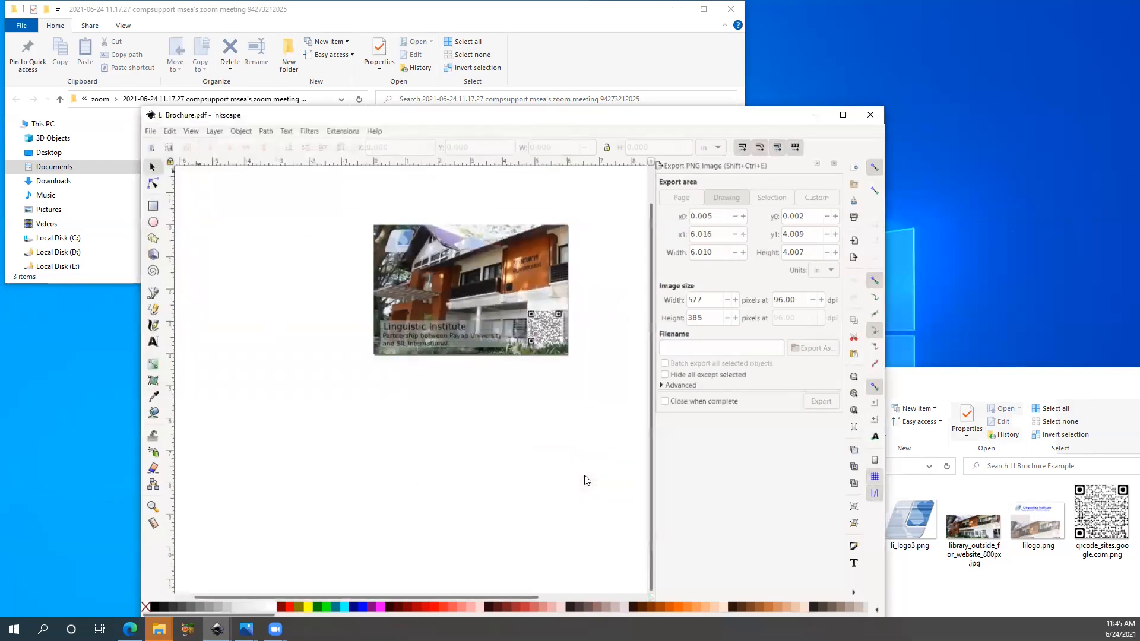
- Open the saved LI Brochure.pdf from the LI Brochure Example folder and zoom out to check the whole card
click(949, 596)
double_click(916, 518)
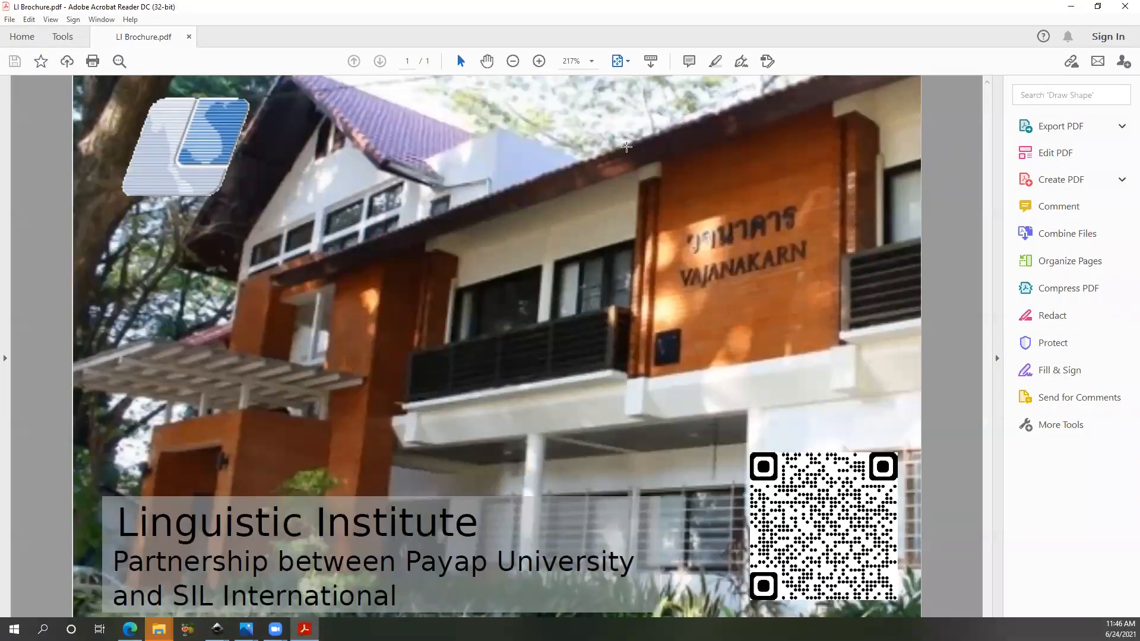
click(515, 61)
click(514, 62)
click(514, 62)
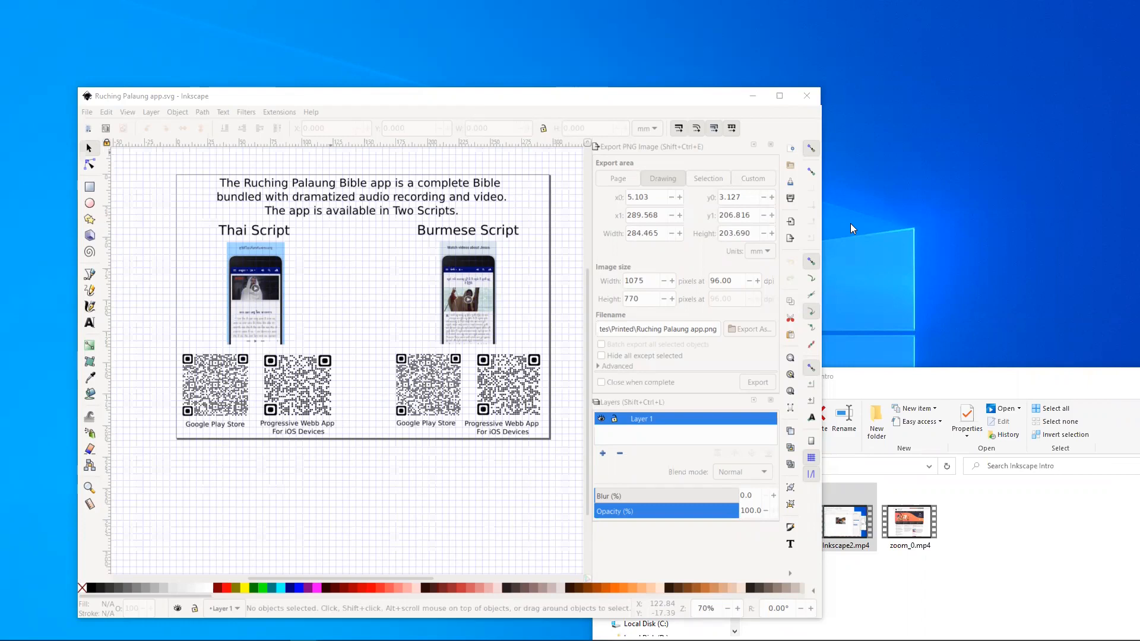
- Examine the heading text, Burmese Script phone picture and QR codes of the Ruching Palaung app document by selecting them individually
click(347, 198)
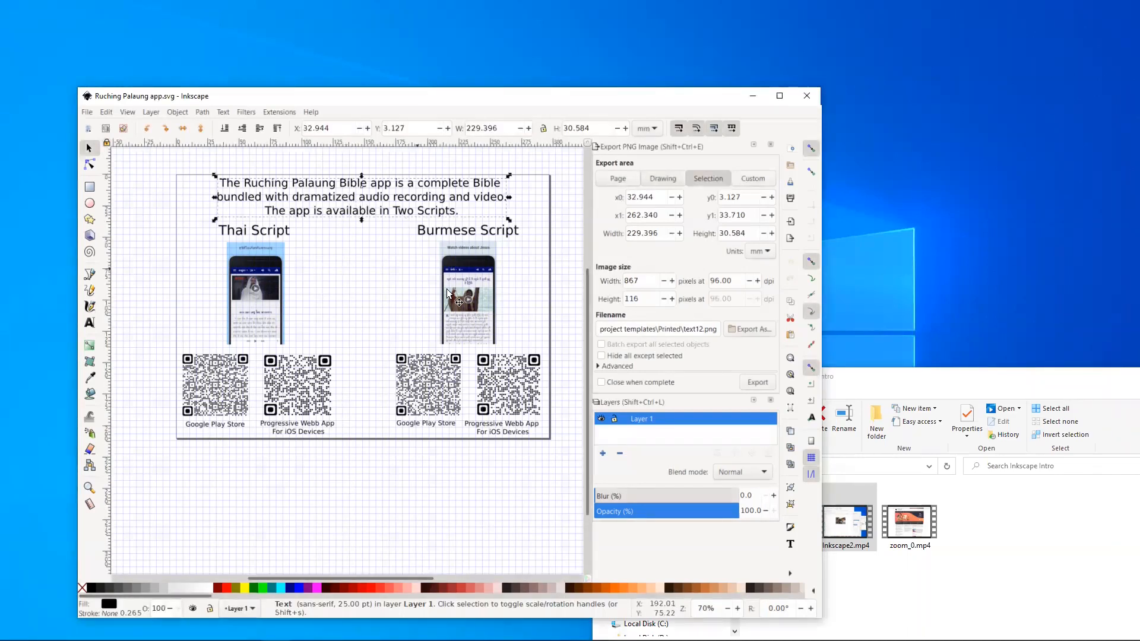
click(469, 333)
click(496, 381)
click(435, 384)
click(307, 393)
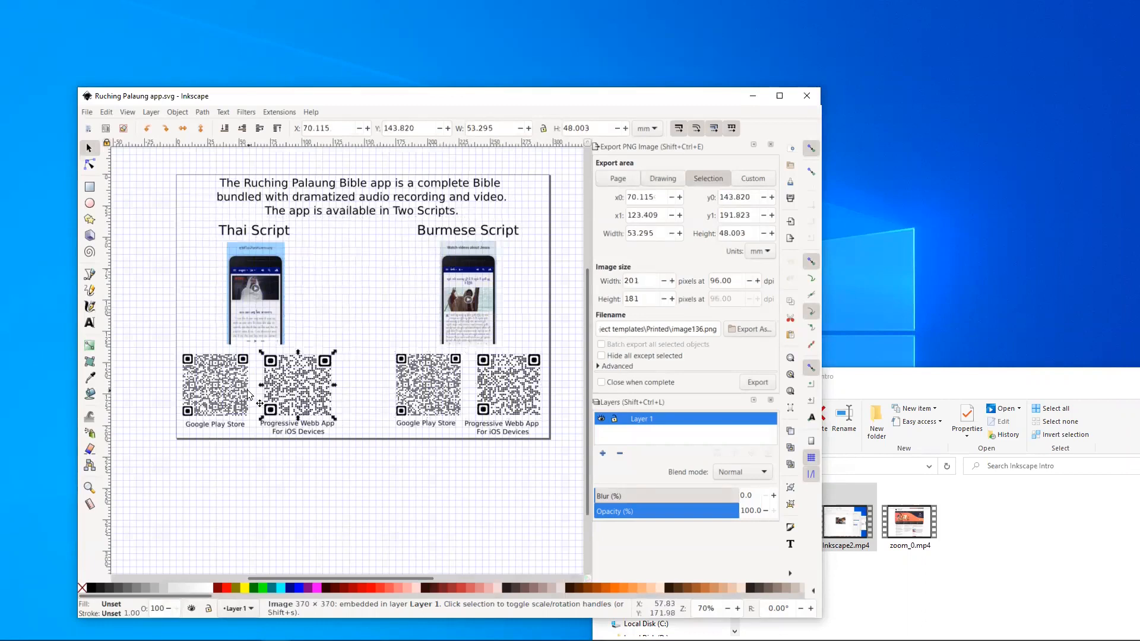
click(221, 397)
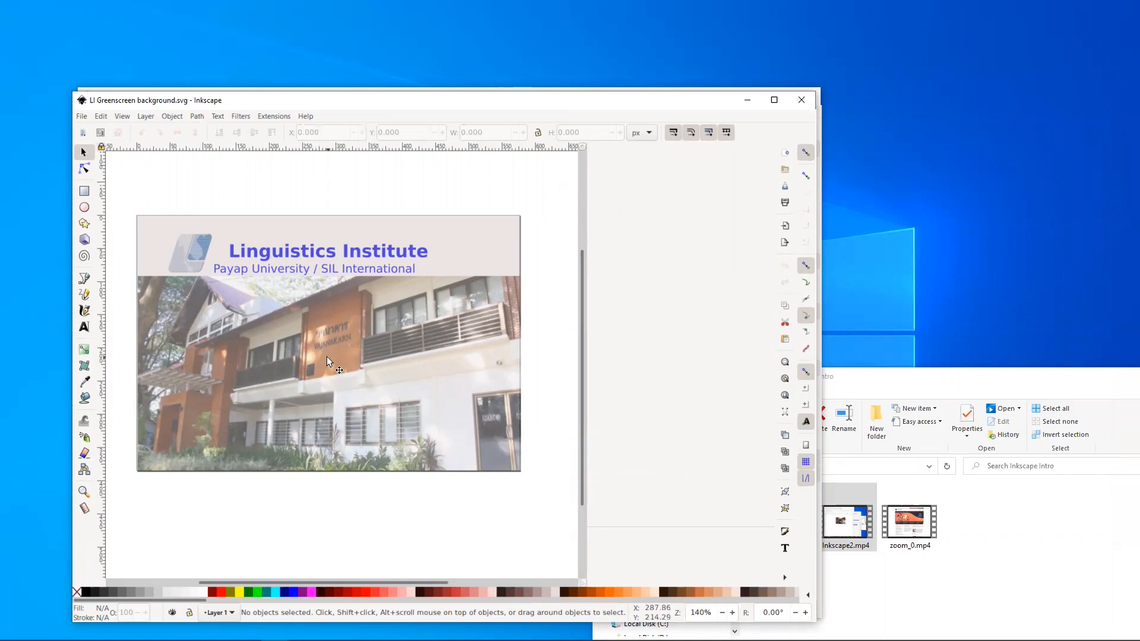
- Select the building photo in LI Greenscreen background.svg, then display the document's layers and page grid
click(439, 339)
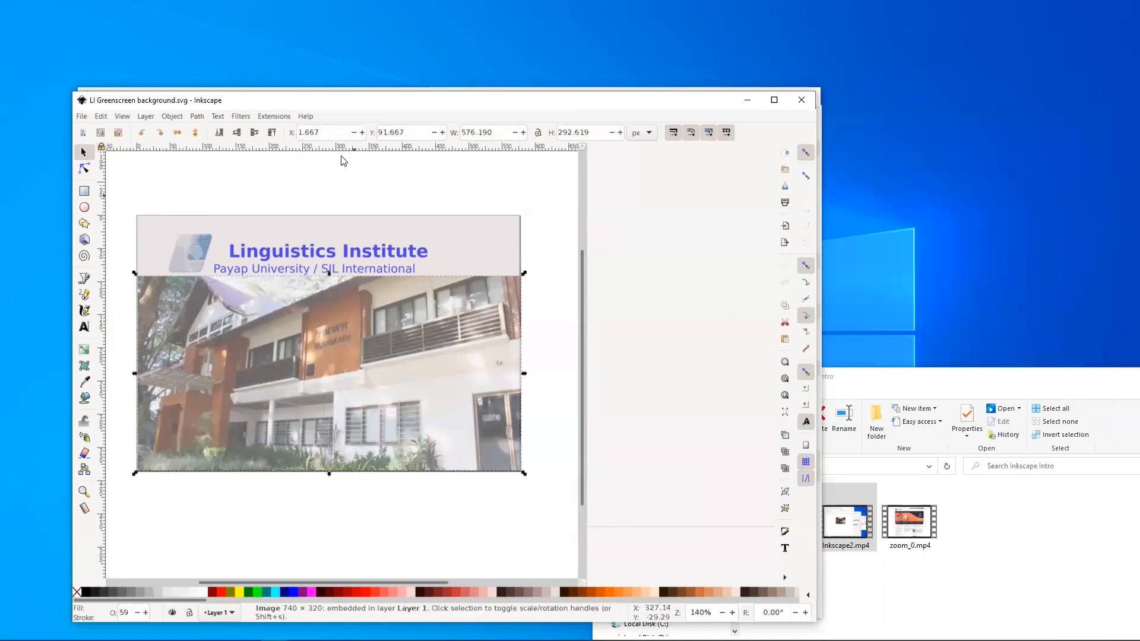
click(146, 117)
click(159, 129)
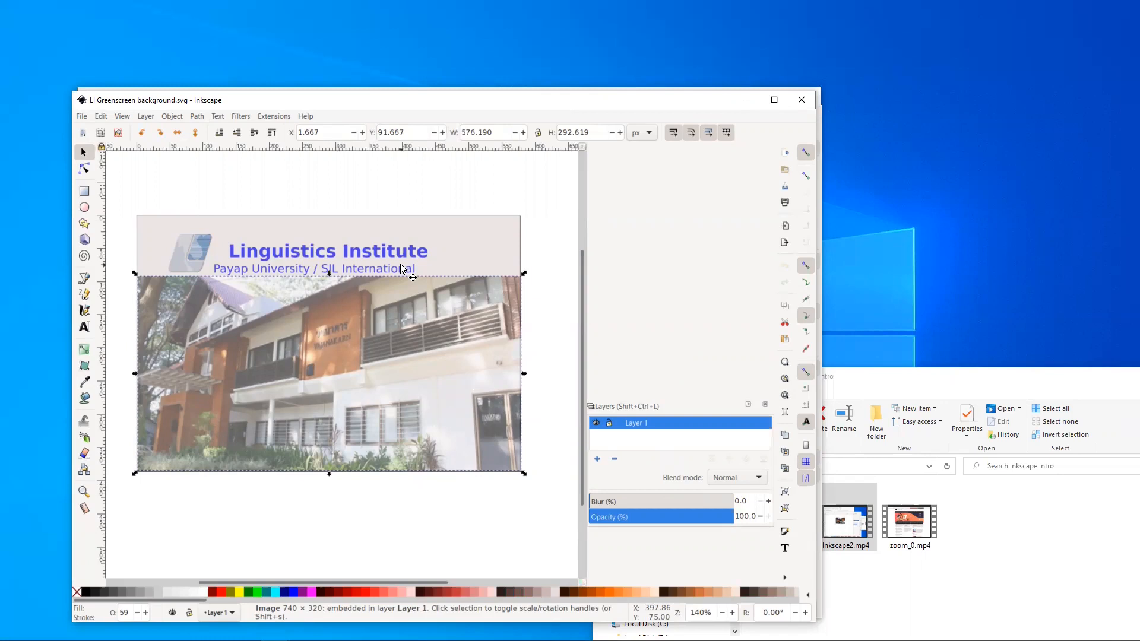
click(123, 116)
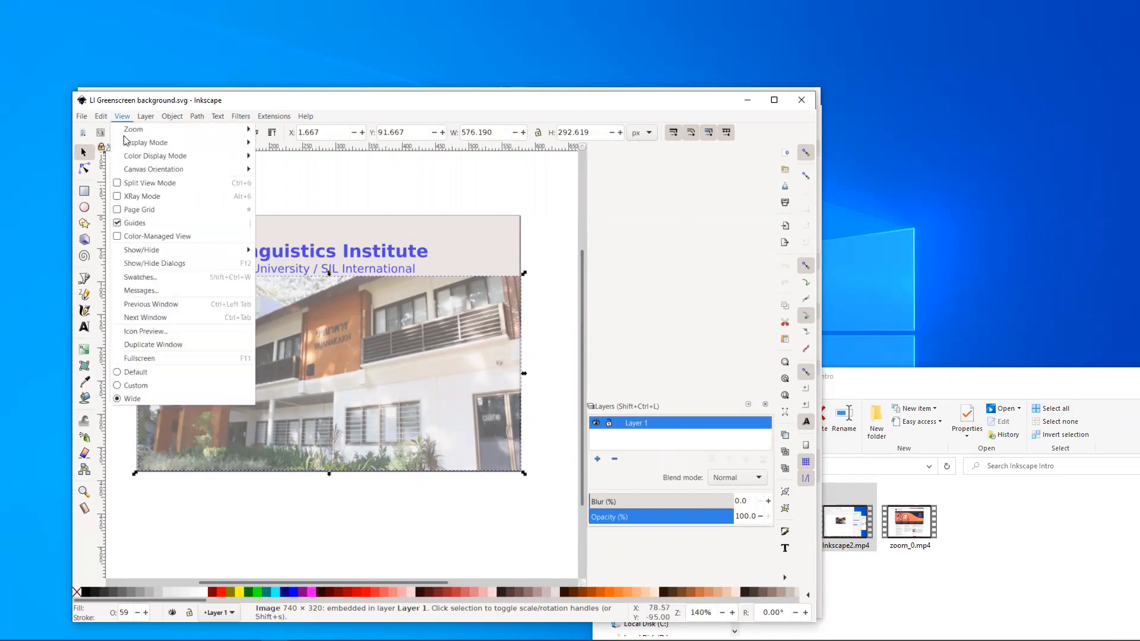
click(122, 212)
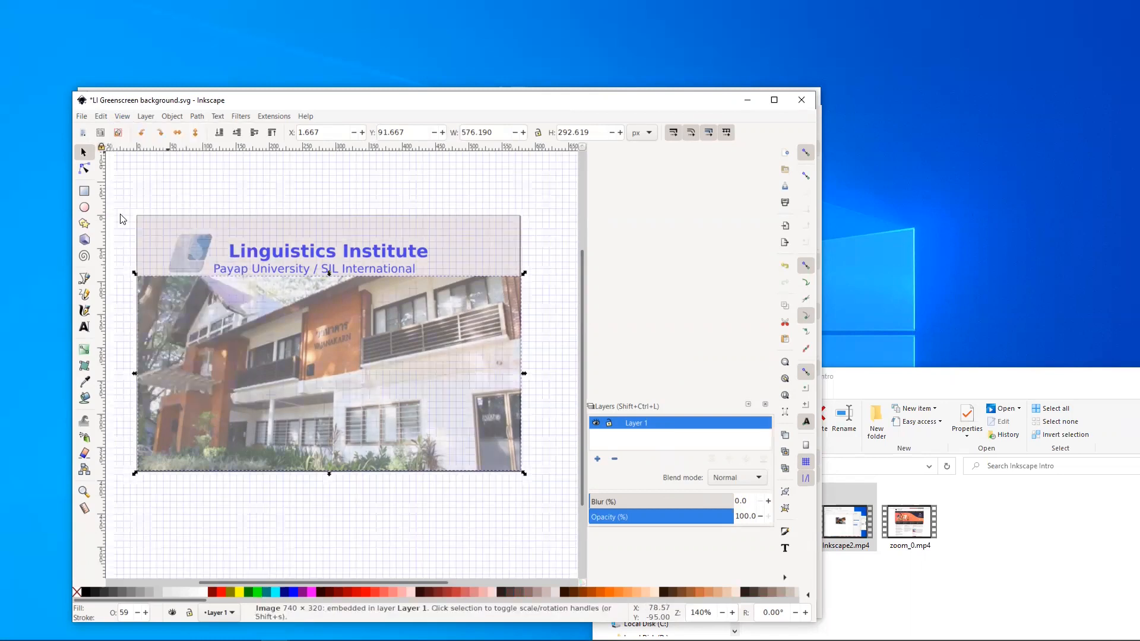